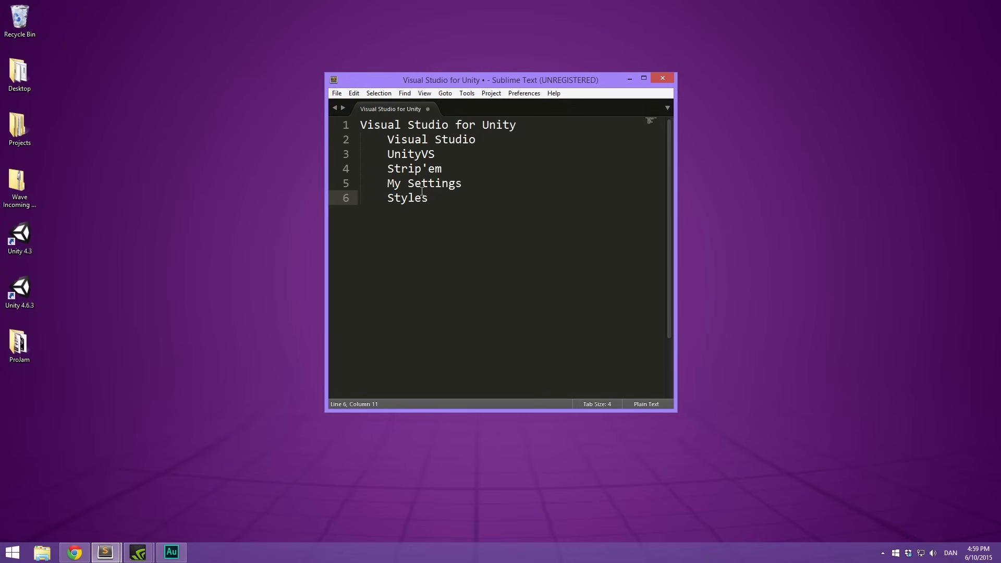
{"action": "left_click_drag", "start_coordinate": [531, 81], "coordinate": [1000, 97]}
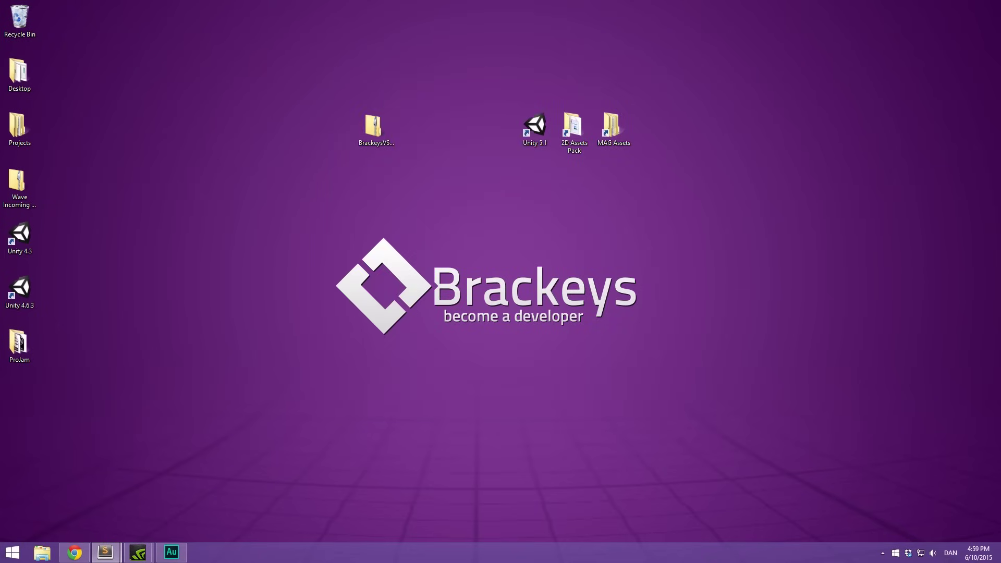
{"action": "left_click", "coordinate": [818, 194]}
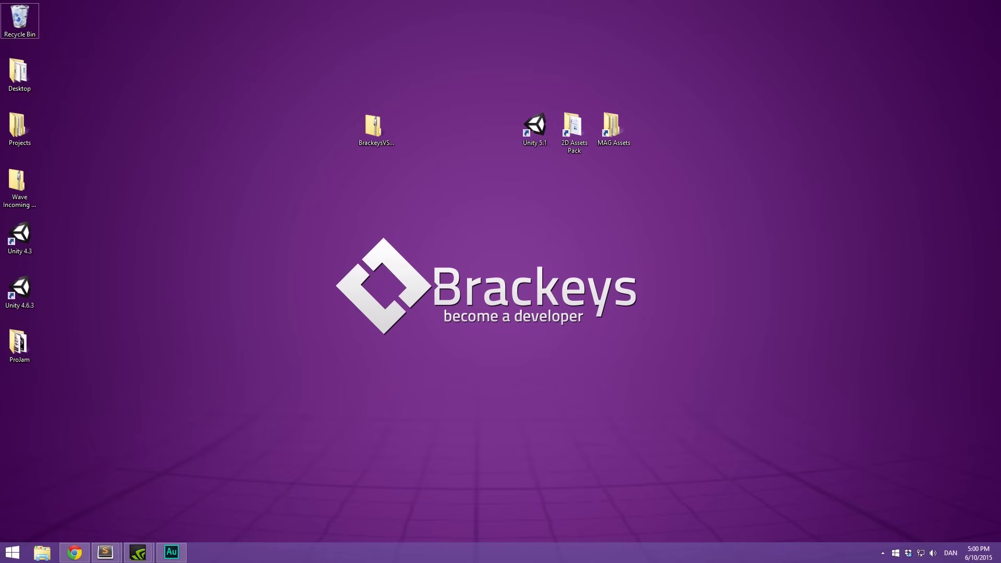
Bring up the Visual Studio for Unity outline, highlight the word Visual in its first sub-item, and minimize the outline.
{"action": "key", "text": "alt+Tab"}
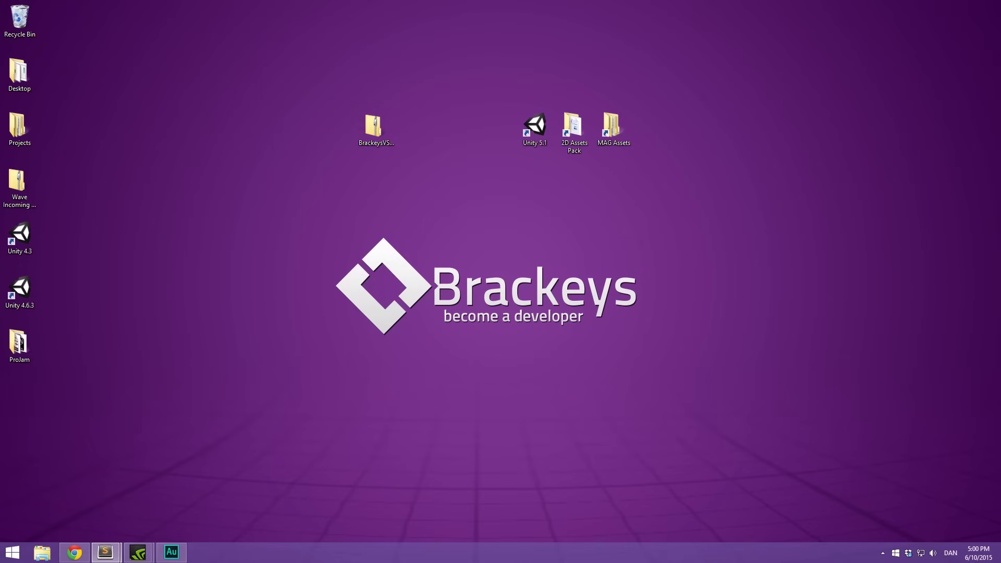
{"action": "left_click_drag", "start_coordinate": [1000, 105], "coordinate": [617, 103]}
{"action": "left_click_drag", "start_coordinate": [582, 171], "coordinate": [476, 157]}
{"action": "double_click", "coordinate": [479, 158]}
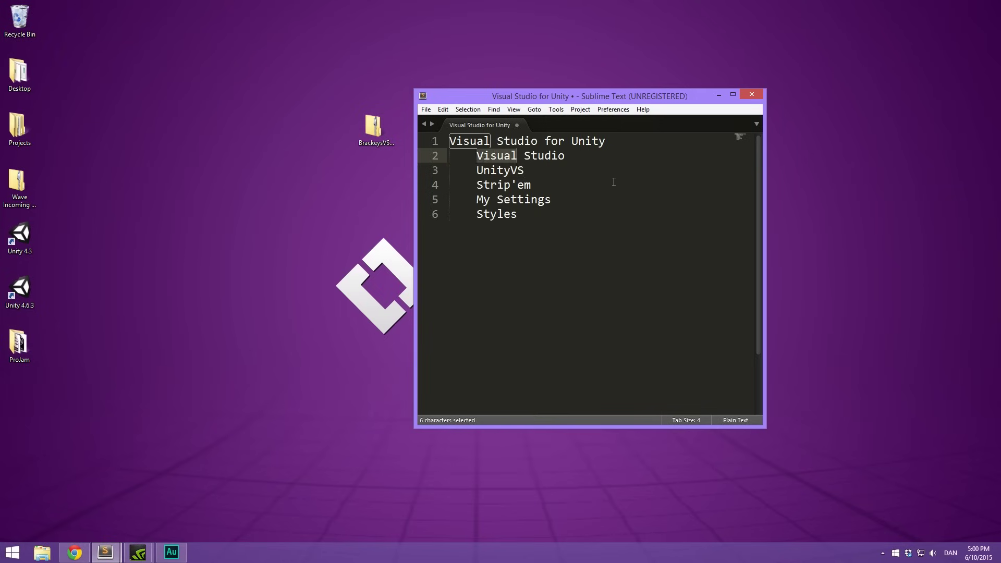
{"action": "left_click", "coordinate": [615, 181]}
{"action": "left_click", "coordinate": [720, 96]}
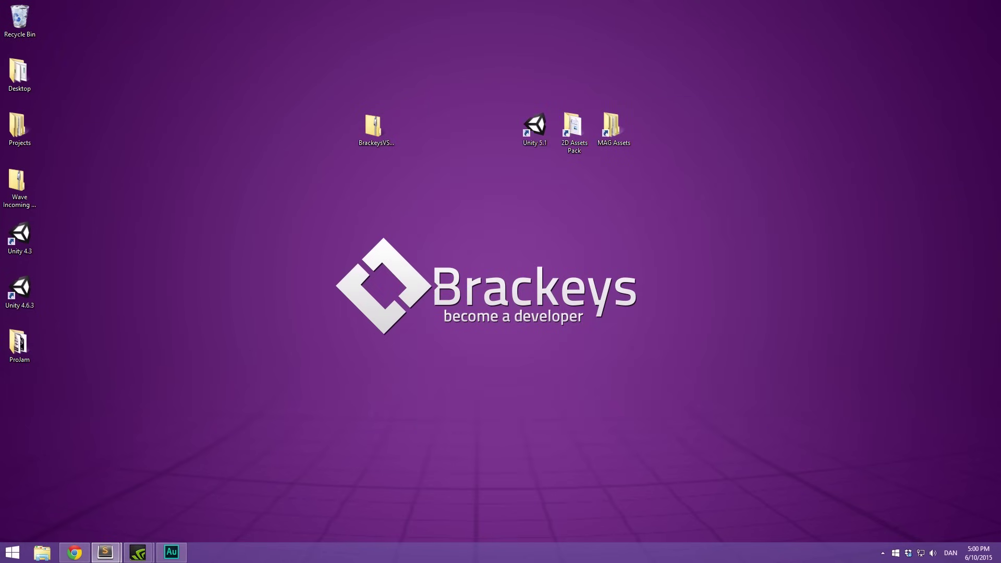
Show the browser on the main screen and download Visual Studio from the free developer offers page of visualstudio.com.
{"action": "left_click_drag", "start_coordinate": [1000, 90], "coordinate": [416, 1]}
{"action": "left_click", "coordinate": [305, 64]}
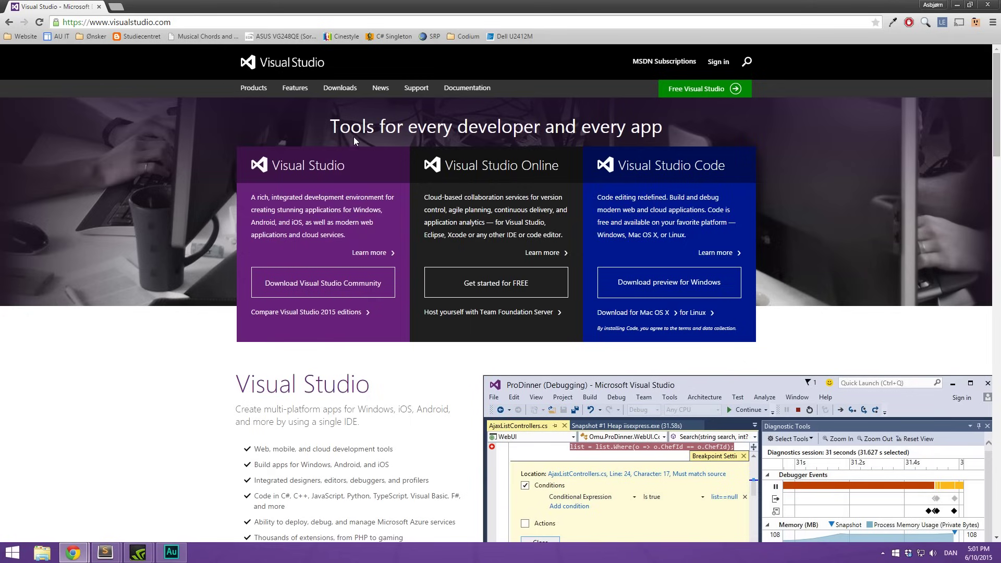
{"action": "left_click", "coordinate": [696, 90]}
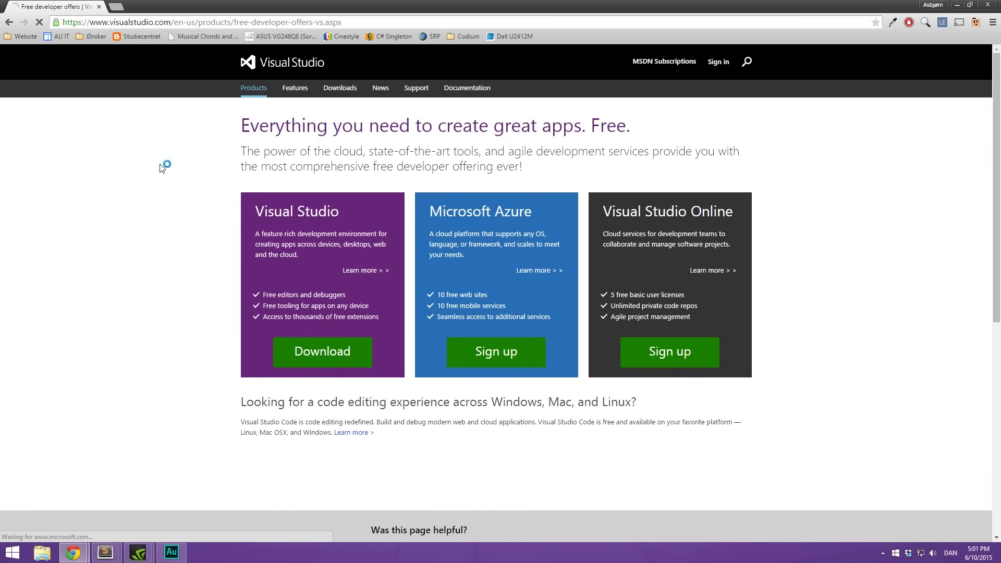
{"action": "left_click", "coordinate": [318, 357]}
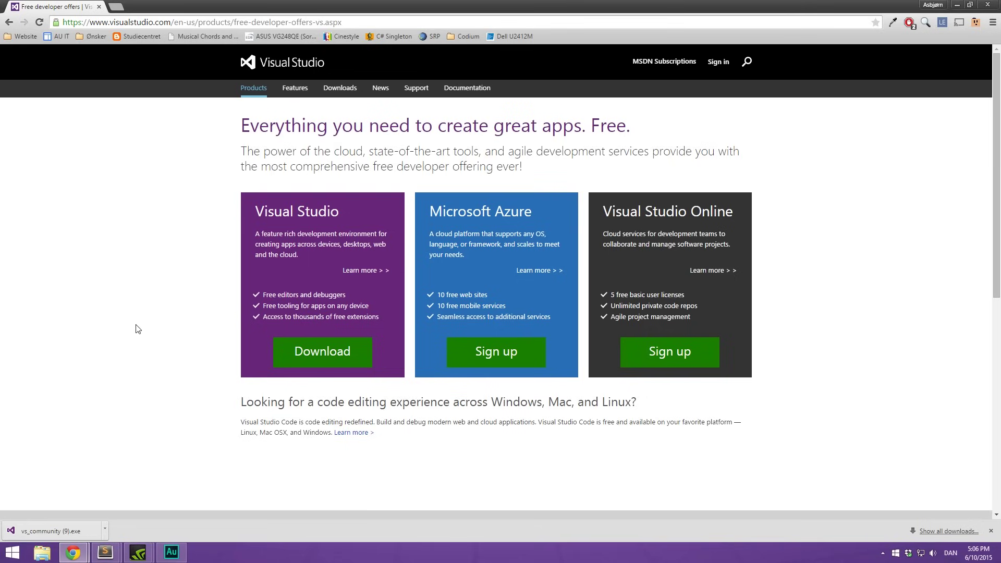
Launch the downloaded vs_community installer and cancel its setup.
{"action": "left_click", "coordinate": [68, 526]}
{"action": "left_click", "coordinate": [498, 284]}
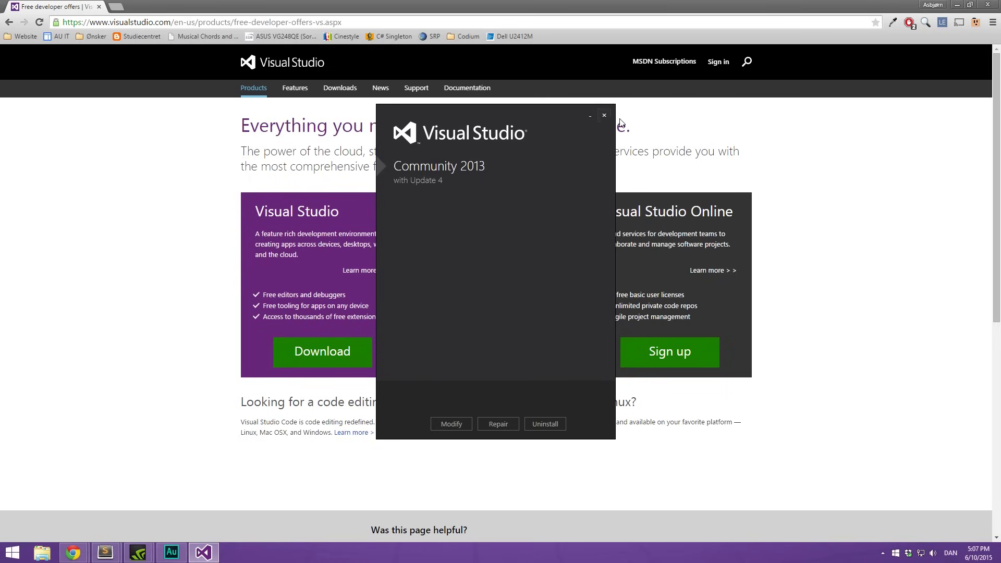
{"action": "left_click", "coordinate": [604, 116]}
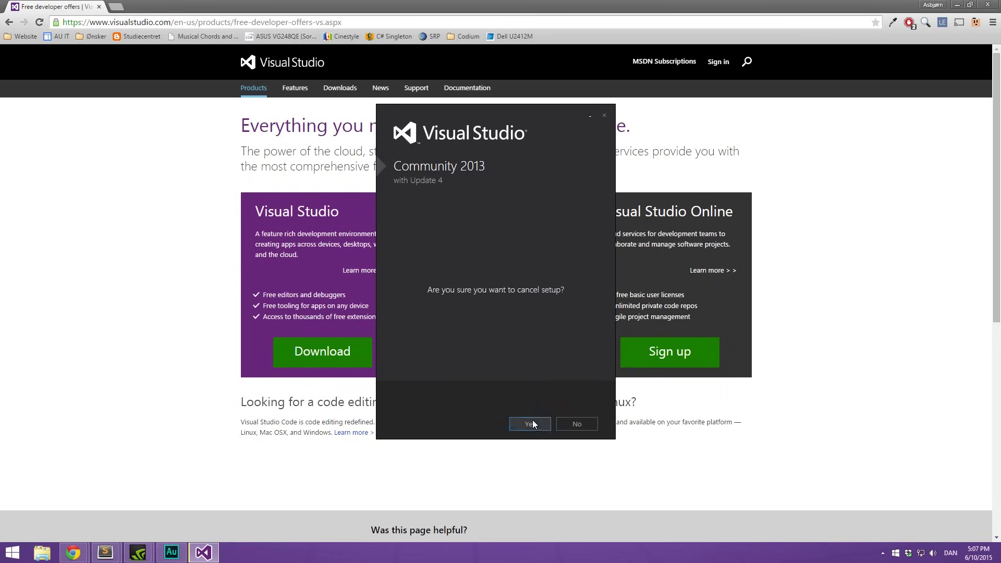
{"action": "left_click", "coordinate": [533, 424]}
Find and start Visual Studio to view its start page, and close both it and the browser.
{"action": "key", "text": "super"}
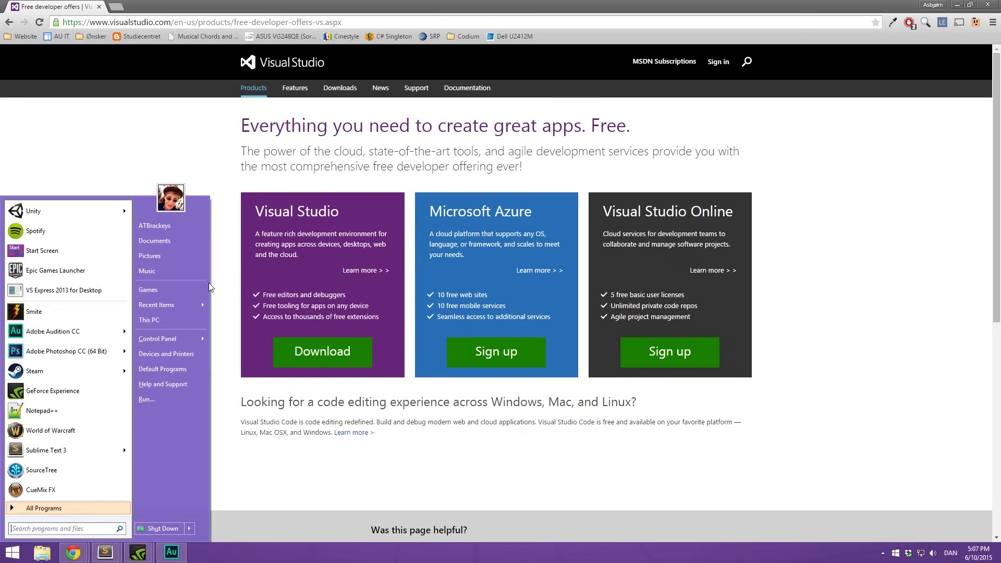
{"action": "type", "text": "visual"}
{"action": "key", "text": "Return"}
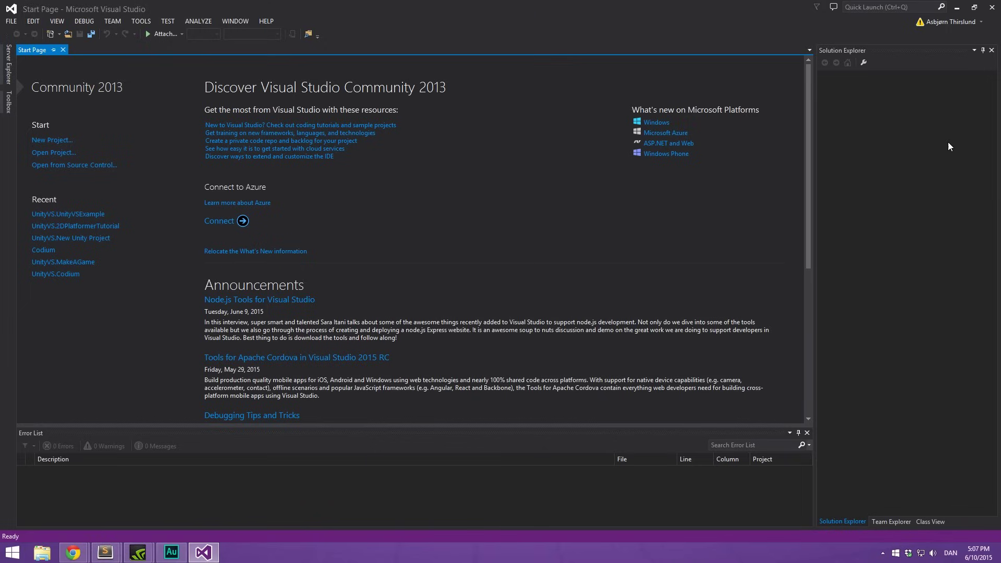
{"action": "left_click", "coordinate": [988, 4]}
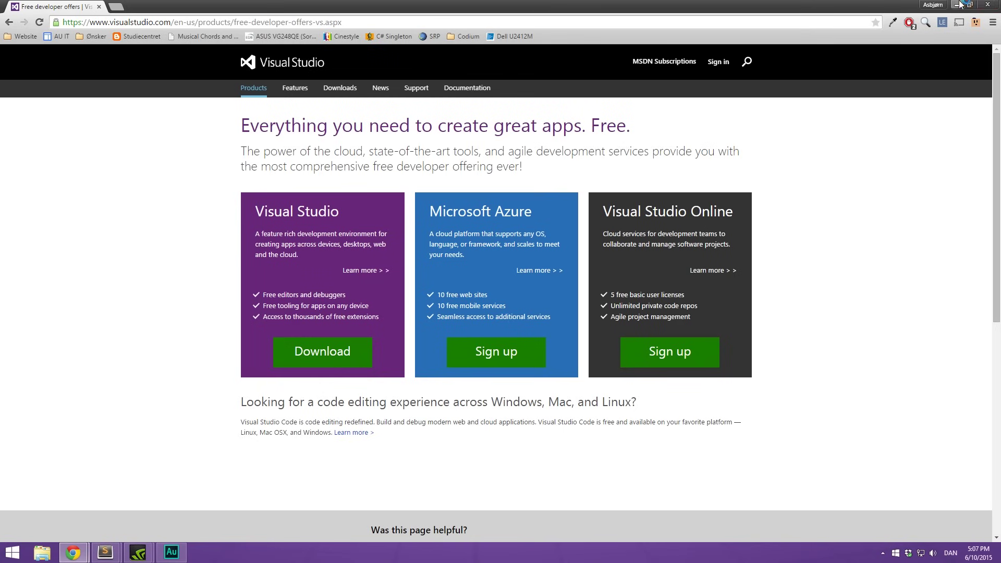
{"action": "left_click", "coordinate": [986, 5]}
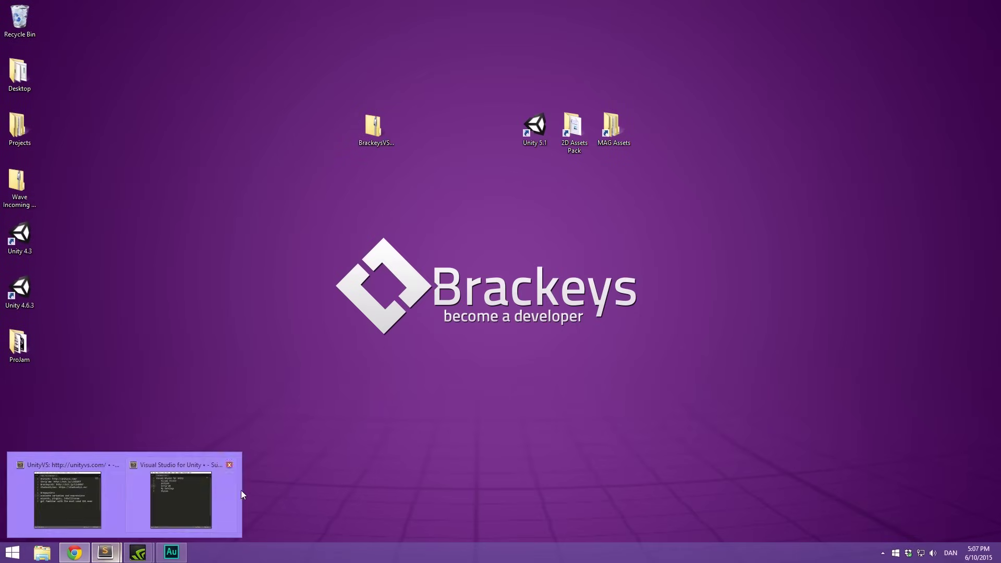
Reopen the Visual Studio for Unity outline, highlight its UnityVS entry, and move the window off the main screen.
{"action": "left_click", "coordinate": [208, 482]}
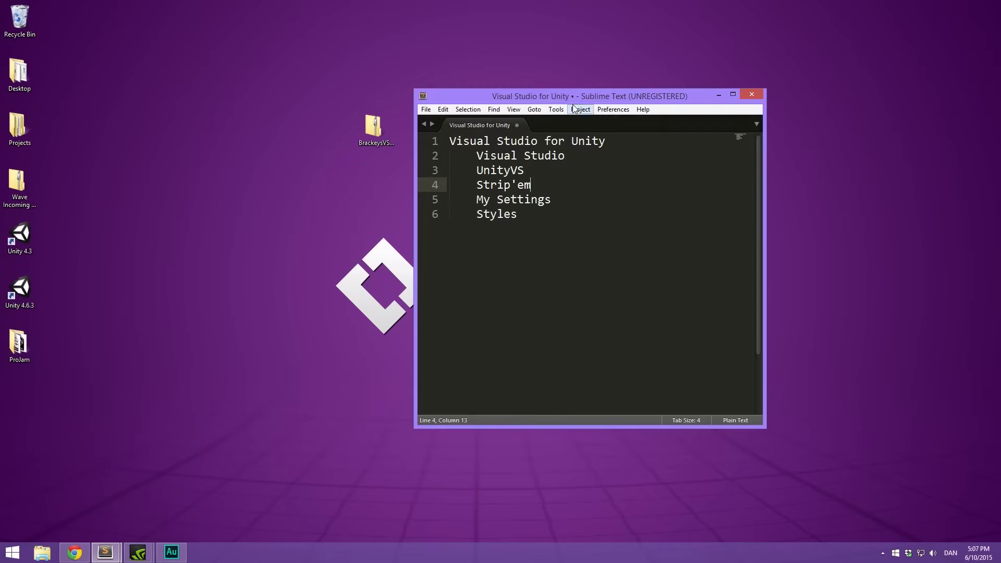
{"action": "double_click", "coordinate": [403, 158]}
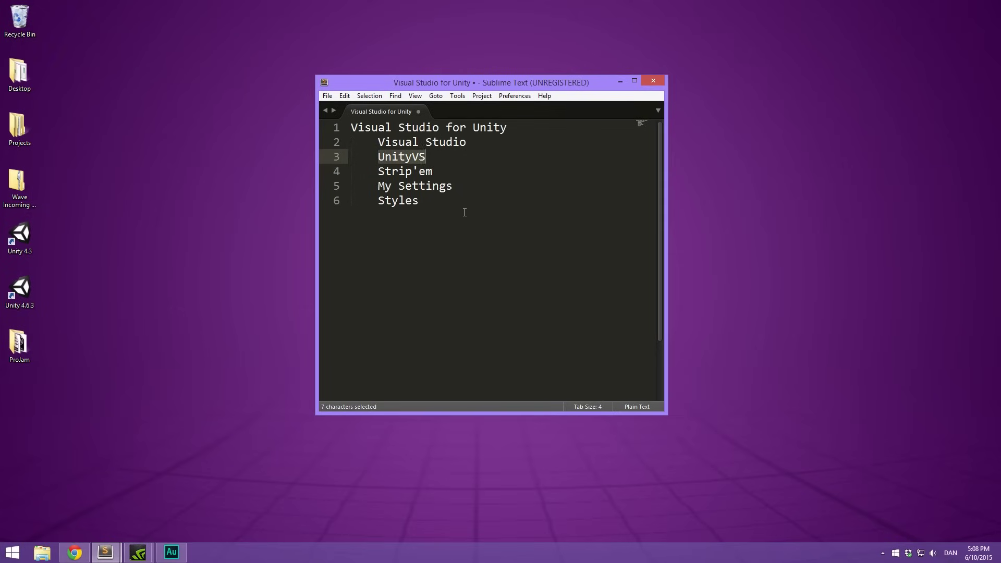
{"action": "left_click", "coordinate": [81, 302]}
{"action": "left_click_drag", "start_coordinate": [440, 78], "coordinate": [727, 29]}
Open the UnityVSExample project in Unity 5.1 and preview the DragRigidbody script in the Scripts folder.
{"action": "left_click", "coordinate": [532, 128]}
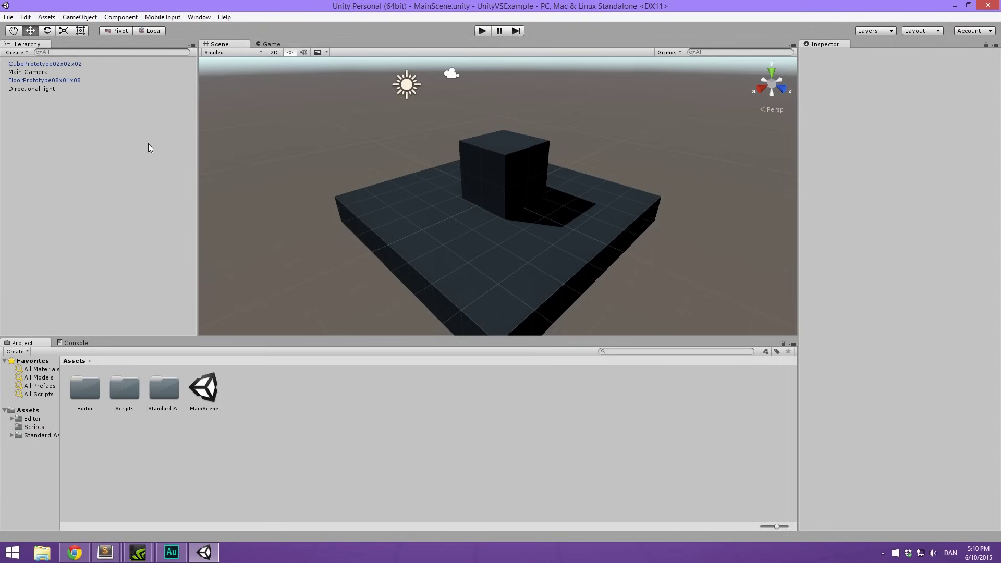
{"action": "left_click", "coordinate": [99, 386]}
{"action": "key", "text": "Right"}
{"action": "key", "text": "Right"}
{"action": "left_click", "coordinate": [83, 387]}
{"action": "left_click", "coordinate": [137, 389]}
{"action": "left_click", "coordinate": [171, 392]}
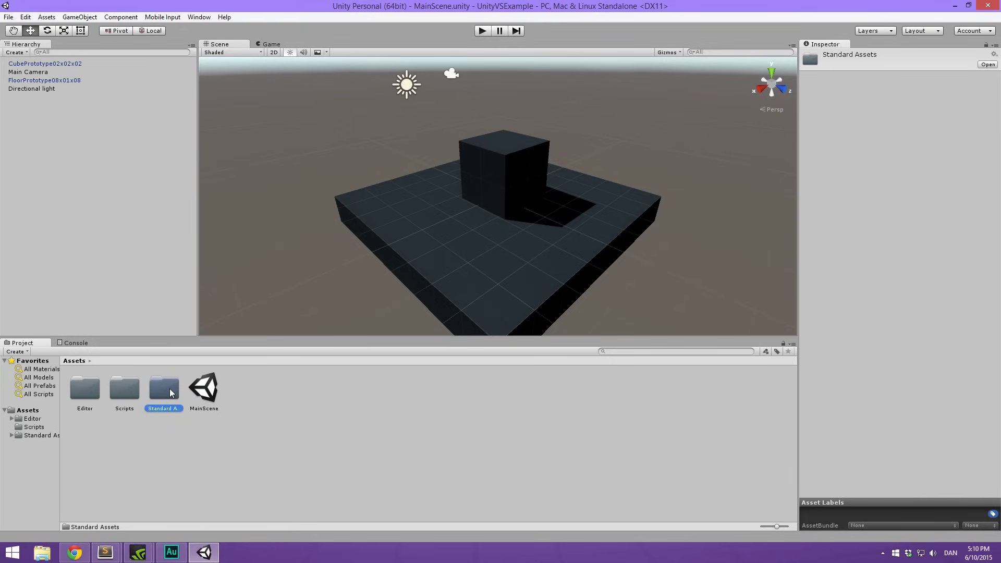
{"action": "double_click", "coordinate": [124, 390]}
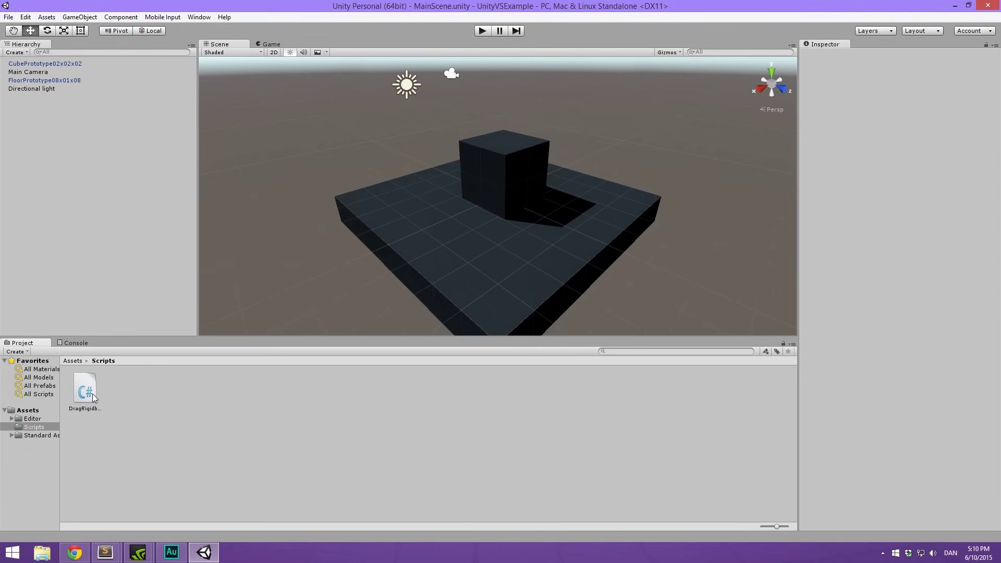
{"action": "left_click", "coordinate": [92, 393]}
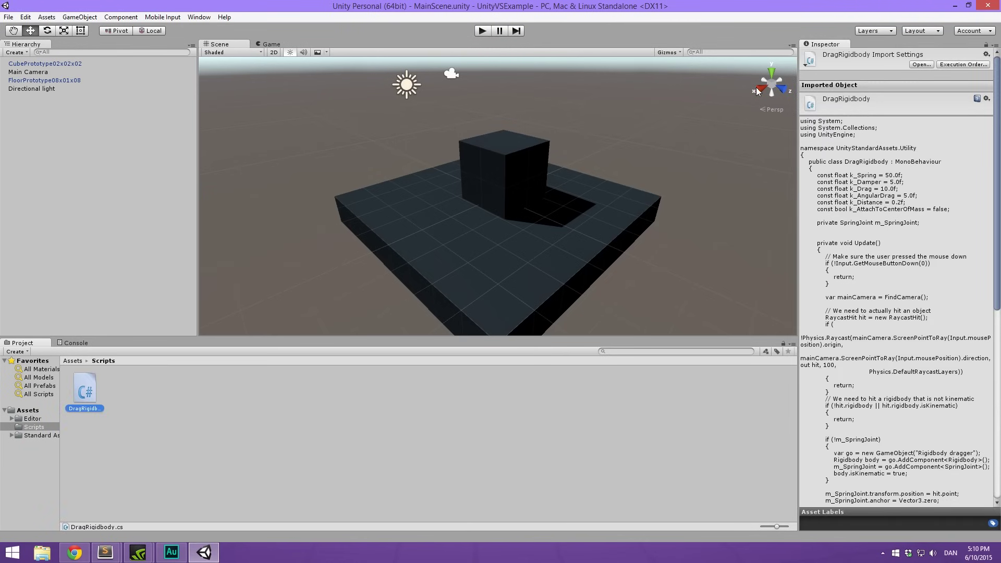
Inspect the components of CubePrototype02x02x02, and run the scene to test pulling the cube around before stopping play mode.
{"action": "left_click", "coordinate": [41, 89]}
{"action": "left_click", "coordinate": [50, 74]}
{"action": "left_click", "coordinate": [54, 64]}
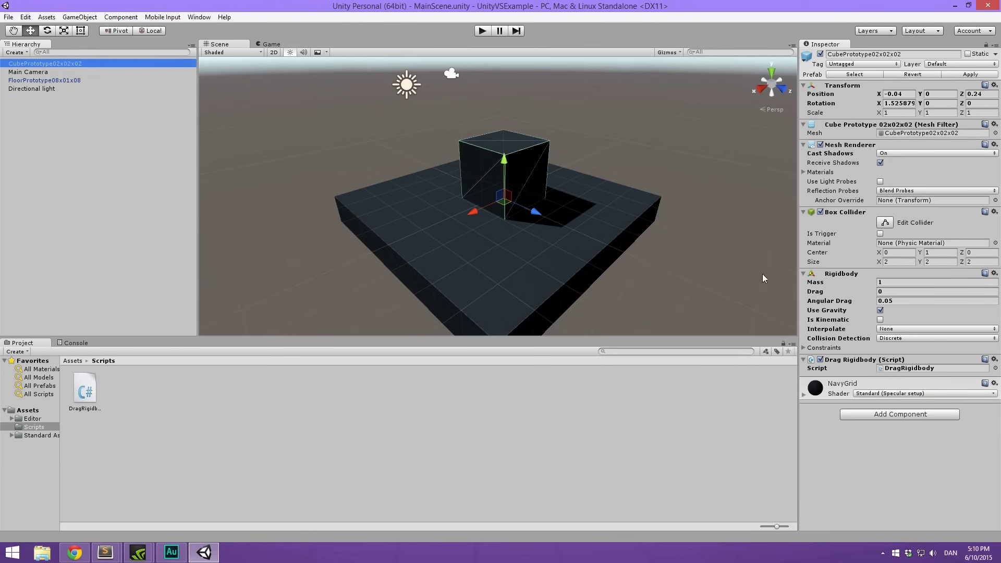
{"action": "left_click", "coordinate": [482, 31]}
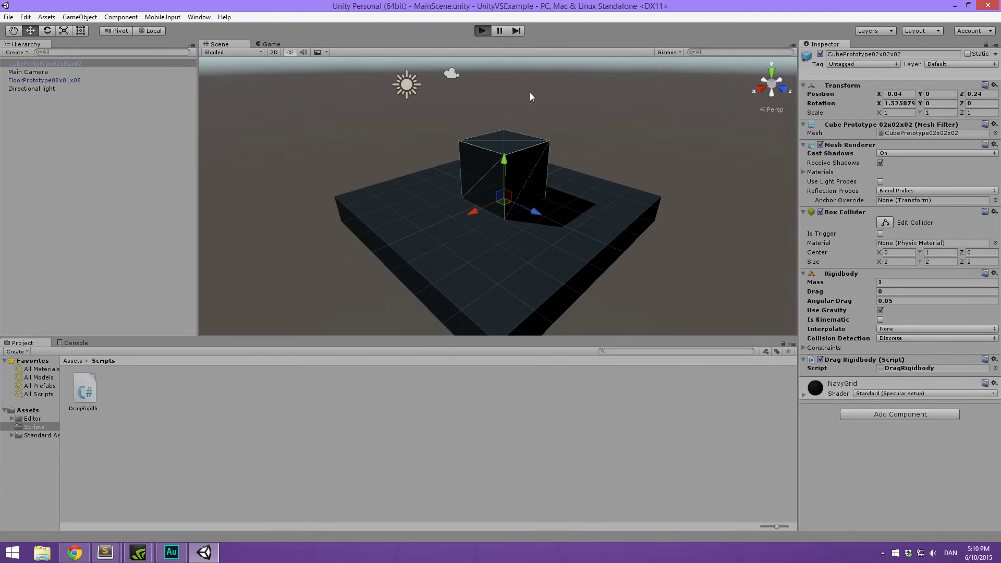
{"action": "left_click_drag", "start_coordinate": [505, 152], "coordinate": [654, 60]}
{"action": "left_click_drag", "start_coordinate": [484, 164], "coordinate": [600, 126]}
{"action": "left_click", "coordinate": [482, 30]}
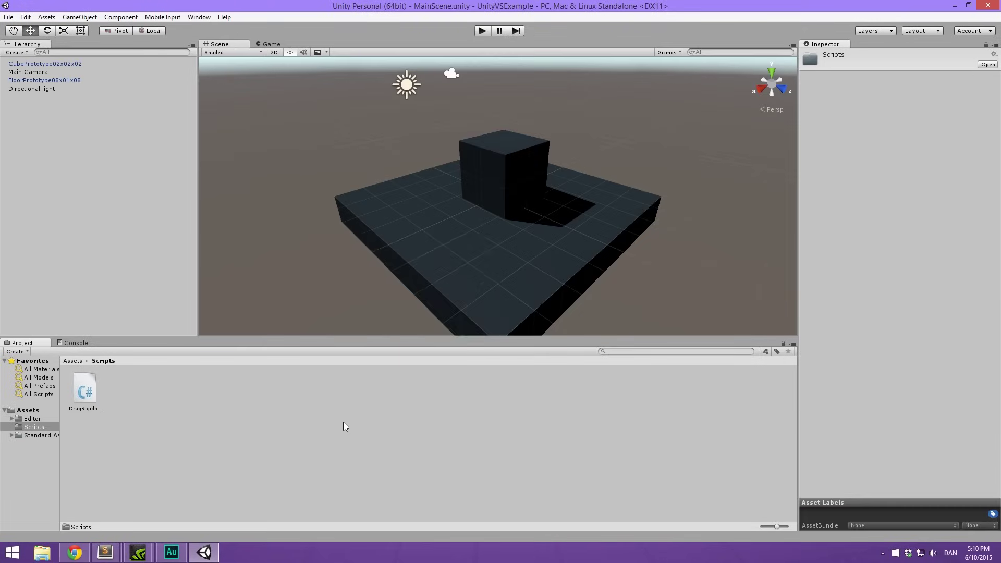
Look over the importable asset packages, dismiss the list, and return to the root Assets folder.
{"action": "right_click", "coordinate": [344, 426]}
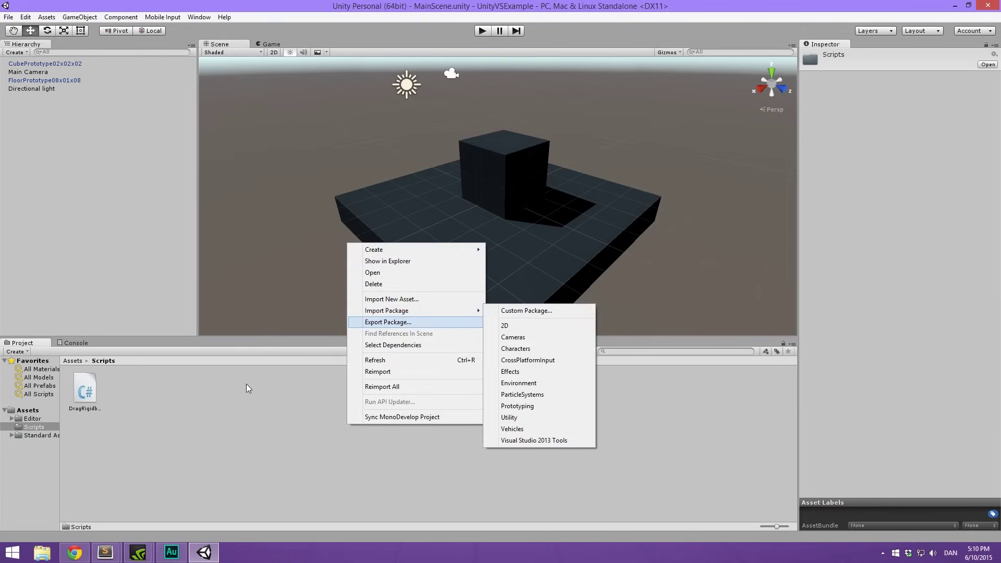
{"action": "left_click", "coordinate": [246, 384]}
{"action": "left_click", "coordinate": [71, 361]}
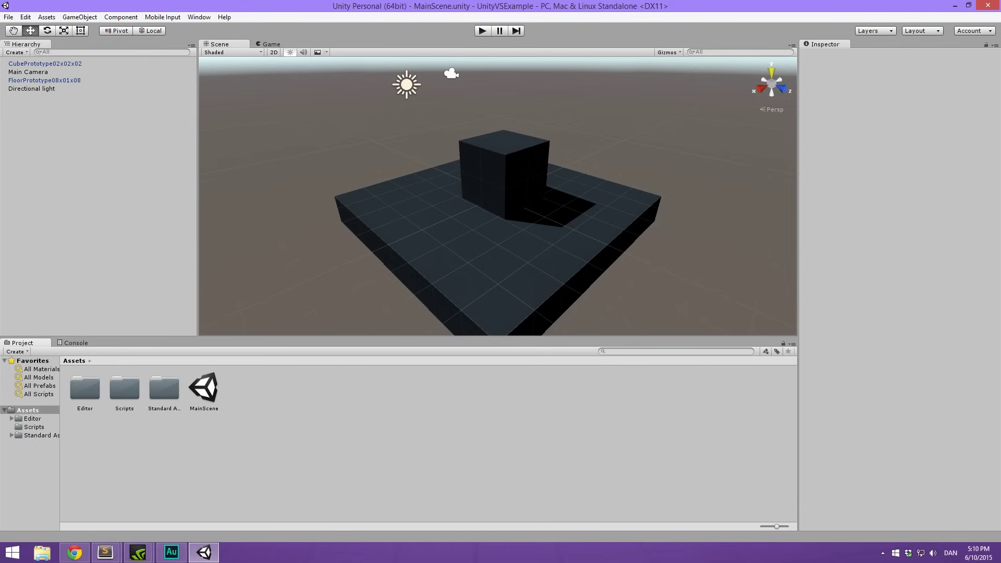
Examine the External Script Editor options in Unity's External Tools preferences, and close the preferences.
{"action": "left_click", "coordinate": [8, 16]}
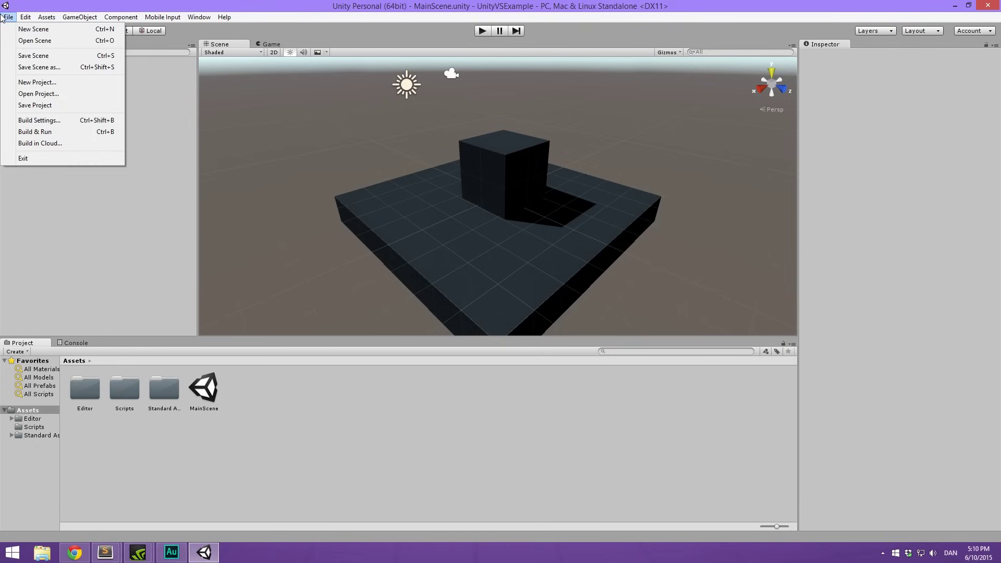
{"action": "left_click", "coordinate": [7, 17]}
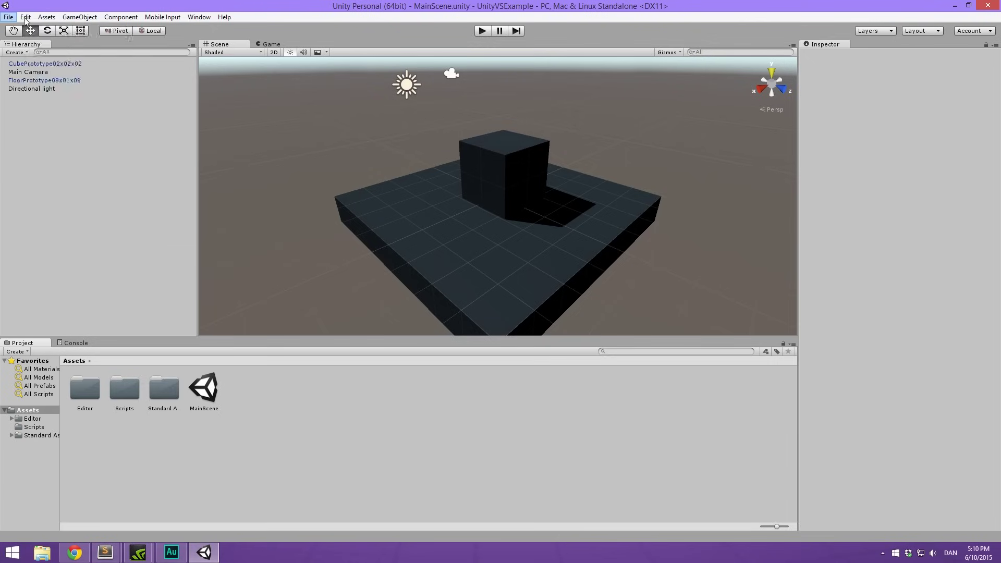
{"action": "left_click", "coordinate": [26, 17]}
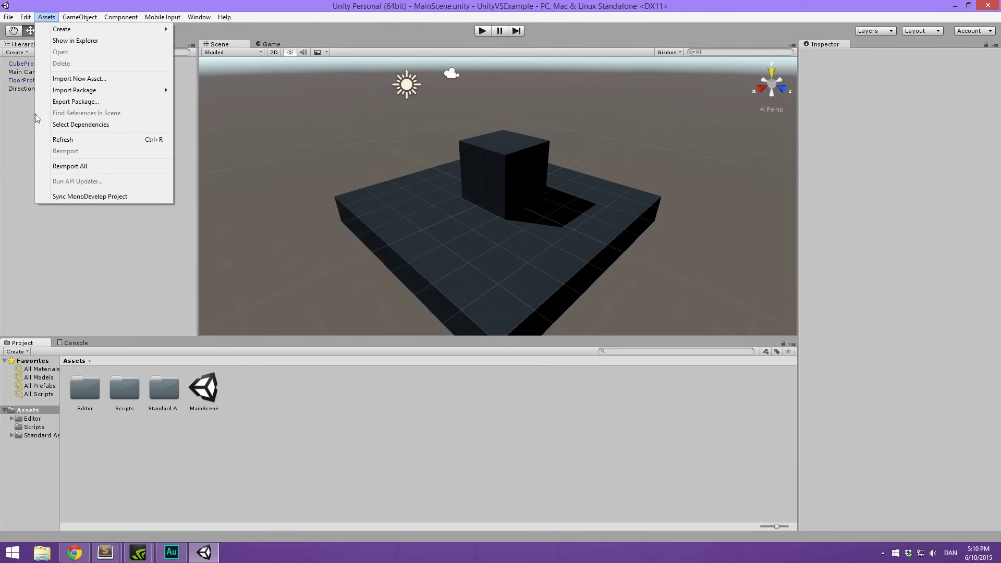
{"action": "left_click", "coordinate": [63, 170]}
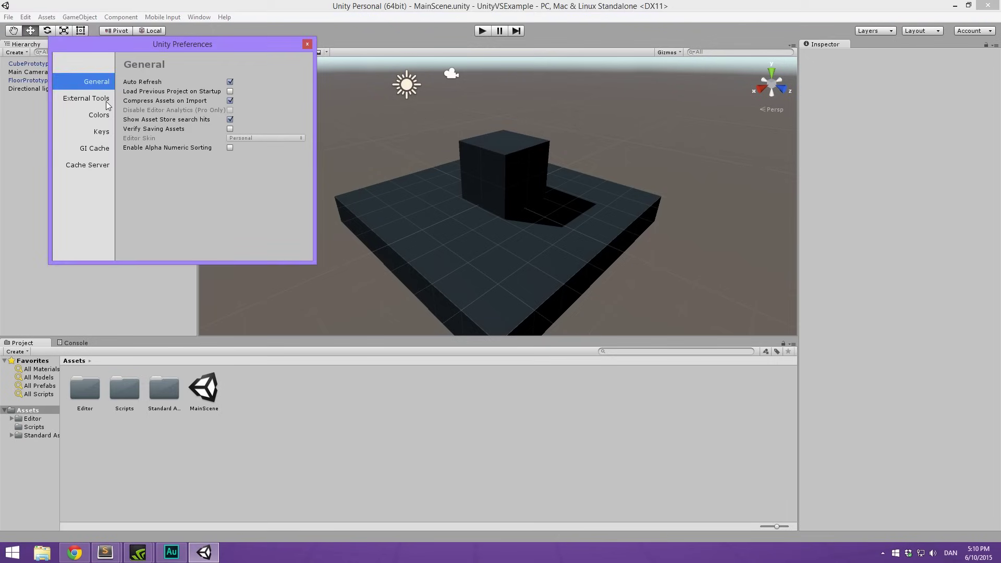
{"action": "left_click", "coordinate": [106, 100]}
{"action": "left_click", "coordinate": [242, 81]}
{"action": "left_click", "coordinate": [264, 117]}
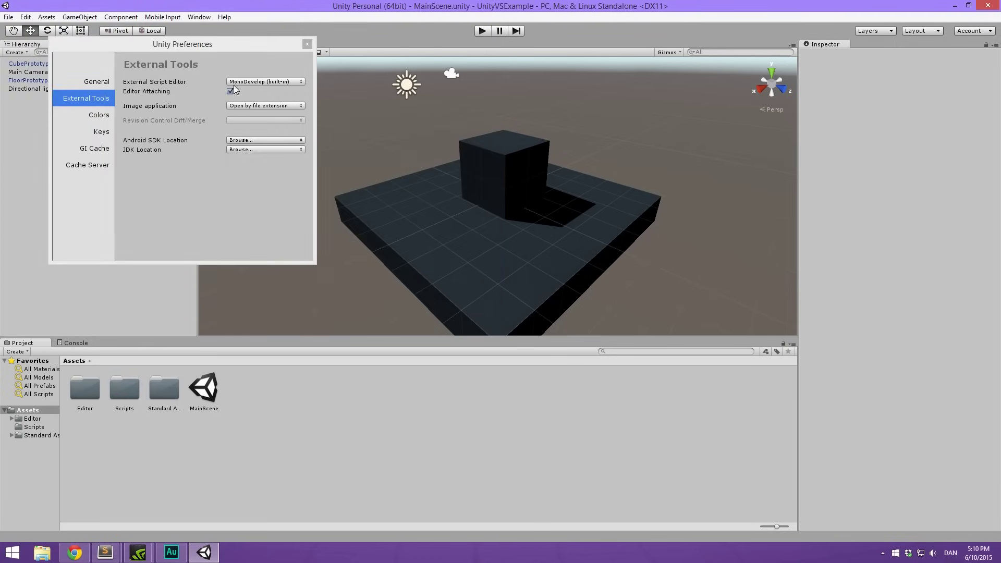
{"action": "left_click", "coordinate": [307, 44]}
Switch to the browser and open the Visual Studio 2013 Tools for Unity download page from unityvs.com.
{"action": "key", "text": "alt+Tab"}
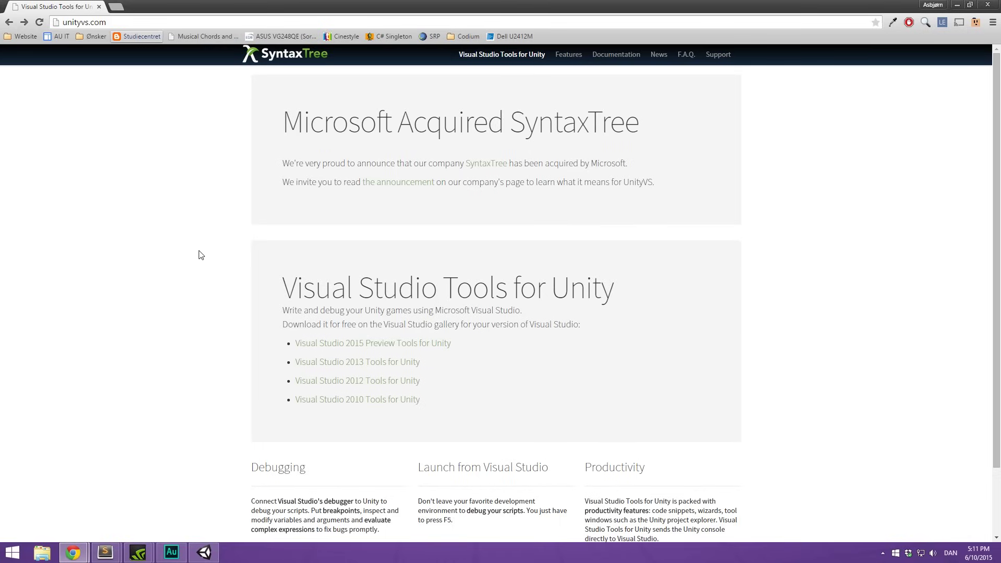
{"action": "scroll", "coordinate": [199, 256], "scroll_direction": "down", "scroll_amount": 1}
{"action": "scroll", "coordinate": [302, 330], "scroll_direction": "down", "scroll_amount": 1}
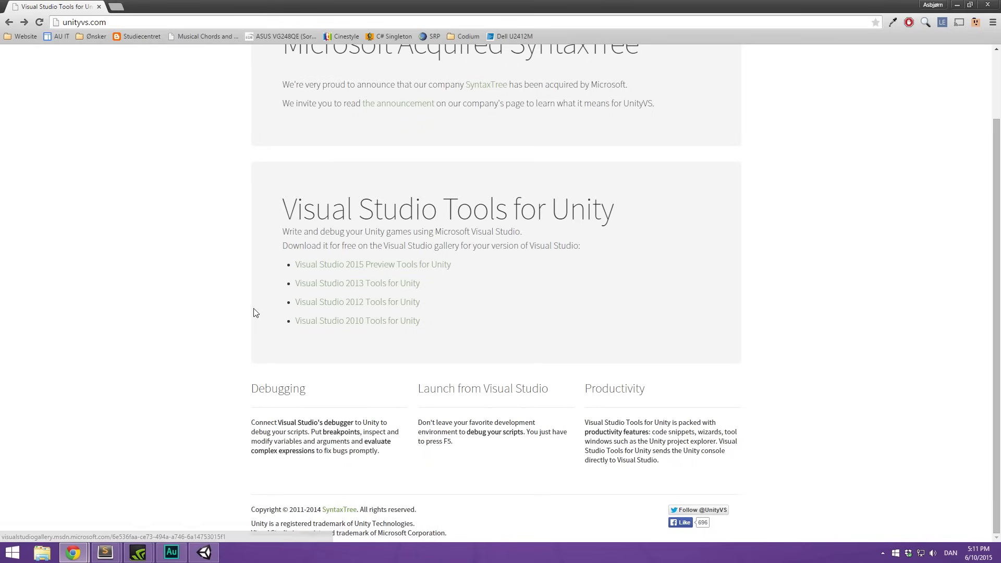
{"action": "left_click", "coordinate": [324, 286]}
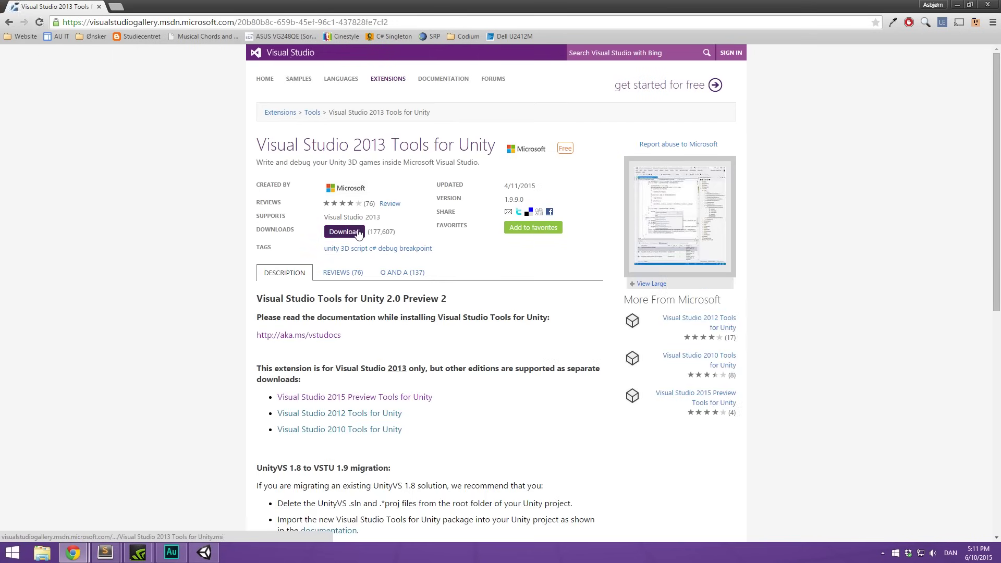
Start downloading the Visual Studio 2013 Tools for Unity installer and cancel the download.
{"action": "left_click", "coordinate": [359, 232]}
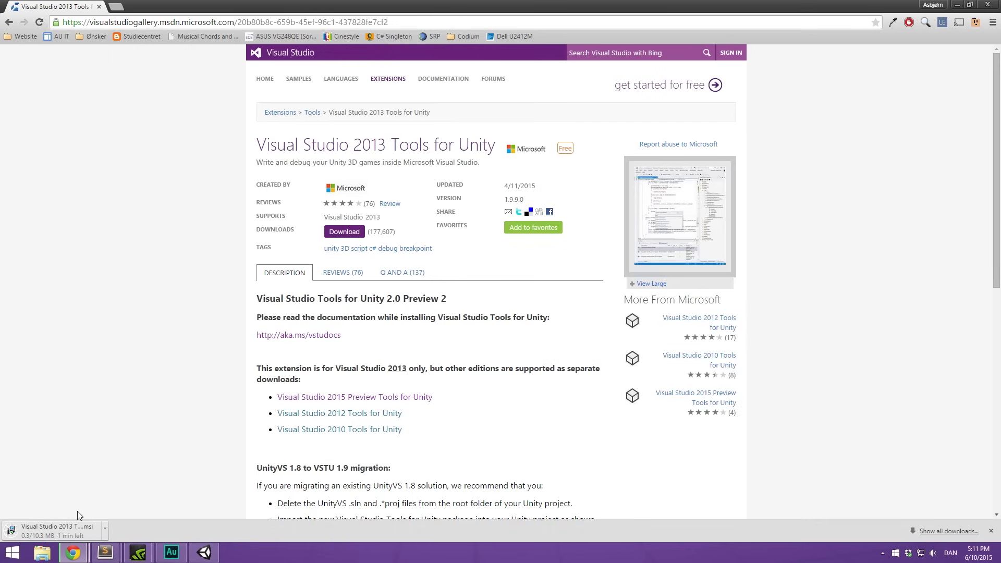
{"action": "left_click", "coordinate": [104, 531]}
{"action": "left_click", "coordinate": [125, 513]}
{"action": "left_click", "coordinate": [105, 531]}
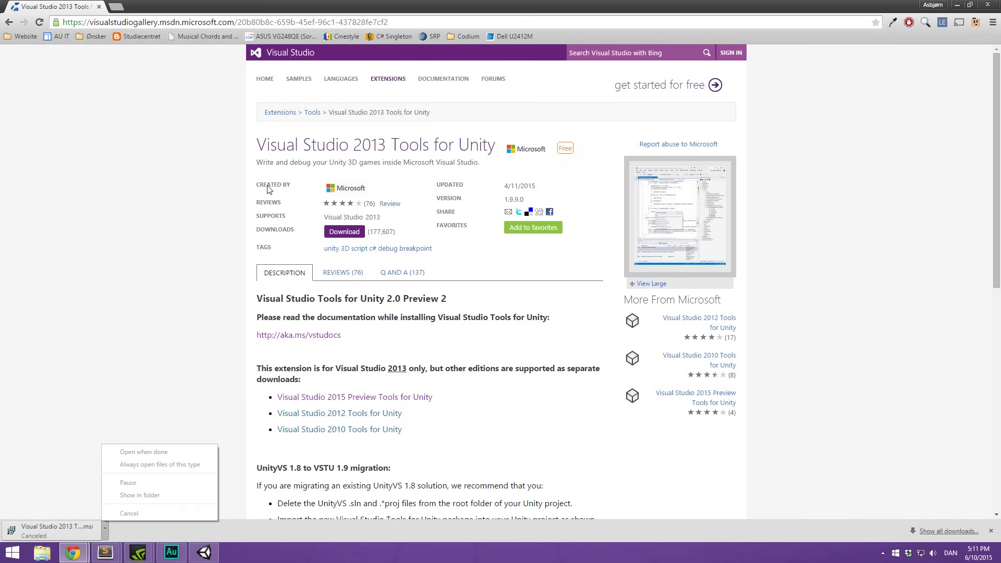
Open the browser's list of past downloads.
{"action": "left_click", "coordinate": [991, 22]}
{"action": "left_click", "coordinate": [865, 90]}
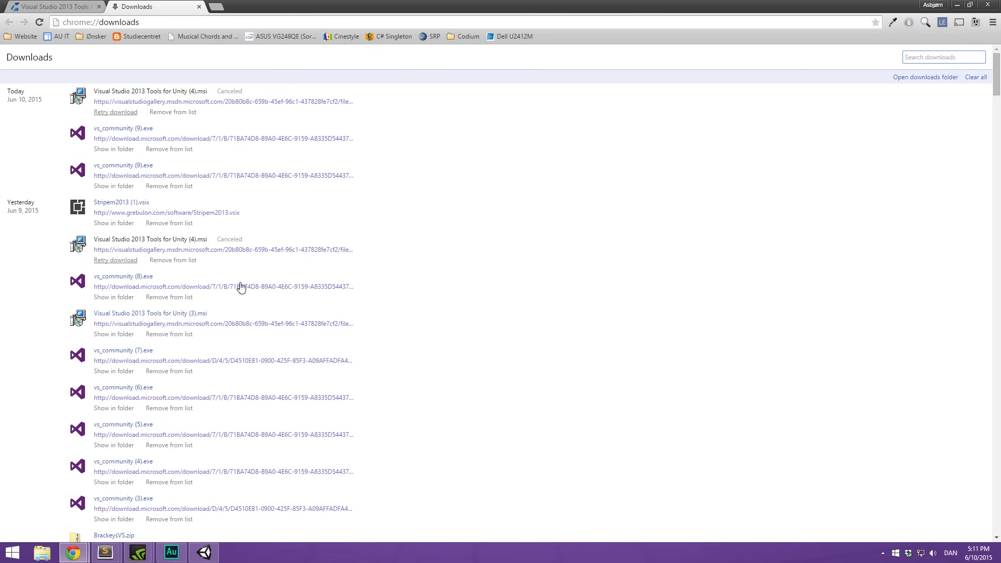
{"action": "left_click", "coordinate": [266, 250]}
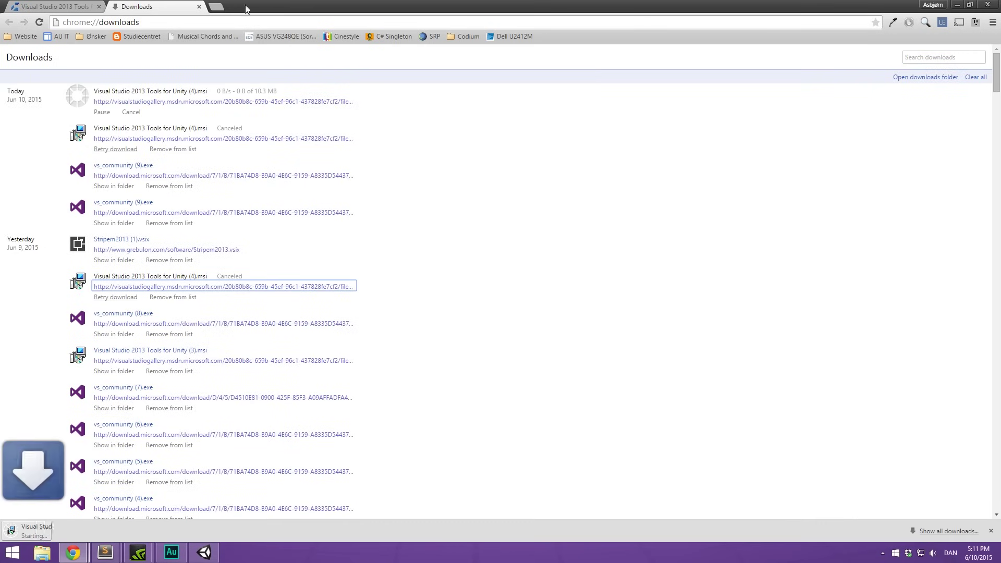
{"action": "left_click", "coordinate": [104, 528]}
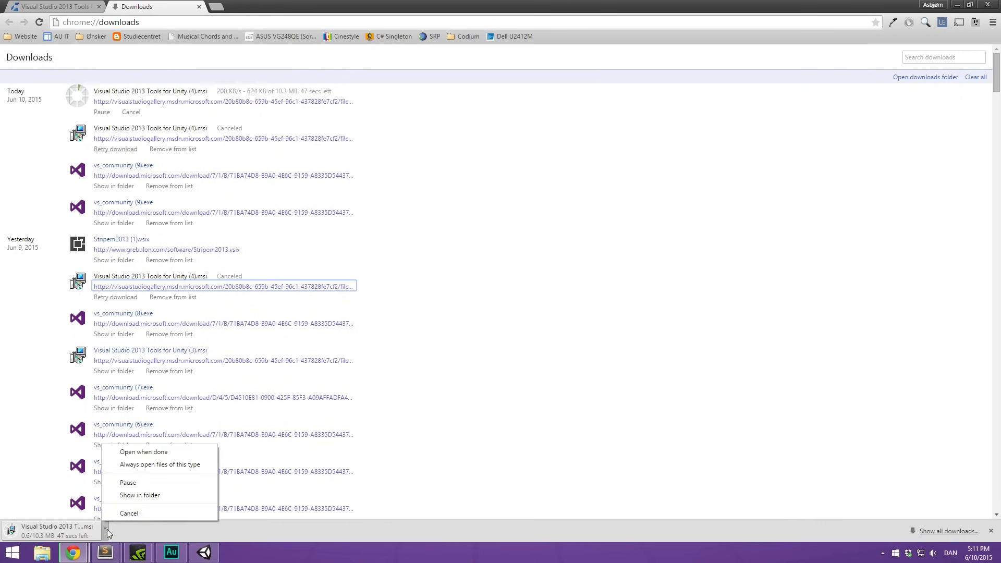
{"action": "left_click", "coordinate": [121, 513]}
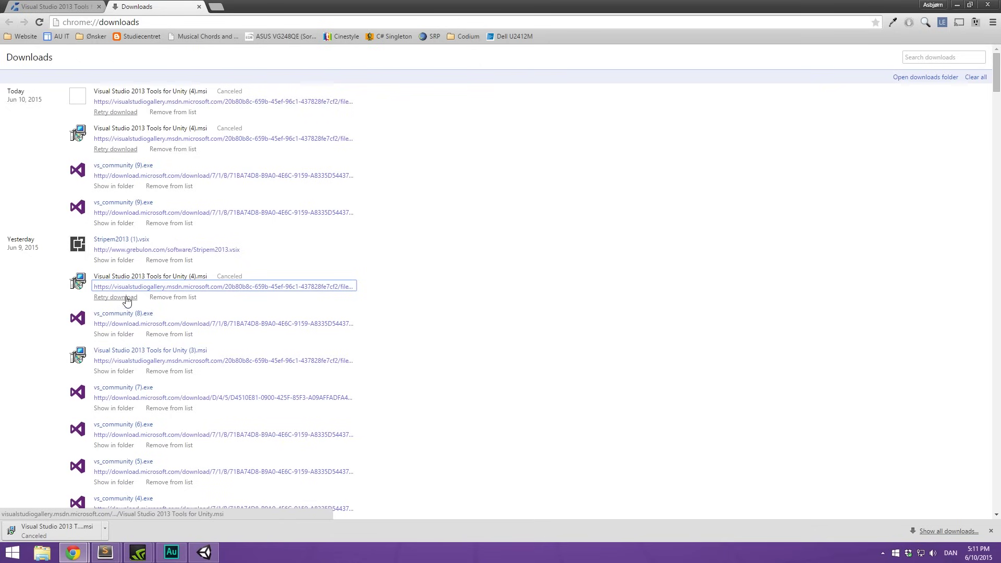
Show the earlier downloads in their folder and run the installer Visual Studio 2013 Tools for Unity (3).msi.
{"action": "left_click", "coordinate": [114, 334]}
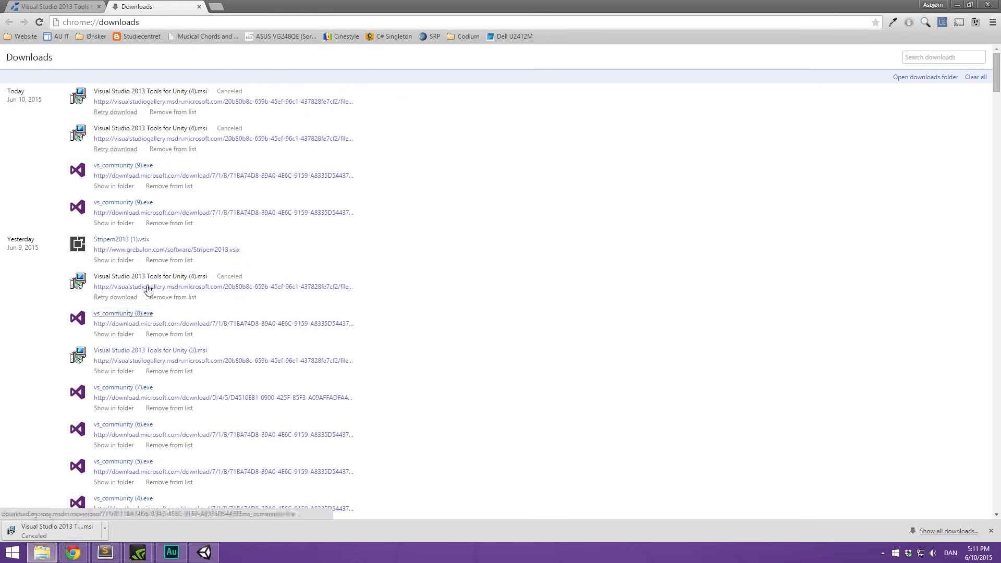
{"action": "left_click", "coordinate": [465, 178]}
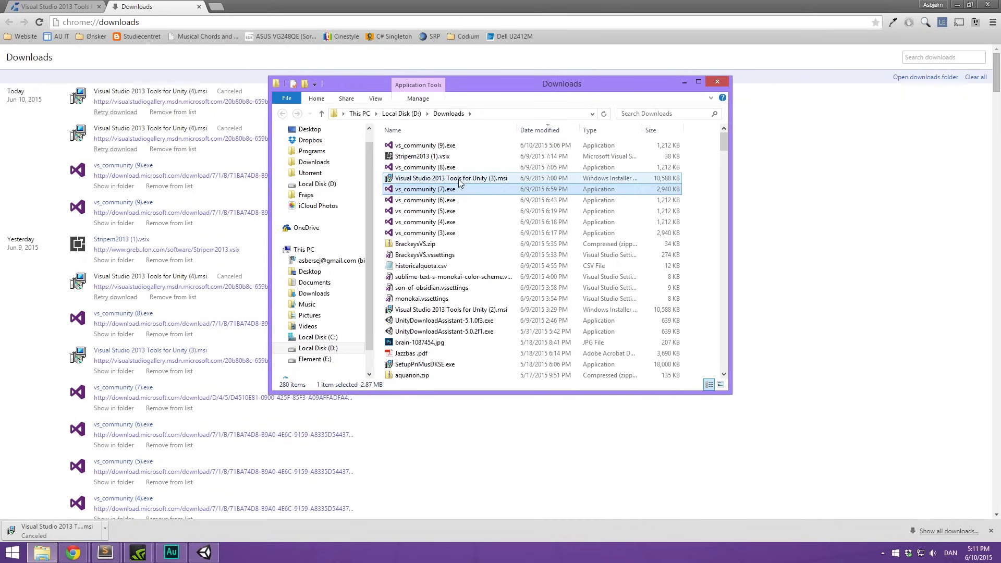
{"action": "double_click", "coordinate": [465, 178]}
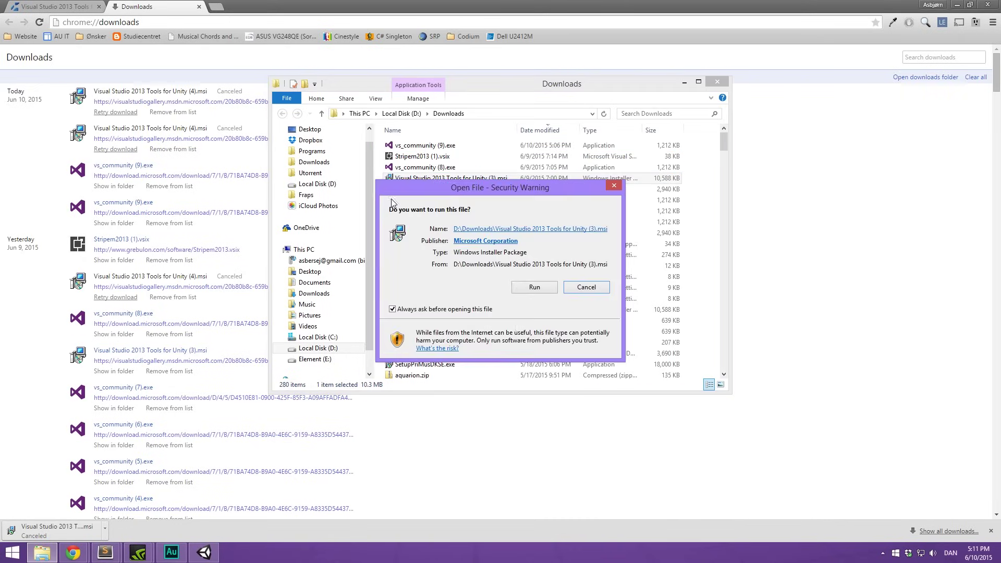
{"action": "left_click", "coordinate": [534, 287]}
Close the Downloads folder window and the browser's downloads page, and bring the setup wizard forward over Unity.
{"action": "left_click", "coordinate": [717, 82]}
{"action": "left_click", "coordinate": [199, 7]}
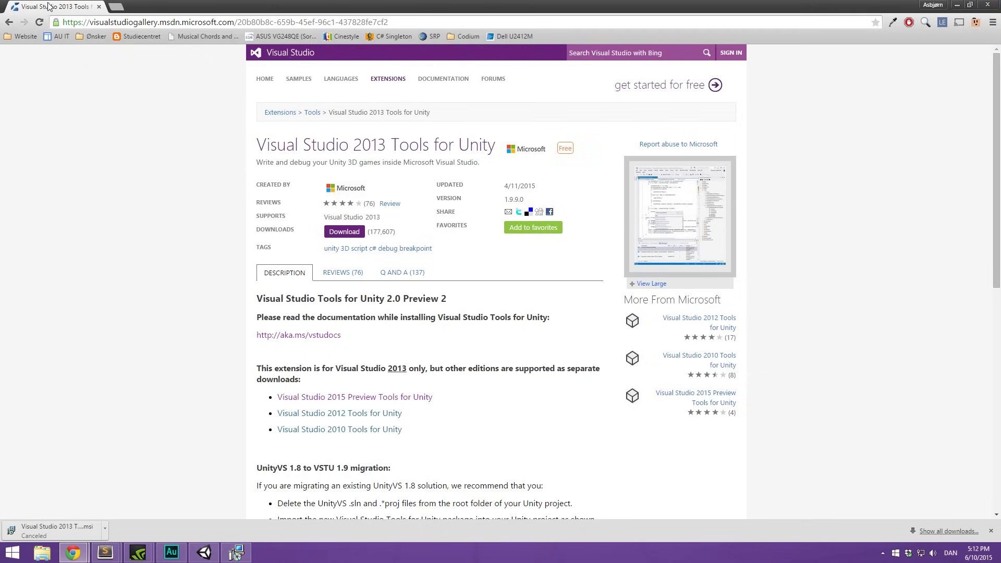
{"action": "left_click_drag", "start_coordinate": [49, 4], "coordinate": [1000, 94]}
{"action": "left_click", "coordinate": [473, 270]}
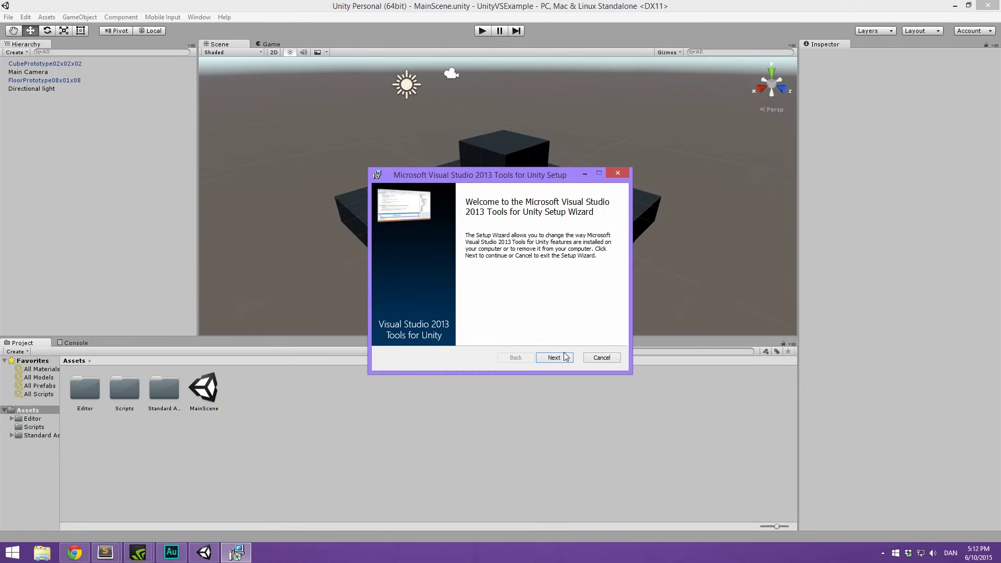
Advance the Visual Studio 2013 Tools for Unity setup to its repair and remove options, and cancel out of the wizard.
{"action": "left_click", "coordinate": [563, 359]}
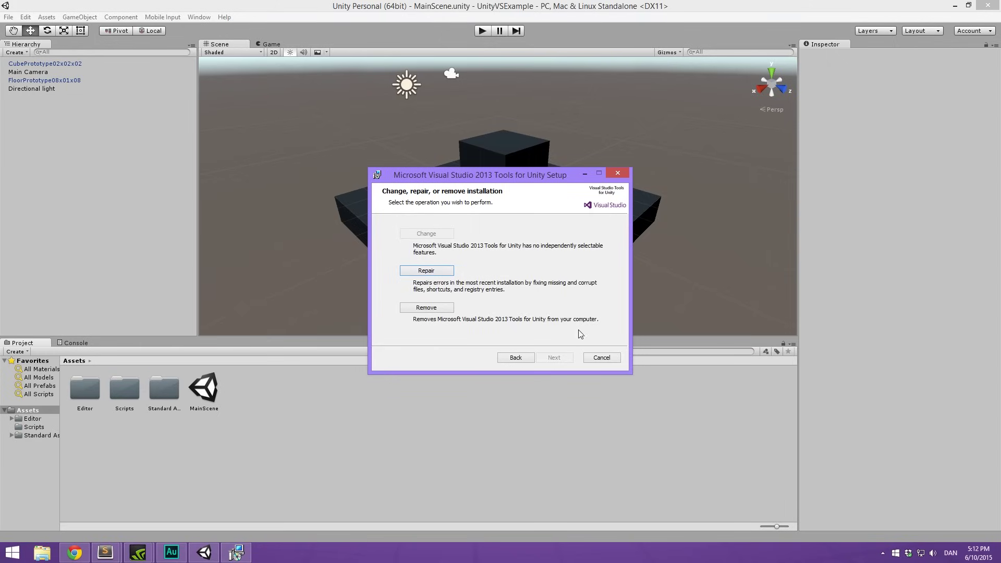
{"action": "left_click", "coordinate": [601, 359]}
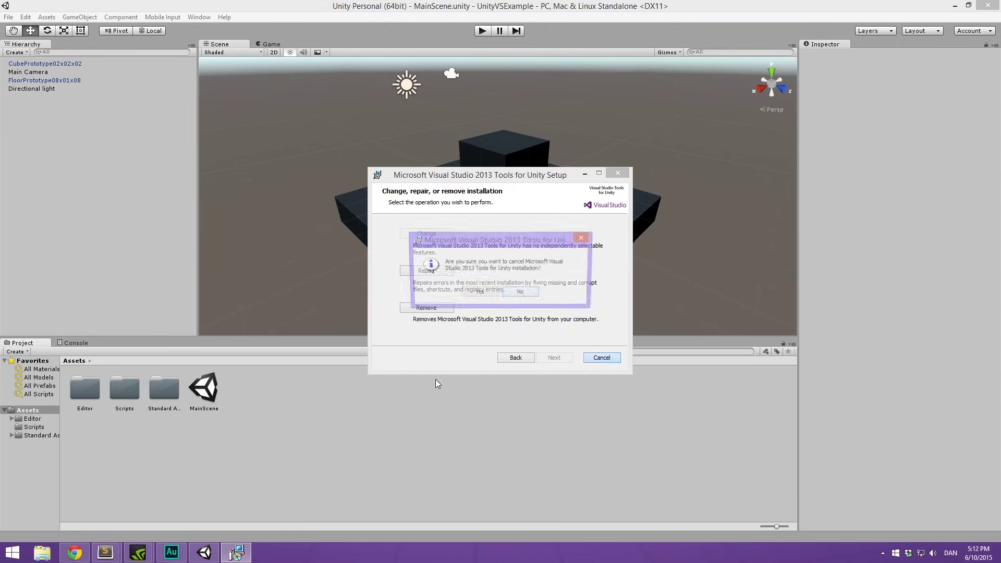
{"action": "left_click", "coordinate": [478, 294]}
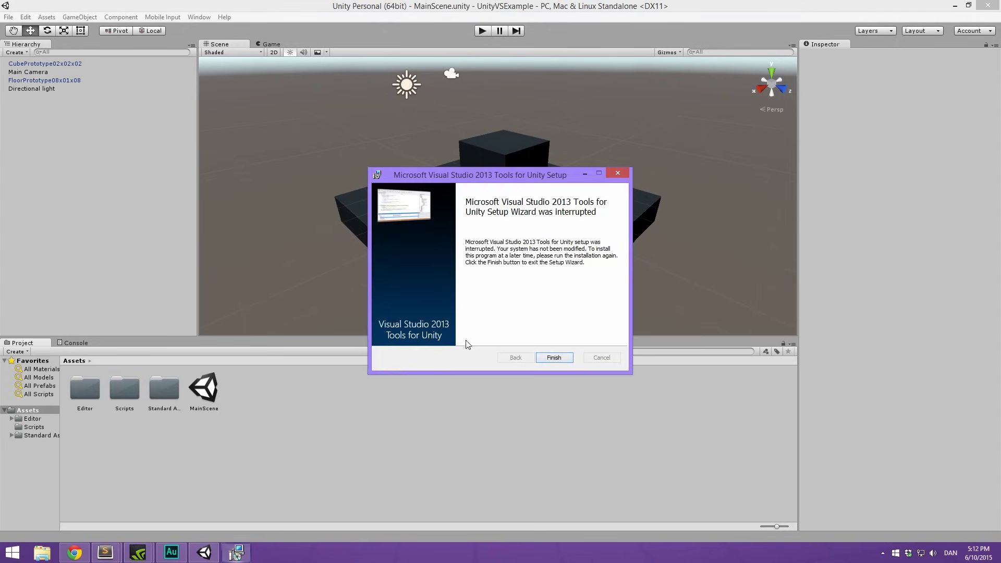
{"action": "left_click", "coordinate": [560, 357]}
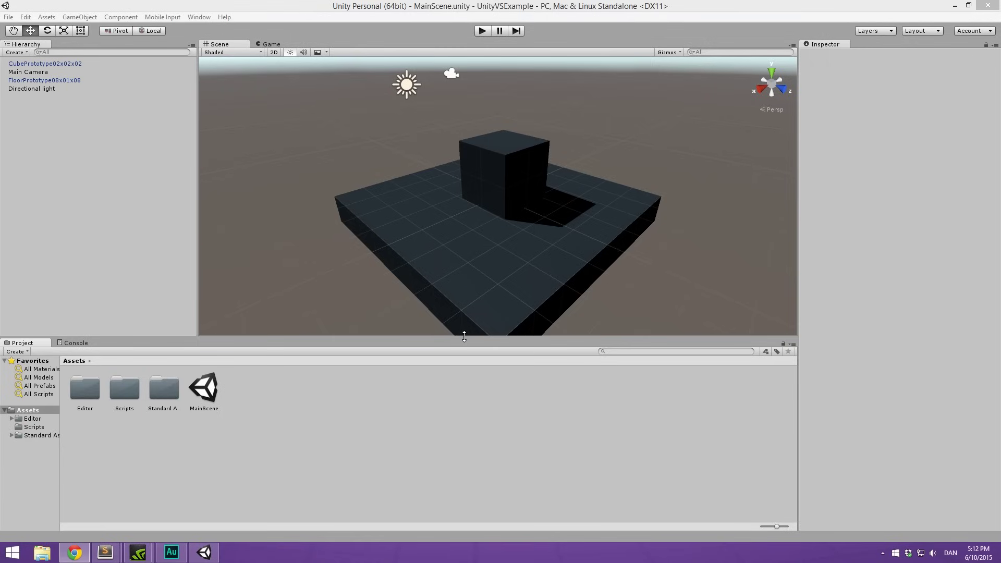
Open File Explorer and browse to the Program Files (x86) folder on Local Disk (C:).
{"action": "left_click", "coordinate": [43, 553]}
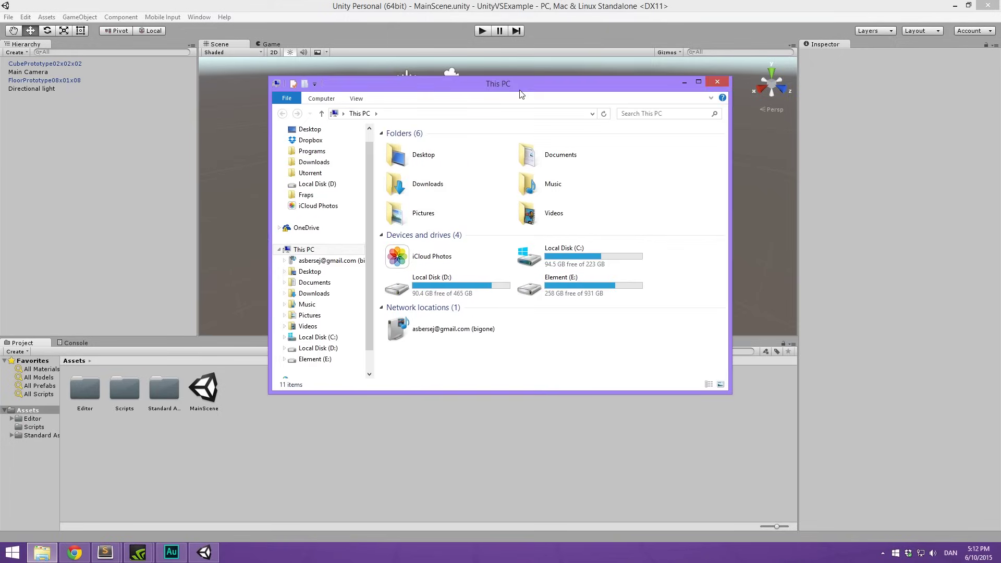
{"action": "left_click_drag", "start_coordinate": [519, 90], "coordinate": [595, 74]}
{"action": "double_click", "coordinate": [671, 237]}
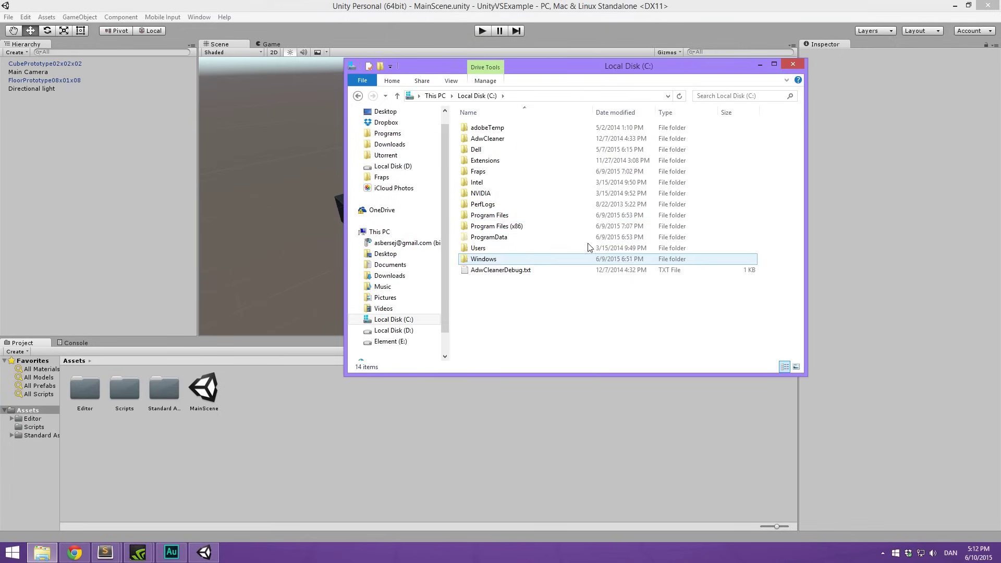
{"action": "double_click", "coordinate": [542, 231]}
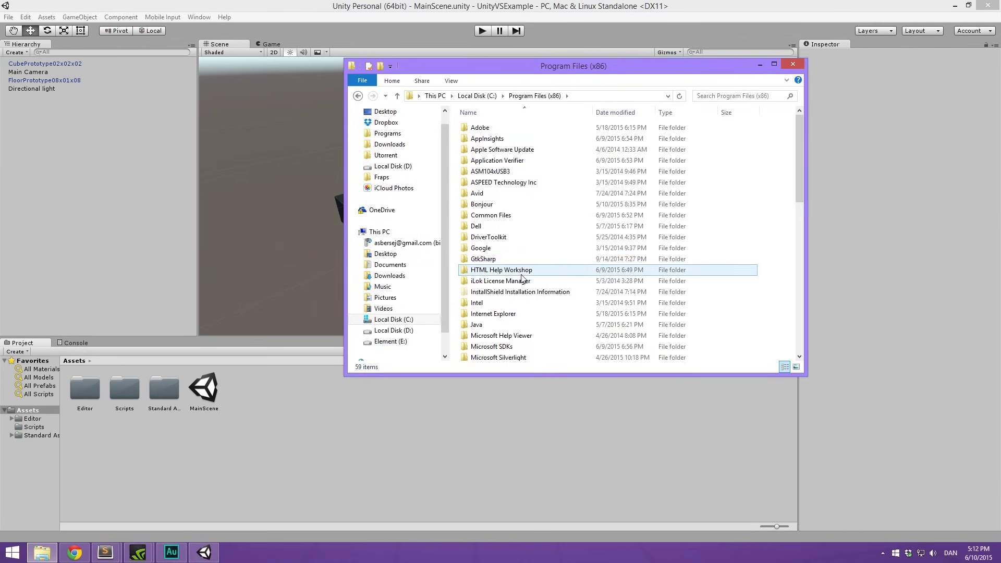
Open the 2013 folder inside Microsoft Visual Studio Tools for Unity and locate Visual Studio 2013 Tools.unitypackage.
{"action": "scroll", "coordinate": [539, 196], "scroll_direction": "down", "scroll_amount": 4}
{"action": "left_click", "coordinate": [544, 195]}
{"action": "scroll", "coordinate": [546, 198], "scroll_direction": "down", "scroll_amount": 4}
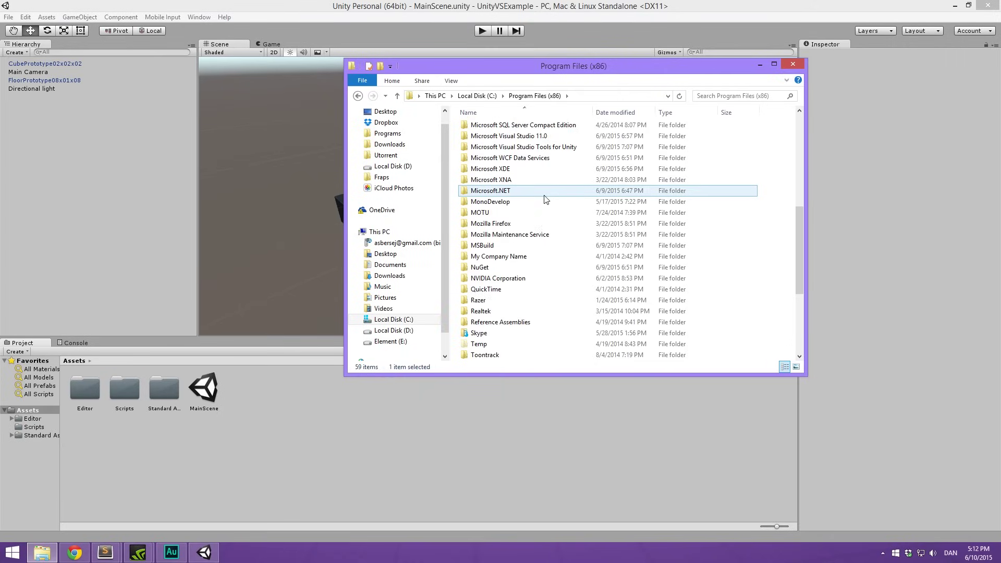
{"action": "scroll", "coordinate": [546, 196], "scroll_direction": "up", "scroll_amount": 1}
{"action": "left_click", "coordinate": [537, 169]}
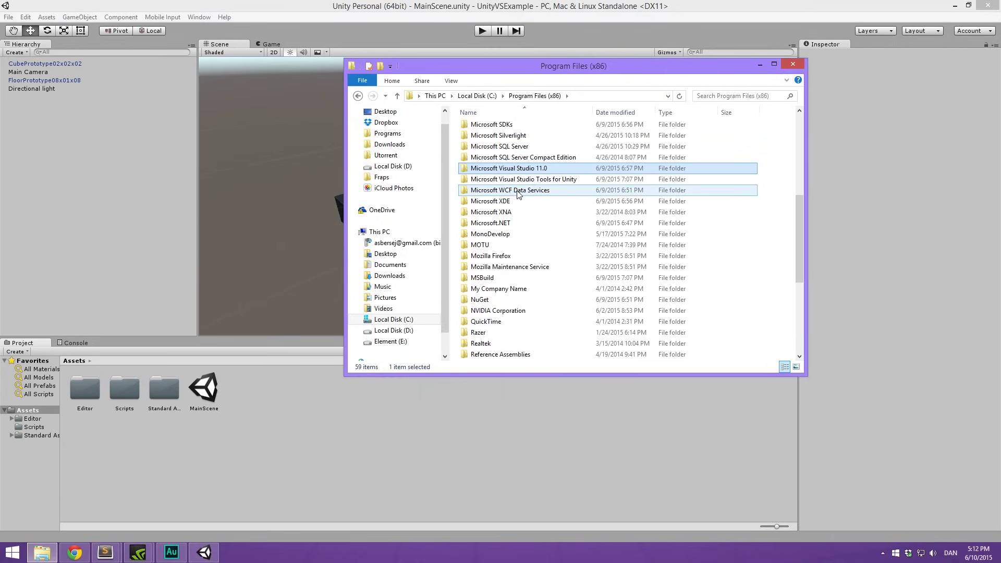
{"action": "scroll", "coordinate": [519, 206], "scroll_direction": "up", "scroll_amount": 1}
{"action": "left_click", "coordinate": [516, 213]}
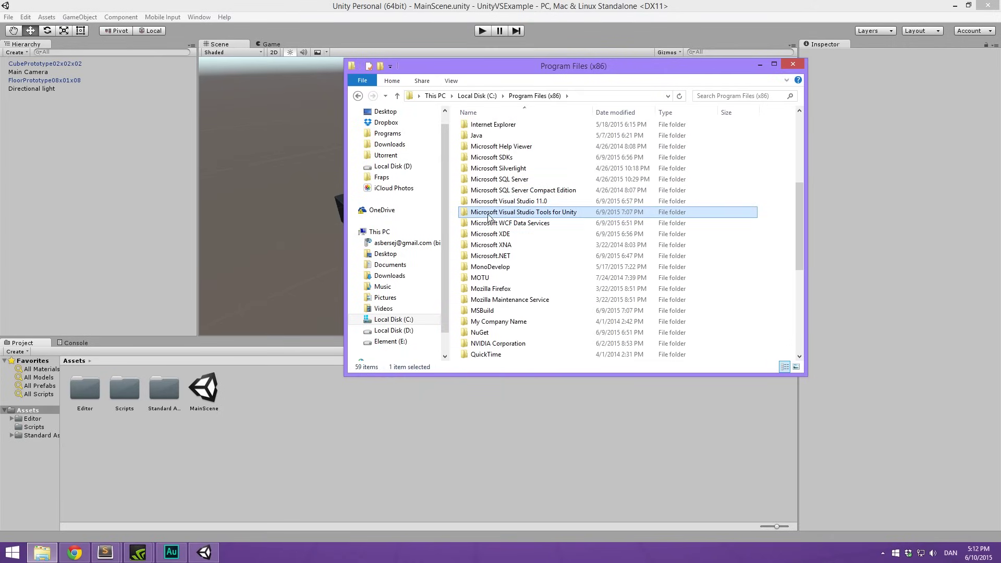
{"action": "double_click", "coordinate": [599, 214]}
{"action": "double_click", "coordinate": [505, 131]}
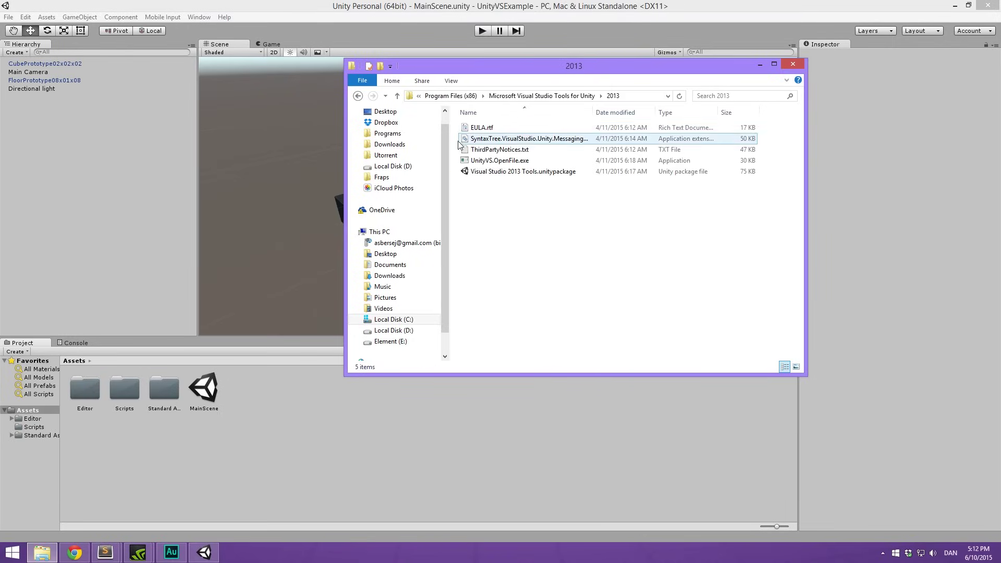
{"action": "left_click", "coordinate": [492, 177]}
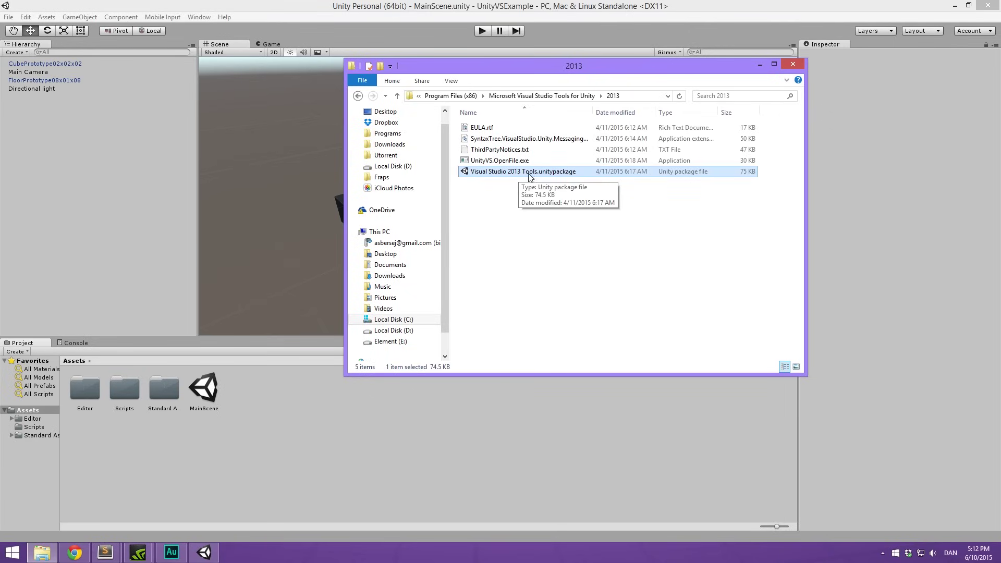
{"action": "left_click", "coordinate": [501, 173]}
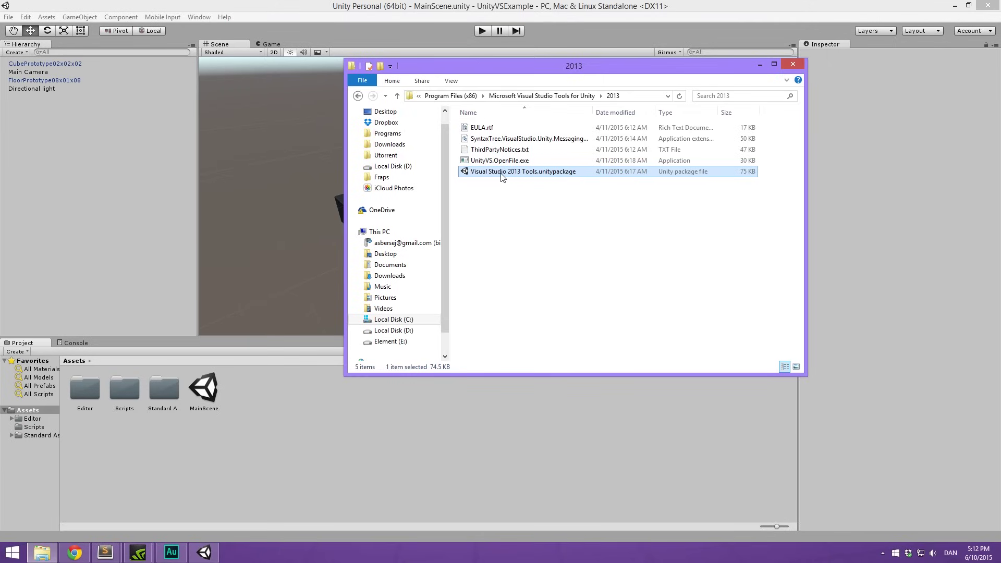
{"action": "left_click", "coordinate": [533, 214]}
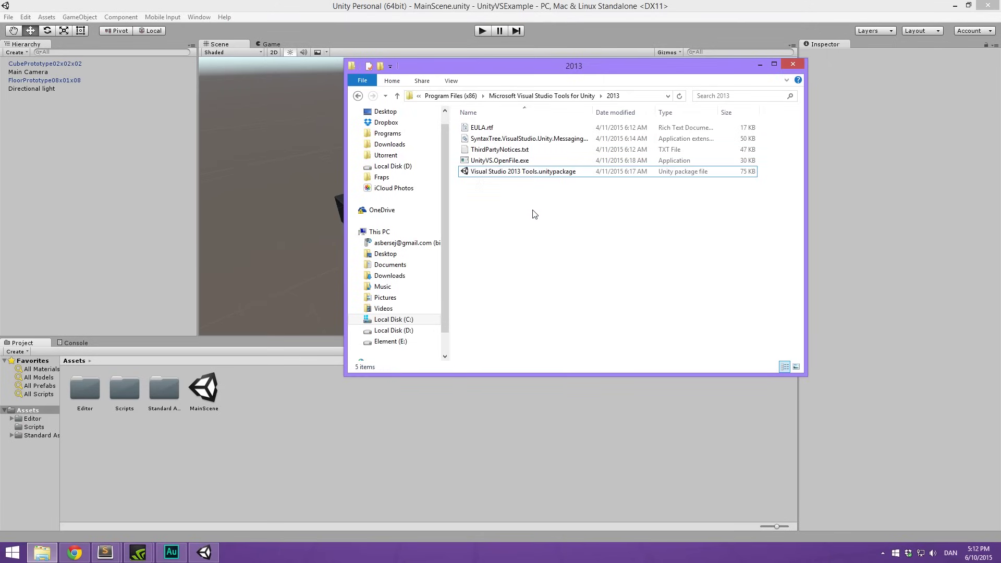
Search Windows for "visual" and look over the Visual Studio Tools for Unity Package entries.
{"action": "key", "text": "super"}
{"action": "type", "text": "visual"}
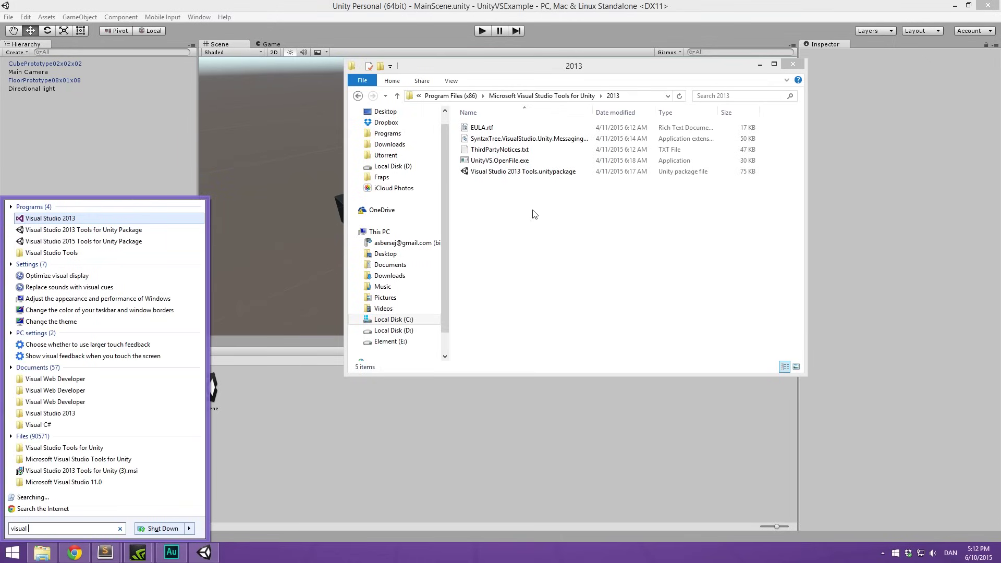
{"action": "key", "text": "Down"}
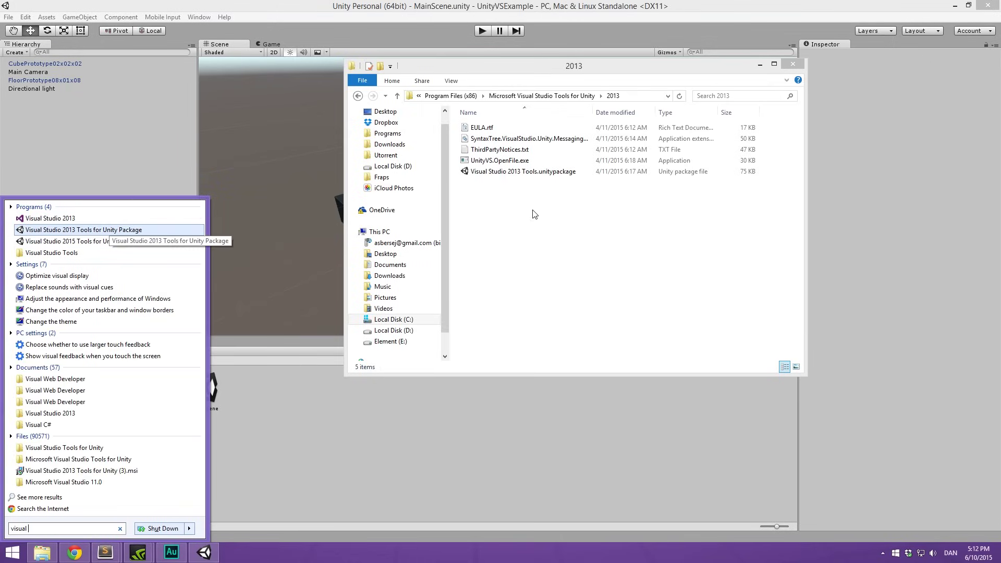
{"action": "key", "text": "Down"}
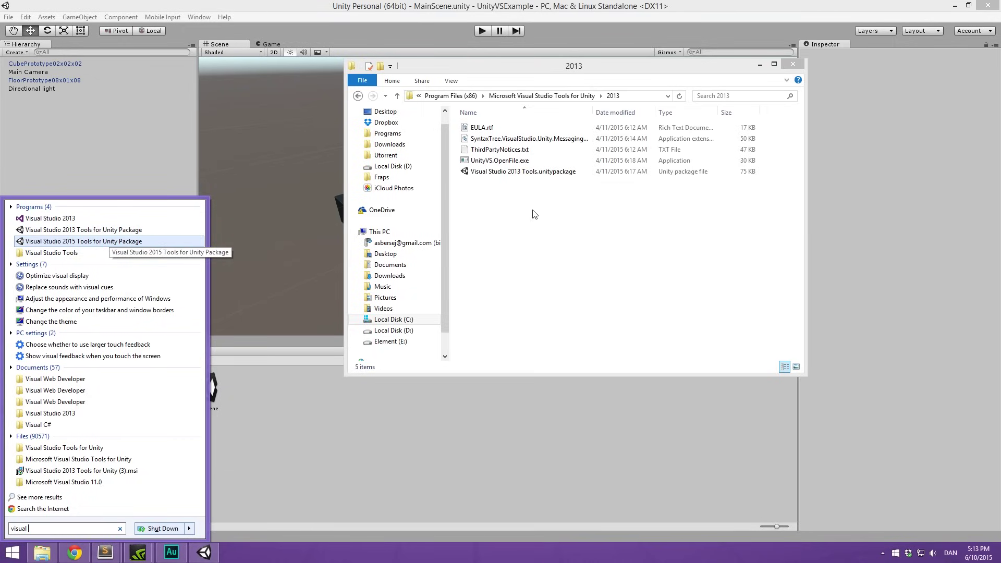
{"action": "key", "text": "Up"}
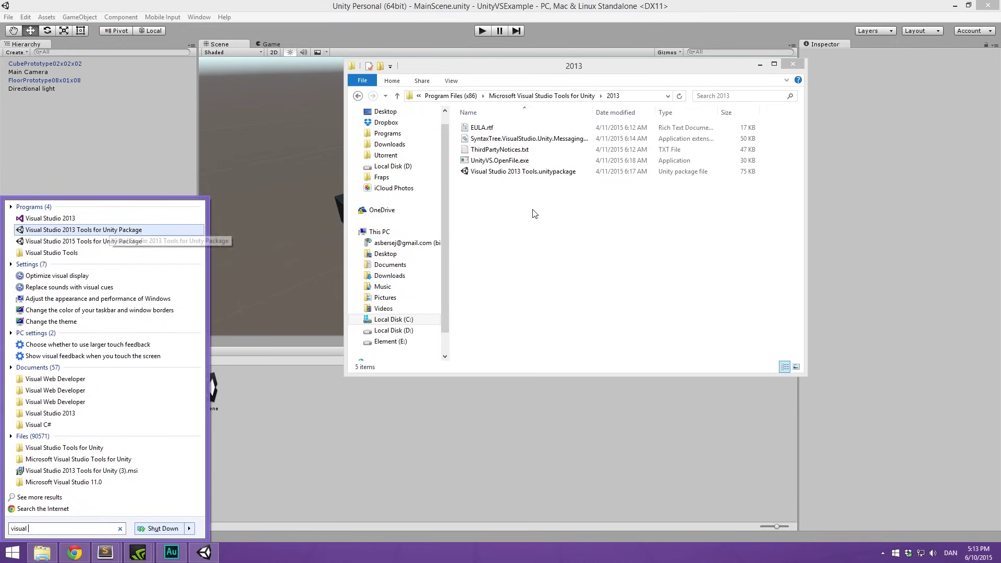
{"action": "key", "text": "Return"}
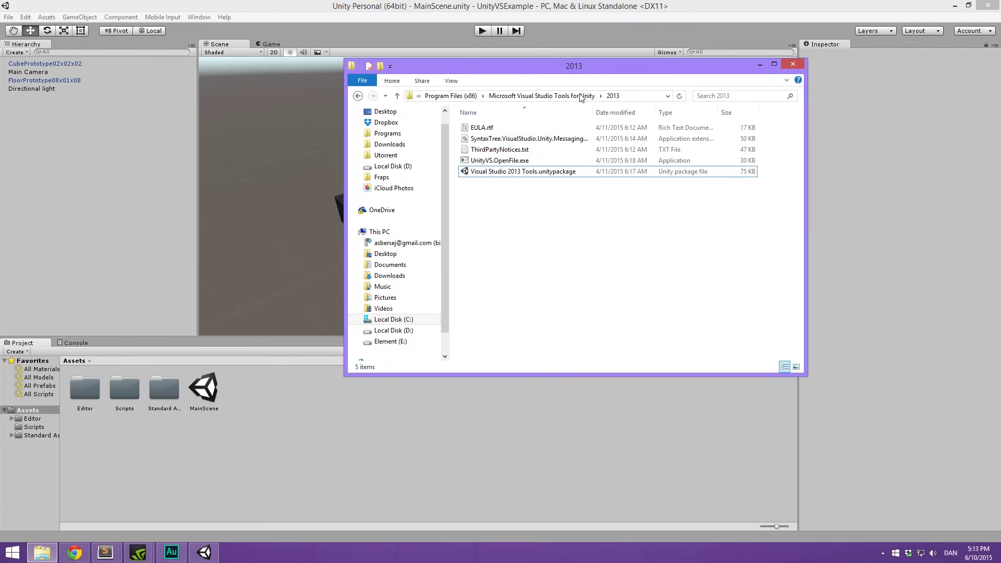
Import all files of Visual Studio 2013 Tools.unitypackage from the 2013 folder into the Unity project.
{"action": "left_click_drag", "start_coordinate": [589, 66], "coordinate": [584, 136]}
{"action": "left_click", "coordinate": [536, 248]}
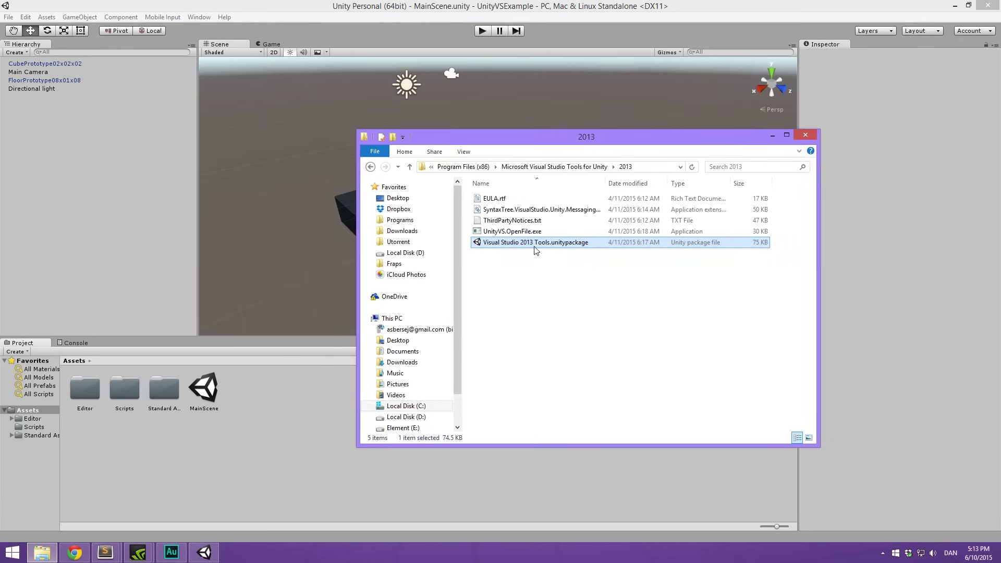
{"action": "double_click", "coordinate": [555, 249]}
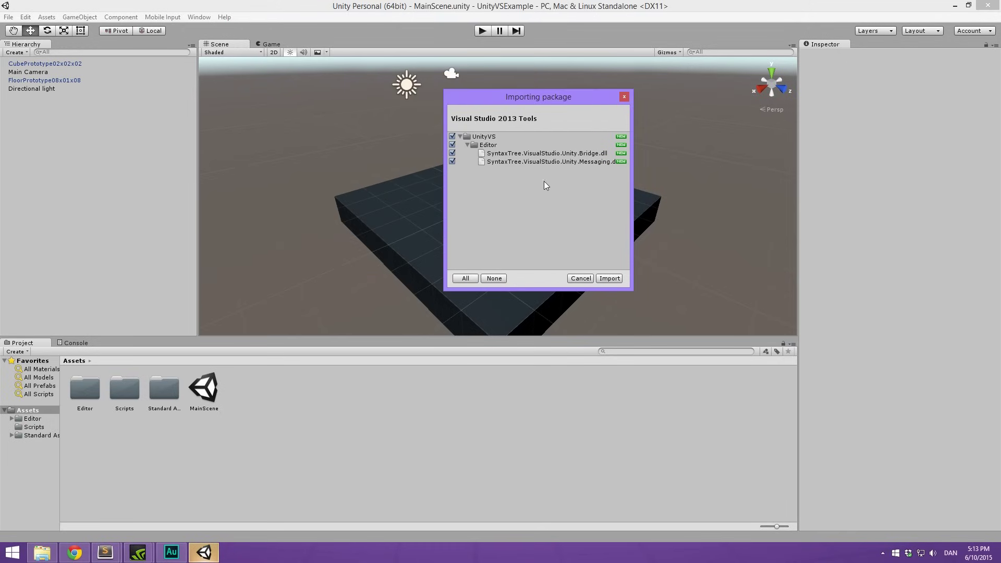
{"action": "left_click", "coordinate": [608, 278]}
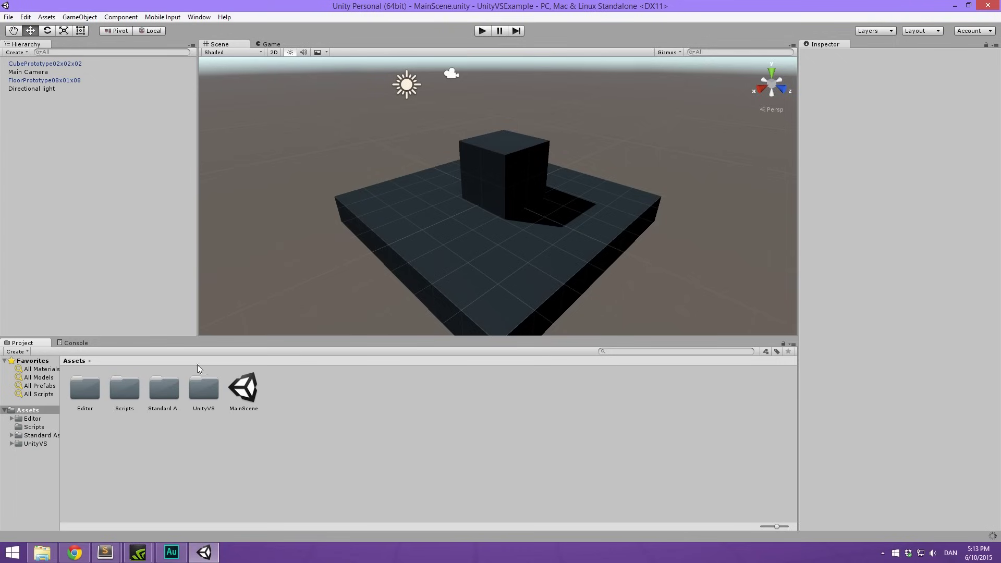
Examine the Console message from Visual Studio Tools and look over the commands the imported package adds to Unity.
{"action": "left_click", "coordinate": [73, 343]}
{"action": "left_click", "coordinate": [107, 361]}
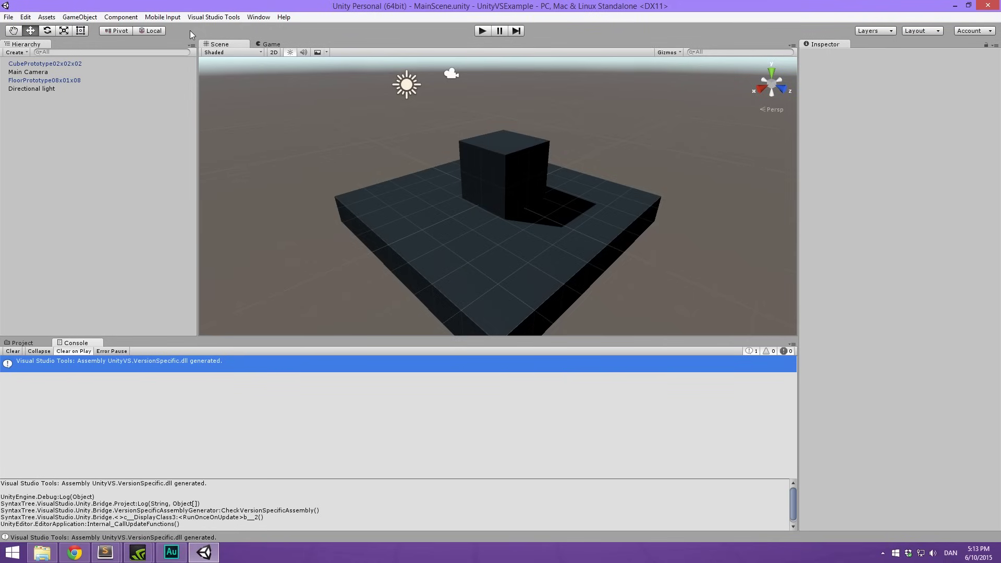
{"action": "left_click", "coordinate": [216, 18]}
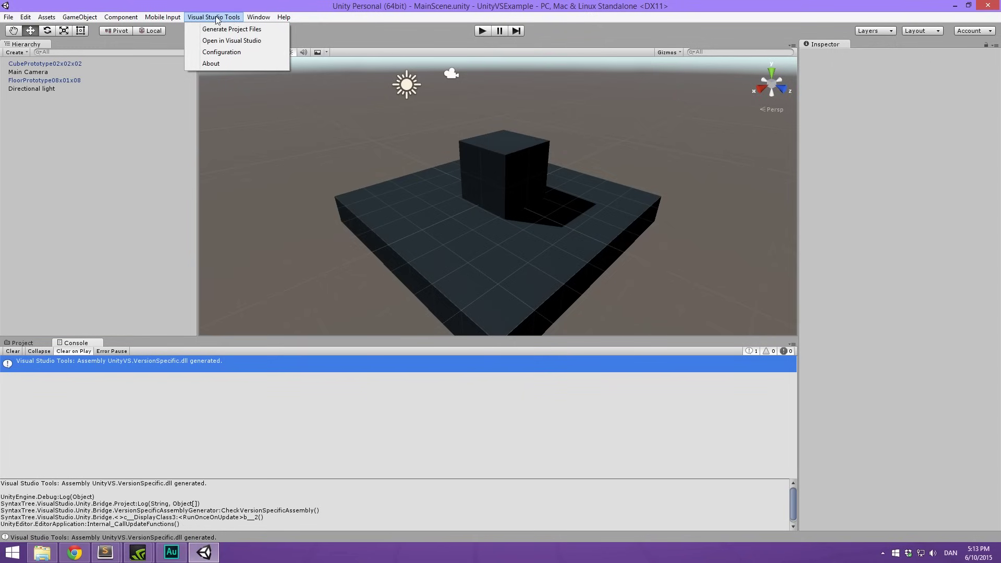
{"action": "left_click", "coordinate": [214, 17]}
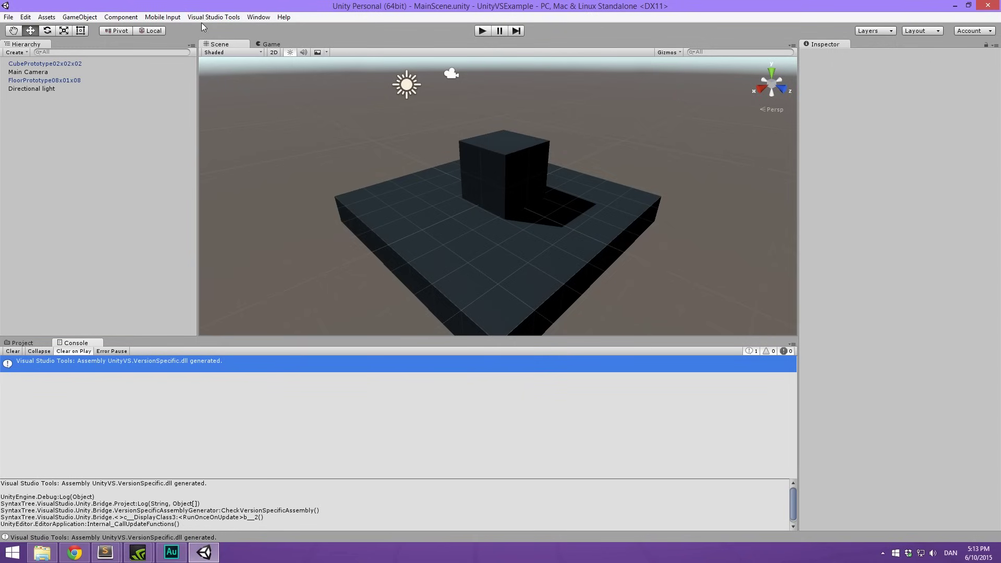
{"action": "left_click", "coordinate": [163, 17]}
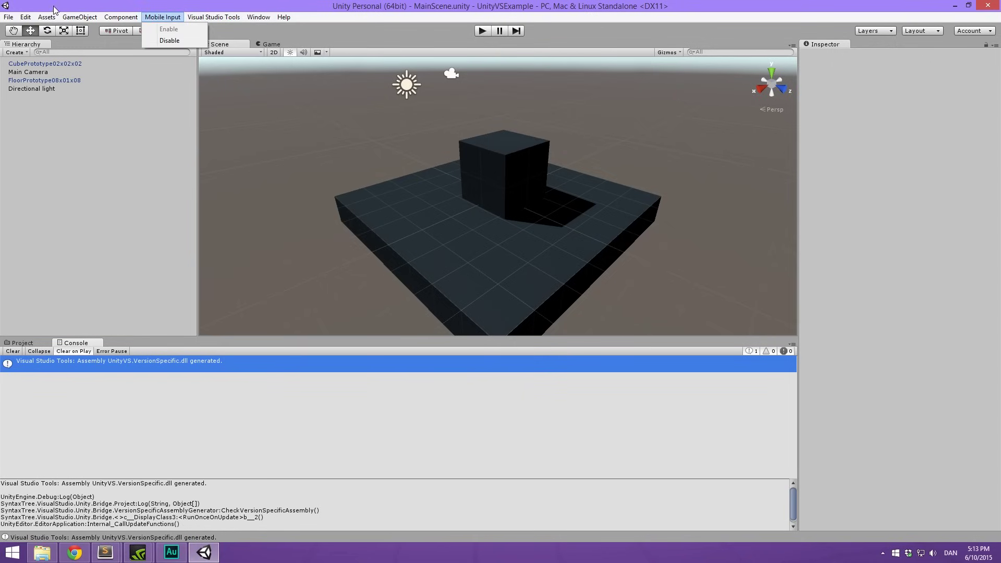
Generate the Visual Studio project files for the Unity project and clear the Console.
{"action": "left_click", "coordinate": [186, 18]}
{"action": "left_click", "coordinate": [211, 18]}
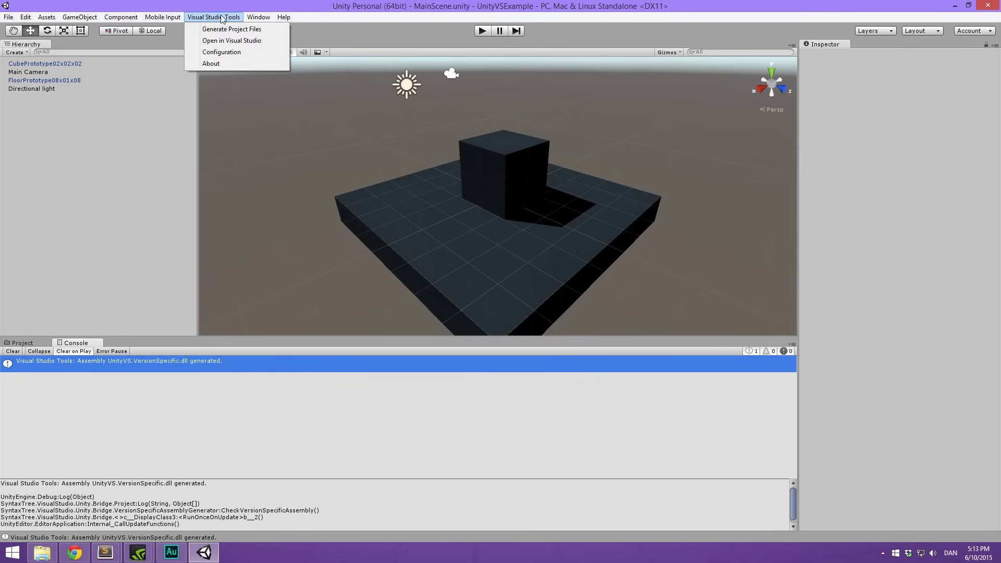
{"action": "left_click", "coordinate": [227, 30]}
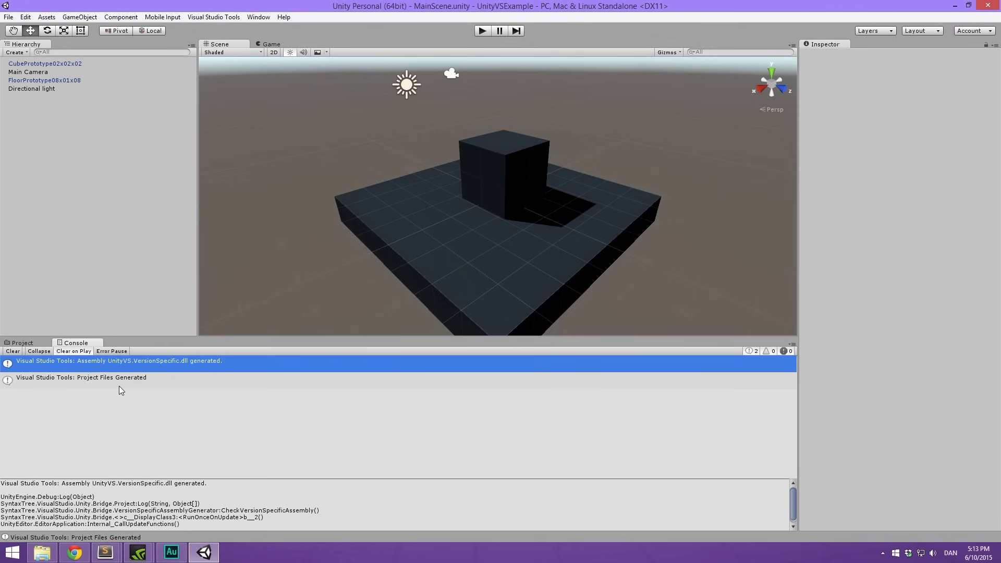
{"action": "left_click", "coordinate": [16, 354]}
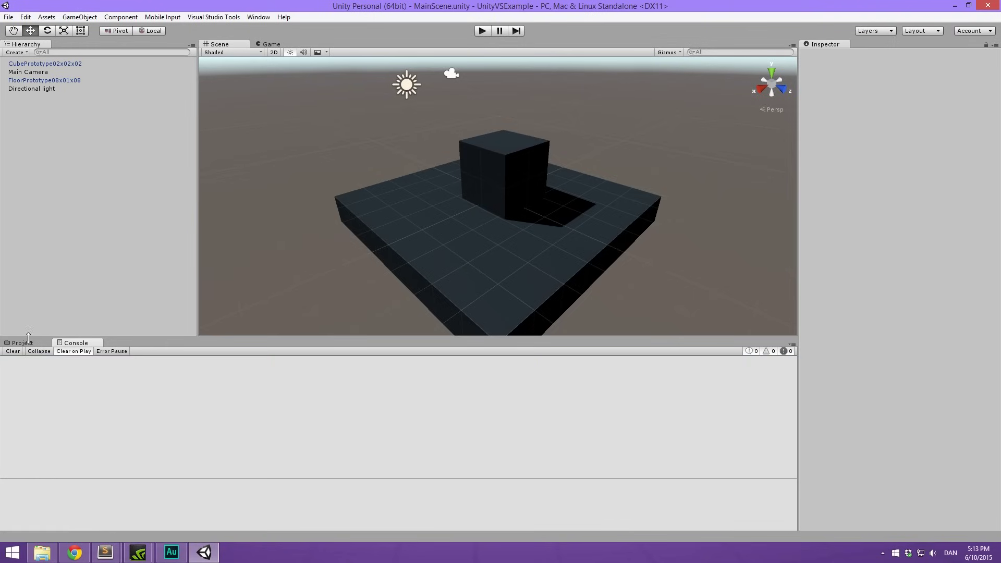
Check the External Script Editor setting in Unity's External Tools preferences.
{"action": "left_click", "coordinate": [27, 343]}
{"action": "left_click", "coordinate": [26, 17]}
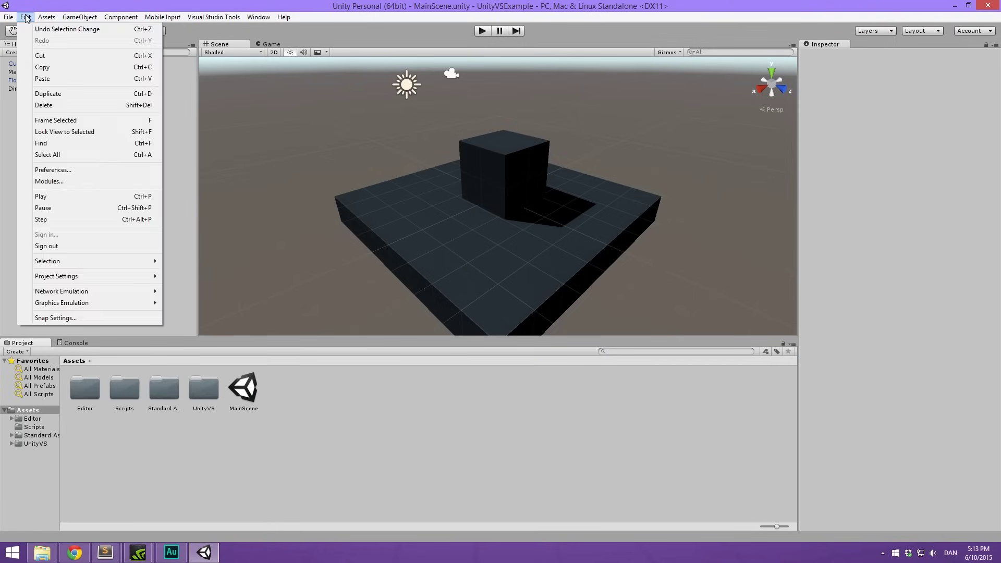
{"action": "left_click", "coordinate": [39, 170]}
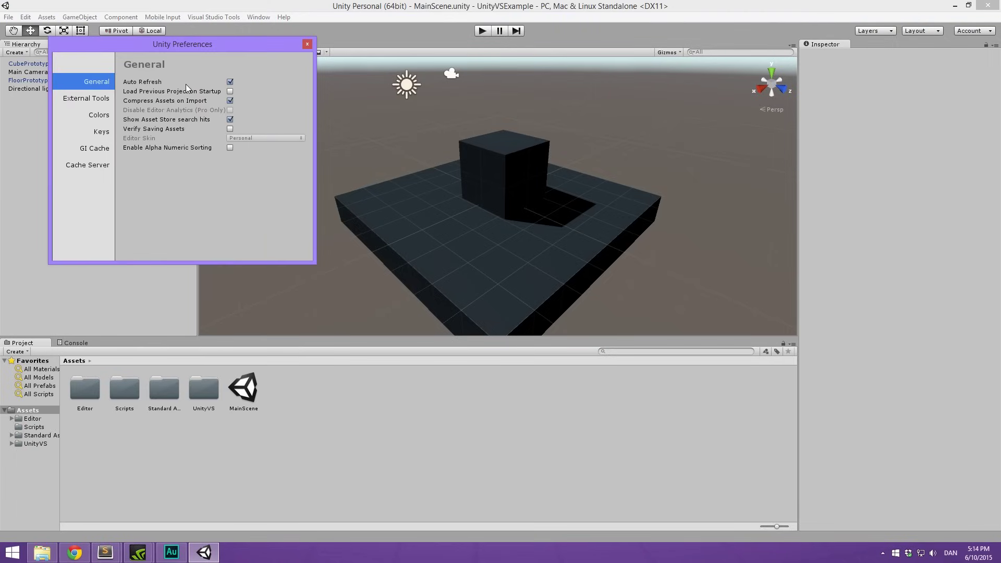
{"action": "left_click", "coordinate": [62, 98]}
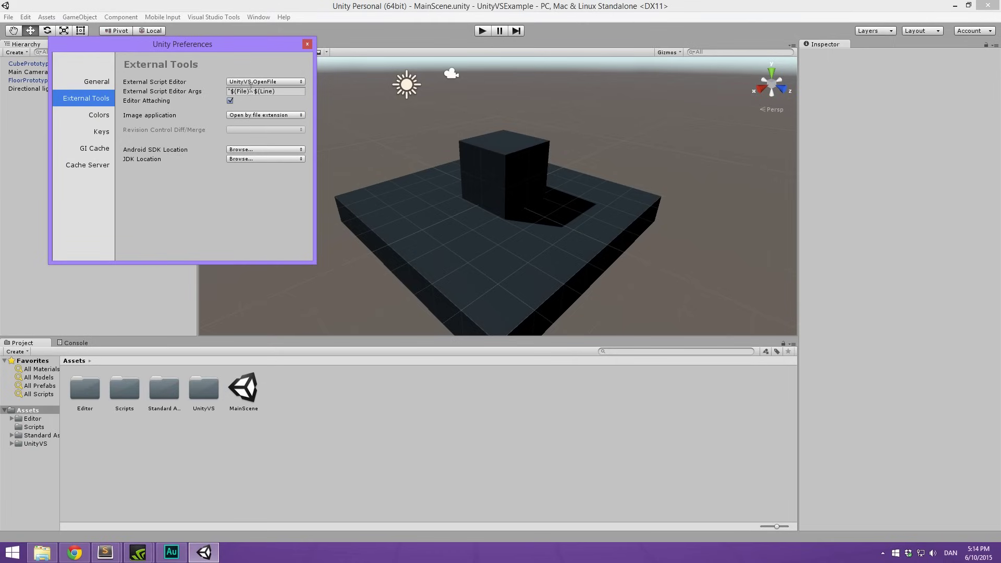
{"action": "left_click", "coordinate": [307, 44]}
Open the Unity project in Visual Studio through Visual Studio Tools.
{"action": "left_click", "coordinate": [114, 175]}
{"action": "left_click", "coordinate": [212, 19]}
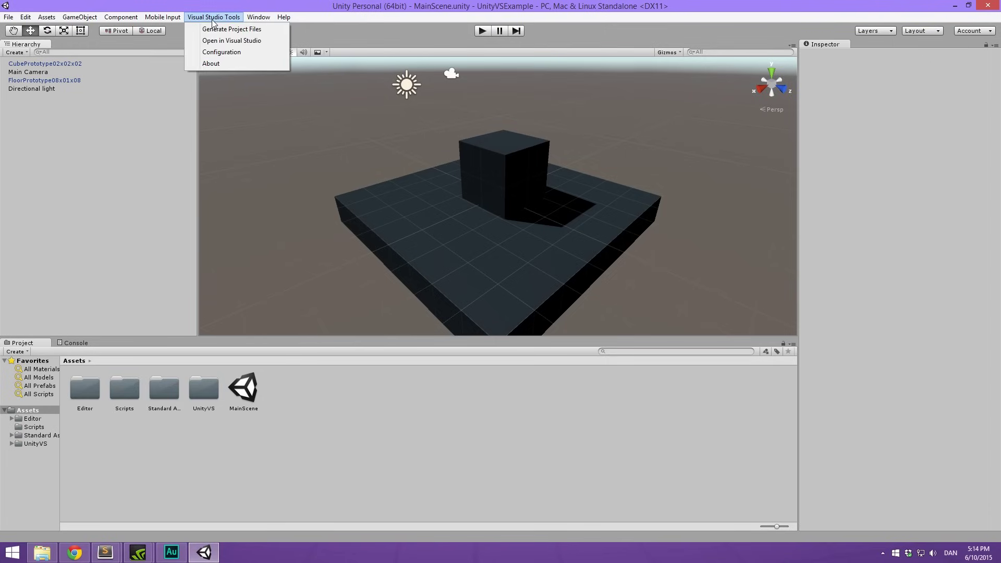
{"action": "left_click", "coordinate": [231, 41]}
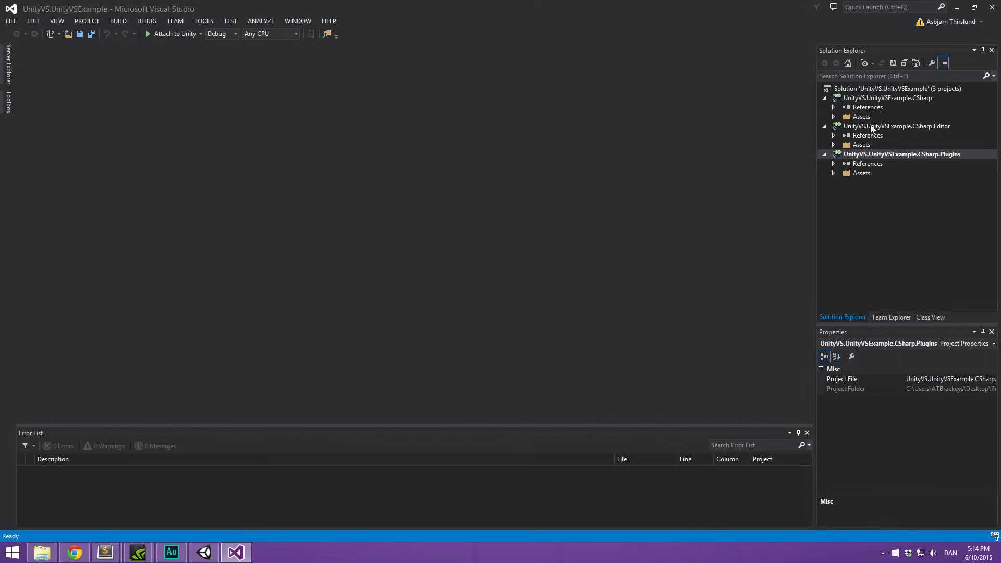
Look over the CSharp, CSharp.Editor and CSharp.Plugins projects of the UnityVS.UnityVSExample solution.
{"action": "left_click", "coordinate": [871, 126]}
{"action": "left_click", "coordinate": [868, 108]}
{"action": "left_click", "coordinate": [897, 98]}
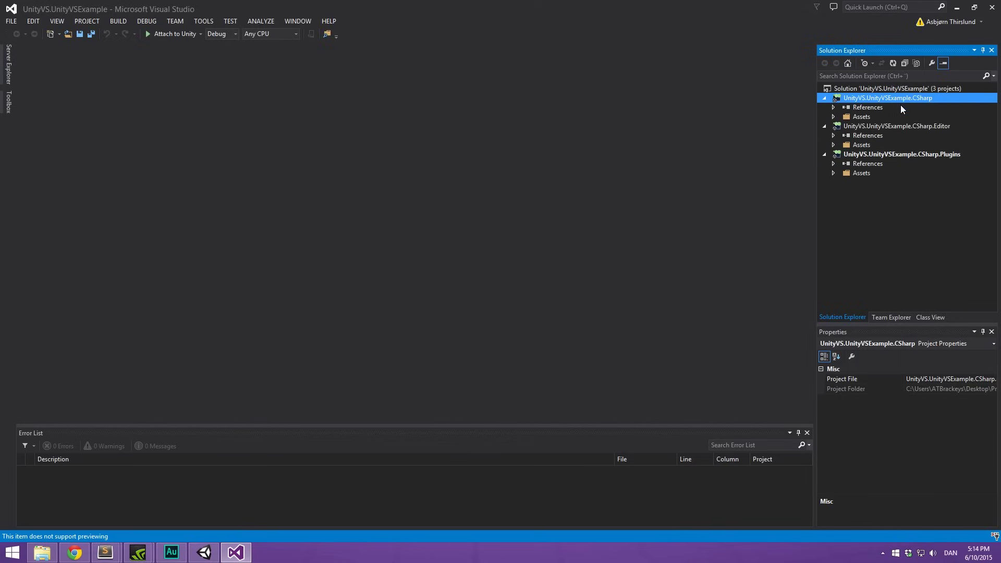
{"action": "left_click", "coordinate": [915, 125]}
{"action": "left_click", "coordinate": [886, 155]}
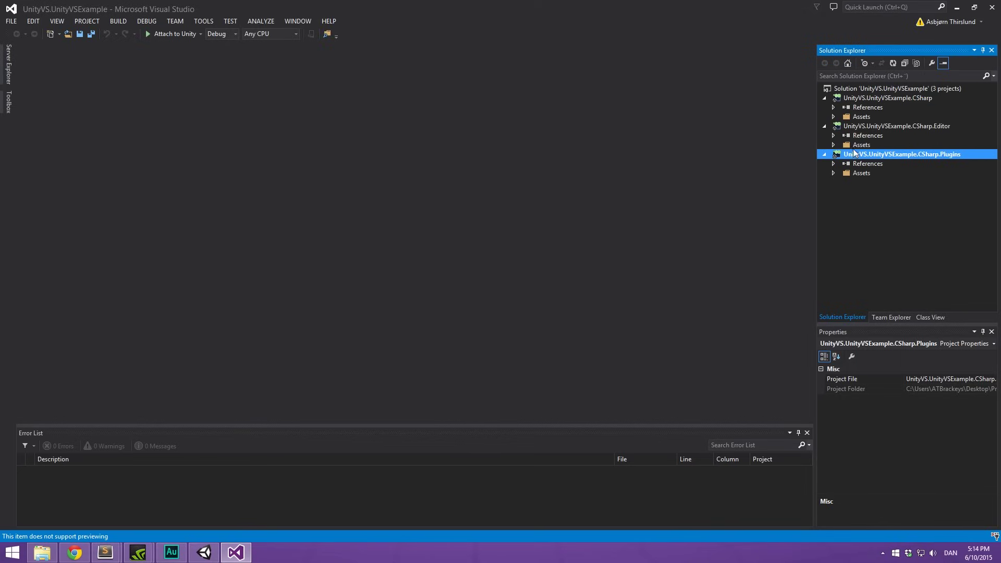
{"action": "left_click", "coordinate": [903, 98]}
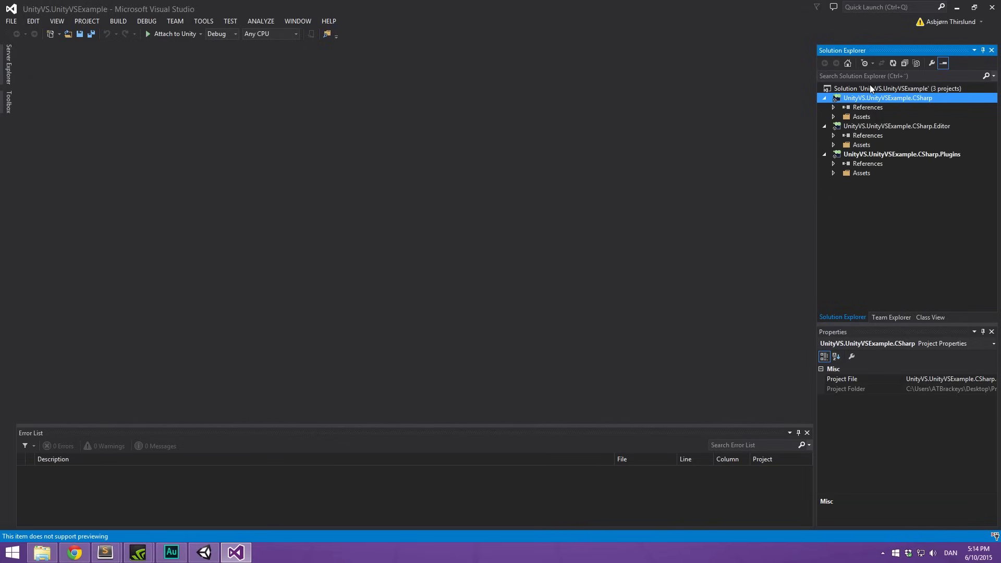
{"action": "left_click", "coordinate": [868, 126]}
{"action": "left_click", "coordinate": [871, 100]}
{"action": "left_click", "coordinate": [861, 124]}
Collapse the Editor and Plugins projects and open DragRigidbody.cs from Assets/Scripts of the CSharp project.
{"action": "left_click", "coordinate": [824, 126]}
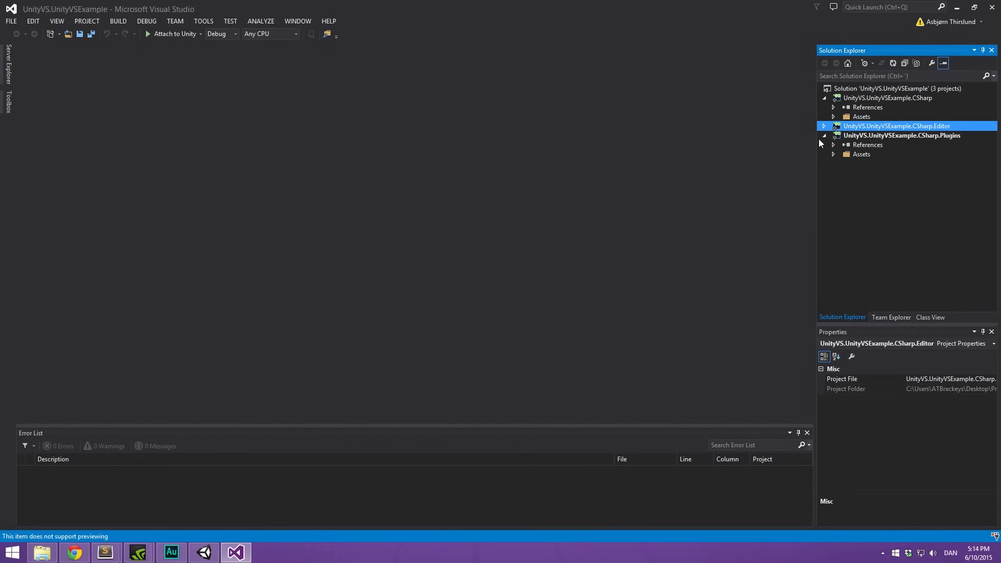
{"action": "left_click", "coordinate": [823, 136]}
{"action": "left_click", "coordinate": [849, 115]}
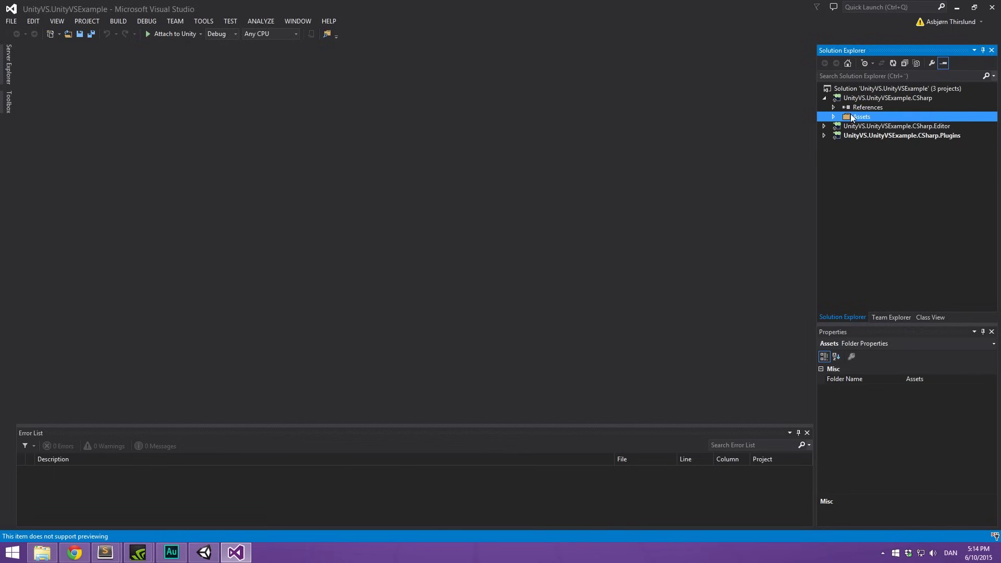
{"action": "left_click", "coordinate": [833, 117]}
{"action": "left_click", "coordinate": [876, 127]}
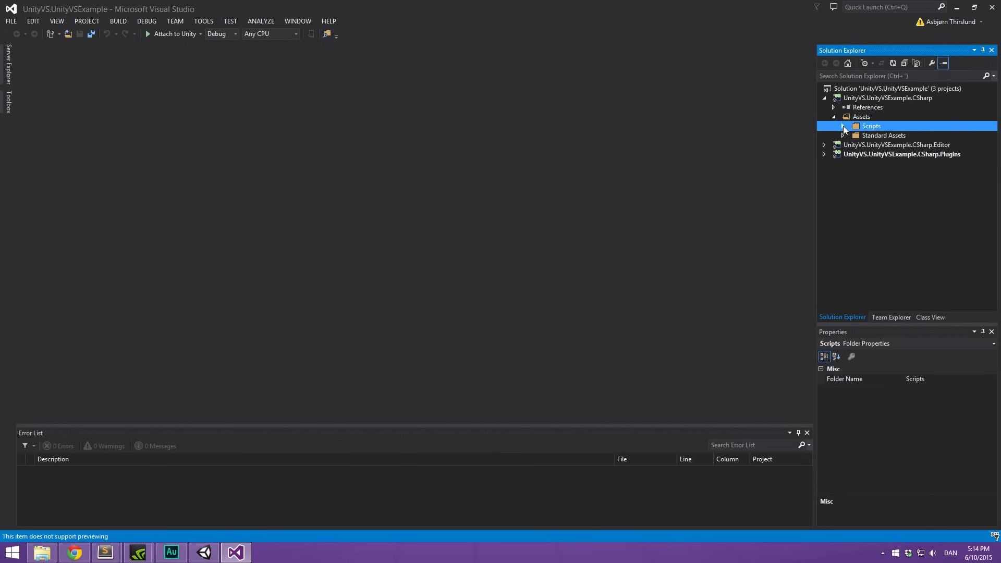
{"action": "left_click", "coordinate": [844, 127]}
{"action": "left_click", "coordinate": [888, 137]}
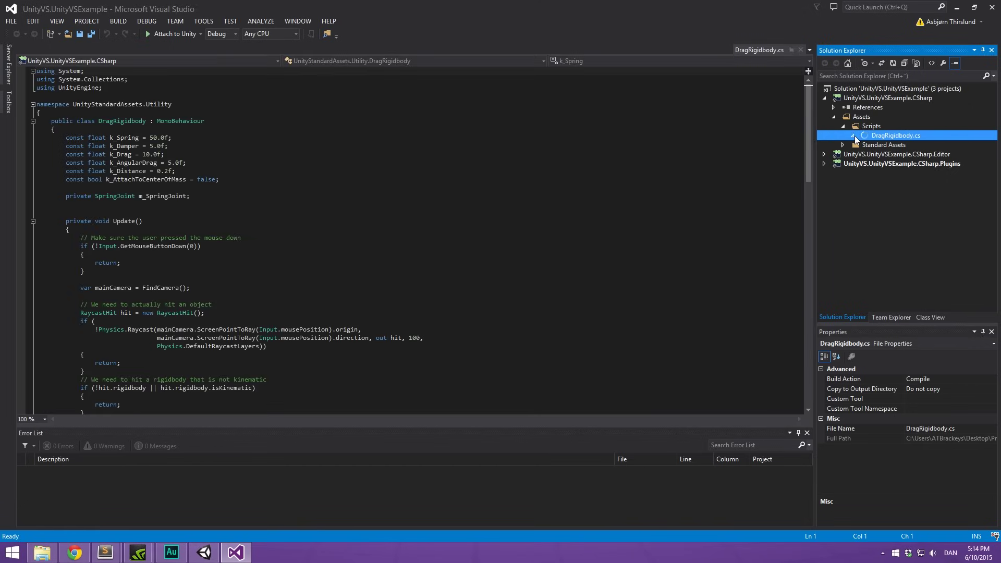
Examine the members of the DragRigidbody class in the solution tree and collapse the file's entry again.
{"action": "left_click", "coordinate": [853, 136]}
{"action": "left_click", "coordinate": [861, 144]}
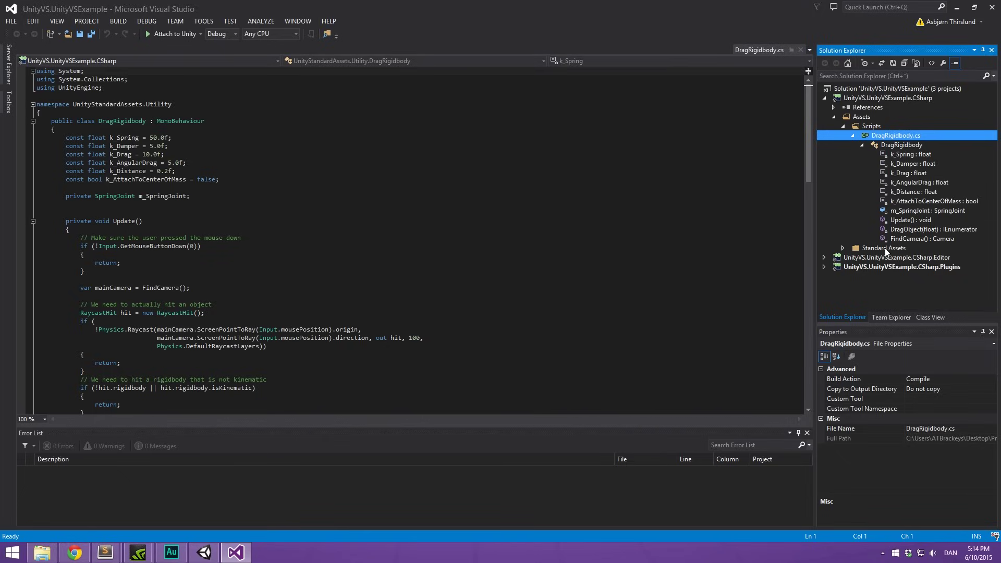
{"action": "left_click", "coordinate": [862, 144]}
{"action": "left_click", "coordinate": [853, 135]}
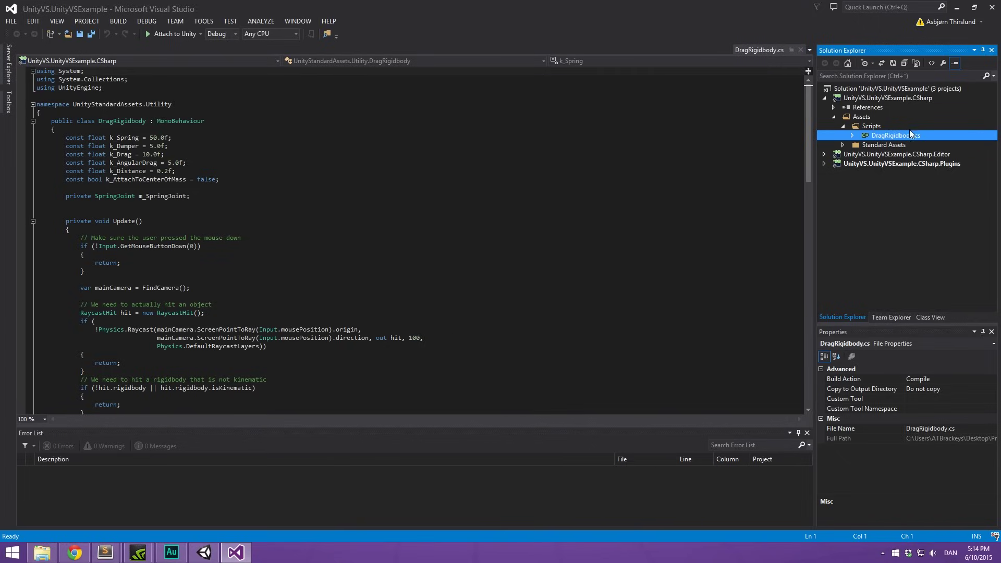
Try code completion by entering transform.pos on a new line inside the GetMouseButtonDown check of Update().
{"action": "left_click", "coordinate": [102, 119]}
{"action": "scroll", "coordinate": [190, 171], "scroll_direction": "up", "scroll_amount": 3}
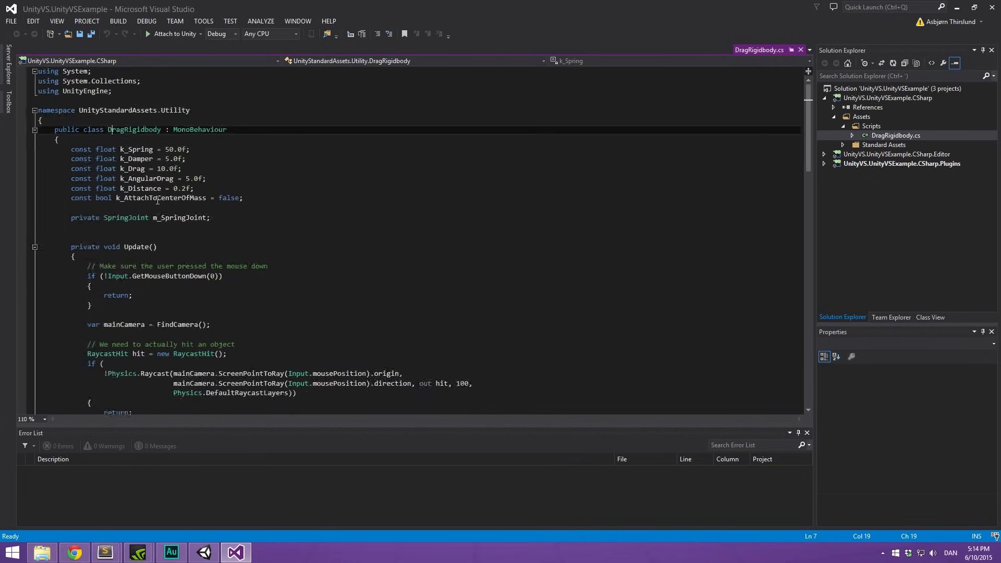
{"action": "scroll", "coordinate": [190, 171], "scroll_direction": "down", "scroll_amount": 3}
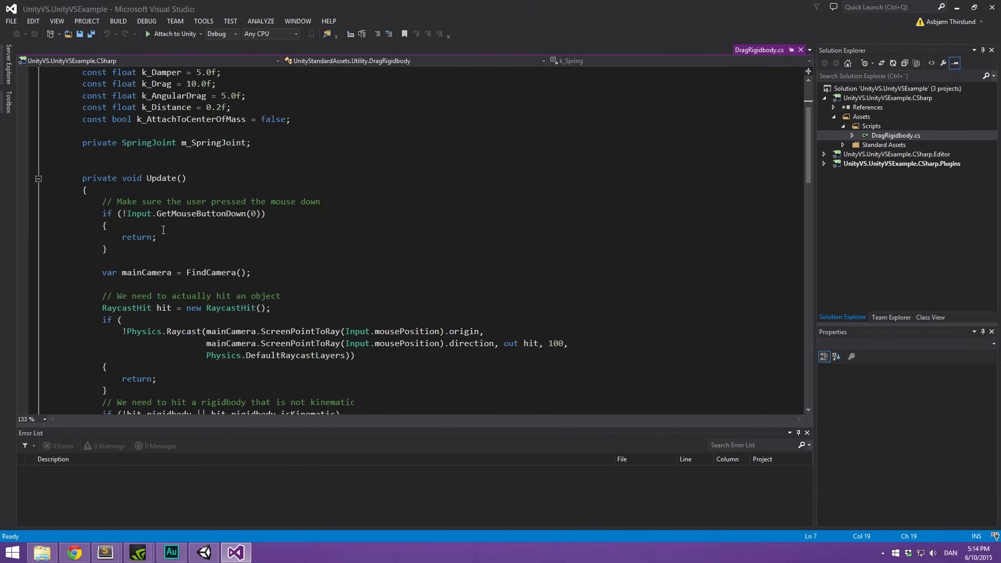
{"action": "scroll", "coordinate": [160, 237], "scroll_direction": "up", "scroll_amount": 1}
{"action": "left_click", "coordinate": [162, 243]}
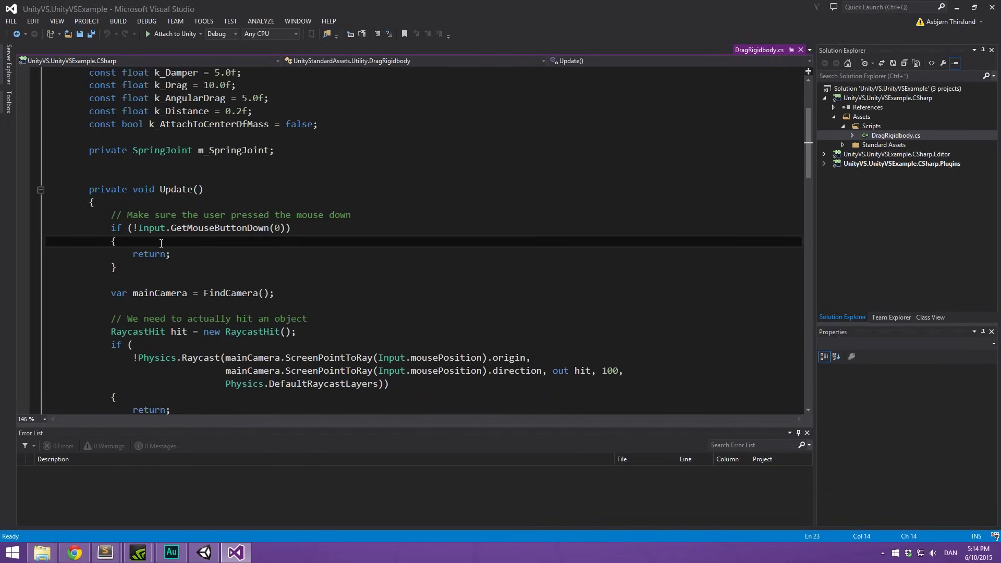
{"action": "key", "text": "Return"}
{"action": "type", "text": "transform"}
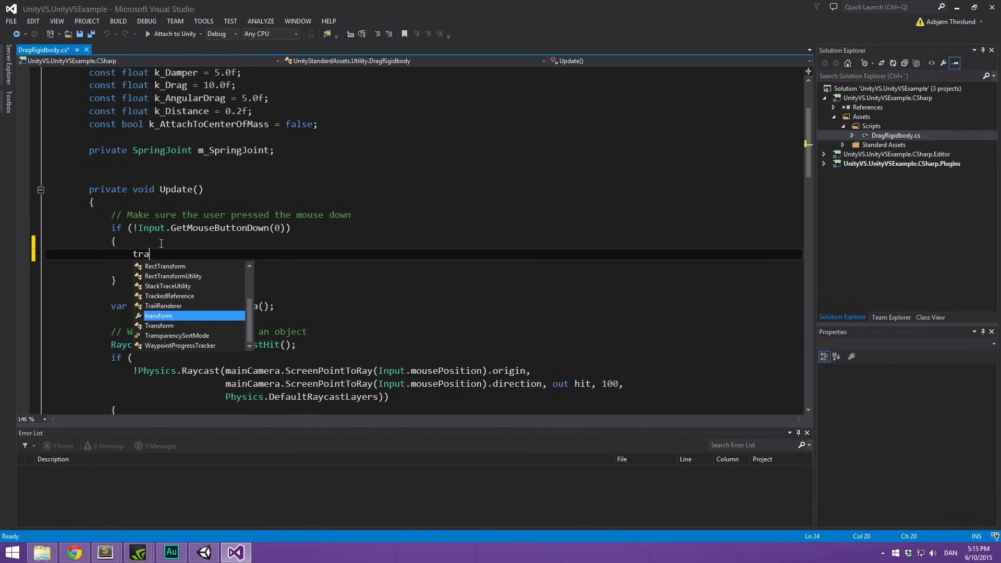
{"action": "key", "text": "Escape"}
{"action": "type", "text": "."}
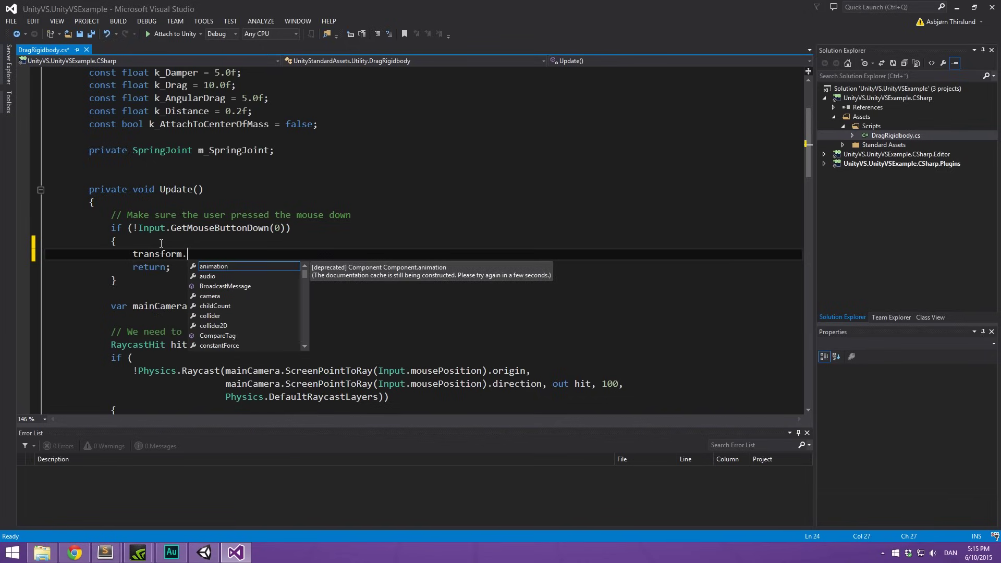
{"action": "type", "text": "positio"}
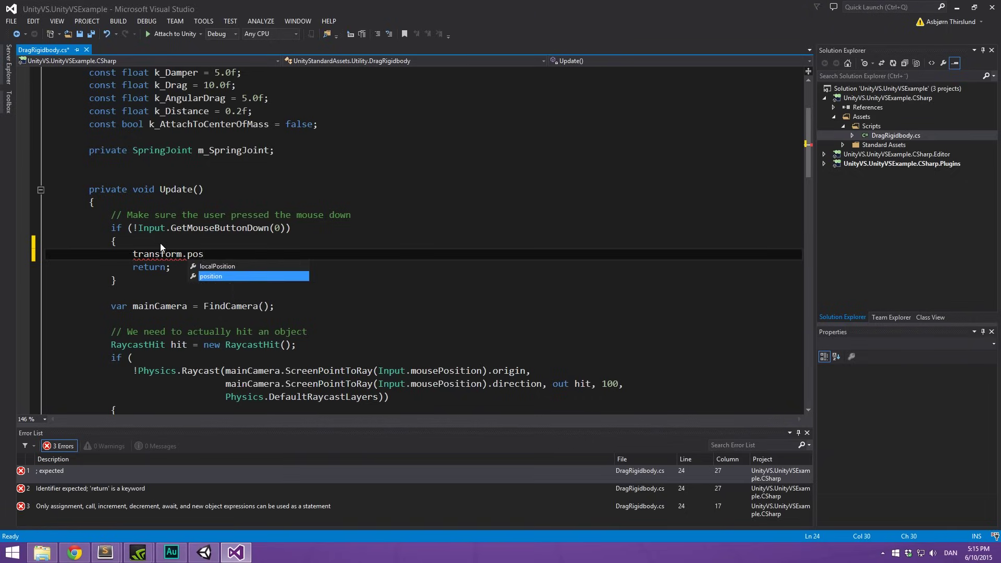
Delete the transform.pos test line from the GetMouseButtonDown check.
{"action": "key", "text": "BackSpace"}
{"action": "key", "text": "BackSpace"}
{"action": "key", "text": "BackSpace"}
{"action": "key", "text": "BackSpace"}
{"action": "key", "text": "BackSpace"}
{"action": "key", "text": "BackSpace"}
{"action": "key", "text": "BackSpace"}
{"action": "key", "text": "BackSpace"}
{"action": "key", "text": "BackSpace"}
{"action": "key", "text": "BackSpace"}
{"action": "key", "text": "BackSpace"}
{"action": "key", "text": "BackSpace"}
{"action": "key", "text": "BackSpace"}
{"action": "key", "text": "BackSpace"}
{"action": "key", "text": "BackSpace"}
{"action": "key", "text": "BackSpace"}
{"action": "key", "text": "BackSpace"}
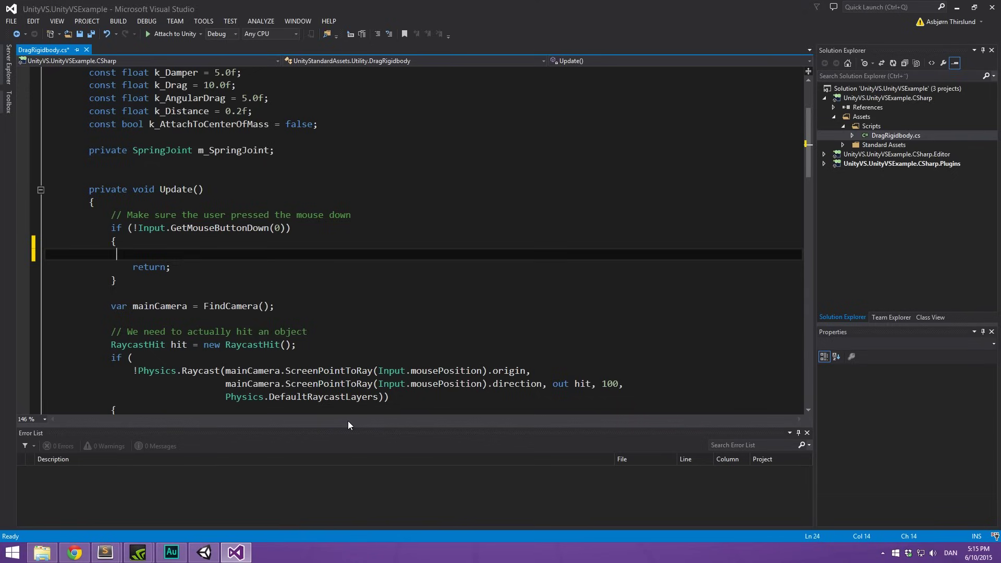
{"action": "key", "text": "BackSpace"}
{"action": "key", "text": "BackSpace"}
{"action": "key", "text": "BackSpace"}
Look over the constants at the beginning of the DragRigidbody class and inspect the type tooltip near k_Damper.
{"action": "left_click", "coordinate": [298, 219]}
{"action": "scroll", "coordinate": [285, 221], "scroll_direction": "up", "scroll_amount": 3}
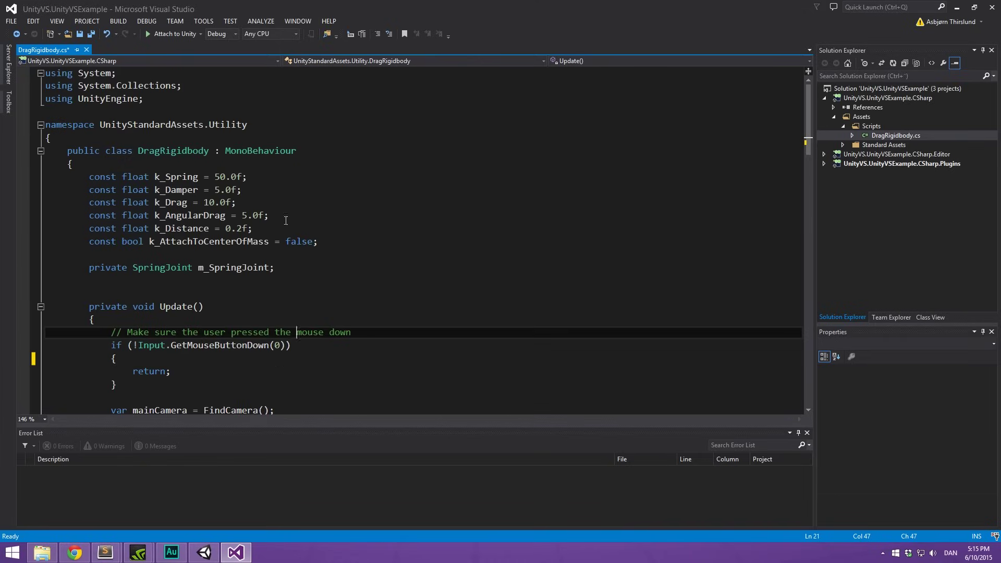
{"action": "left_click", "coordinate": [196, 195]}
{"action": "scroll", "coordinate": [443, 172], "scroll_direction": "down", "scroll_amount": 1, "text": "ctrl"}
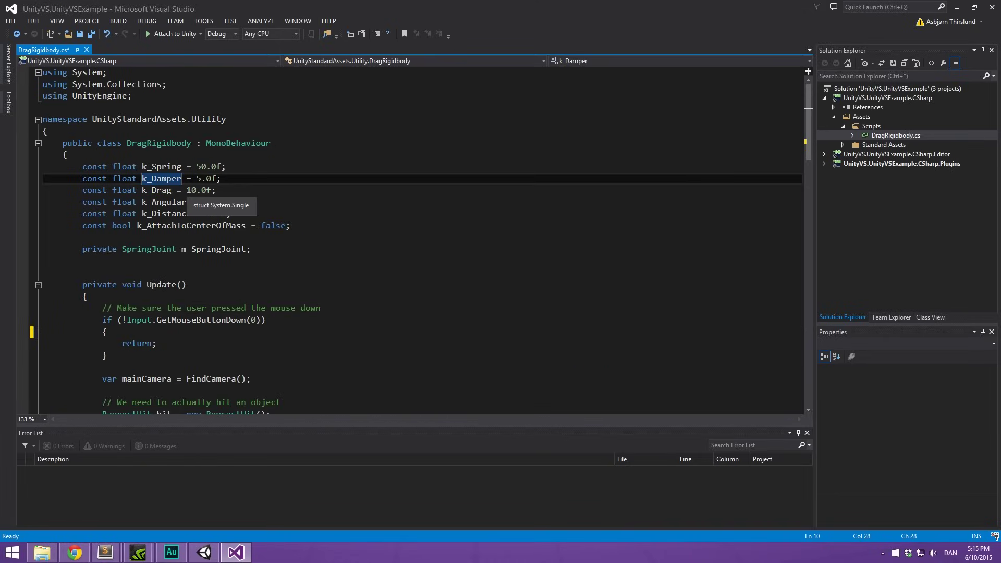
{"action": "left_click", "coordinate": [369, 331]}
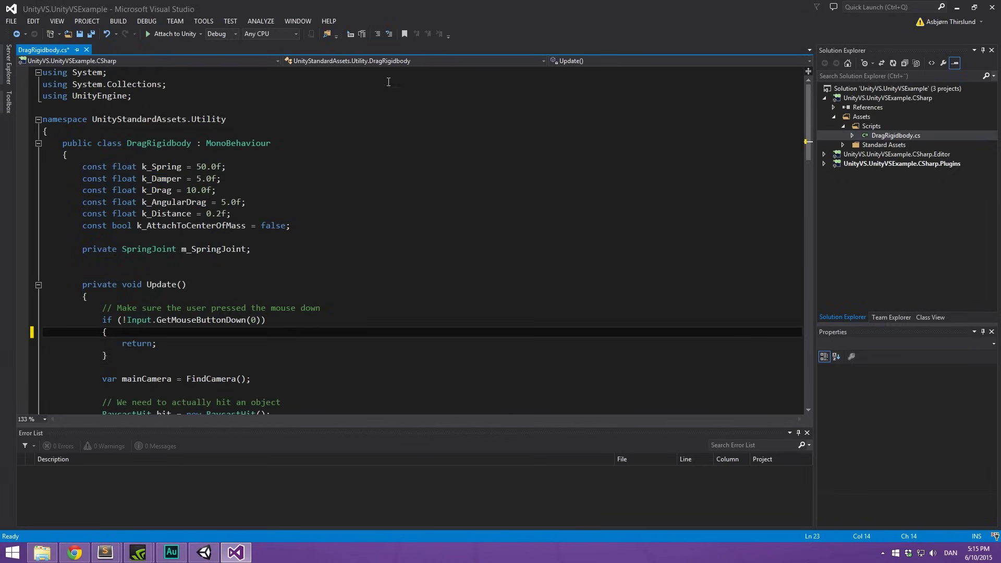
Close DragRigidbody.cs in Visual Studio without saving its changes.
{"action": "left_click", "coordinate": [957, 8]}
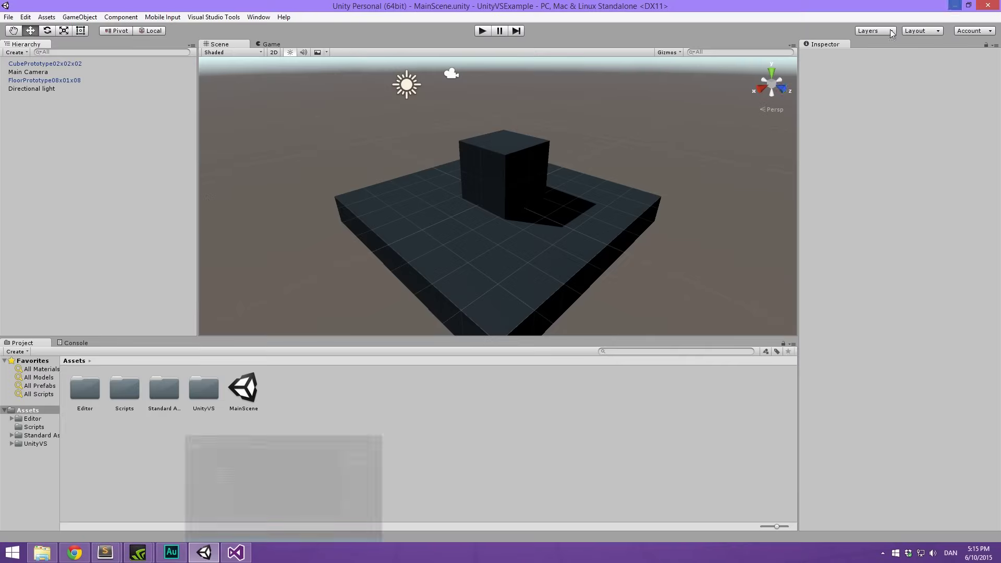
{"action": "left_click", "coordinate": [235, 552]}
{"action": "left_click", "coordinate": [87, 49]}
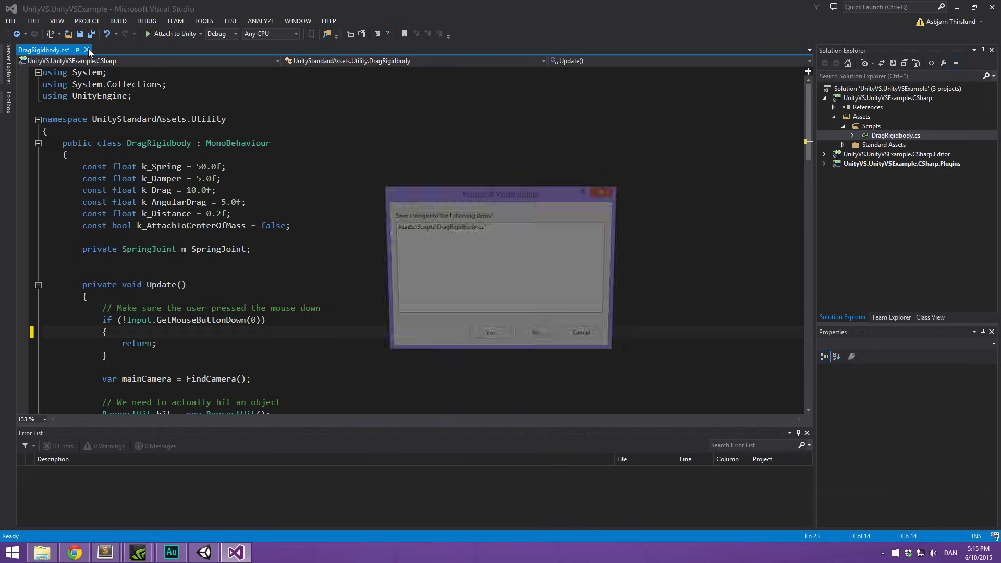
{"action": "left_click", "coordinate": [538, 338]}
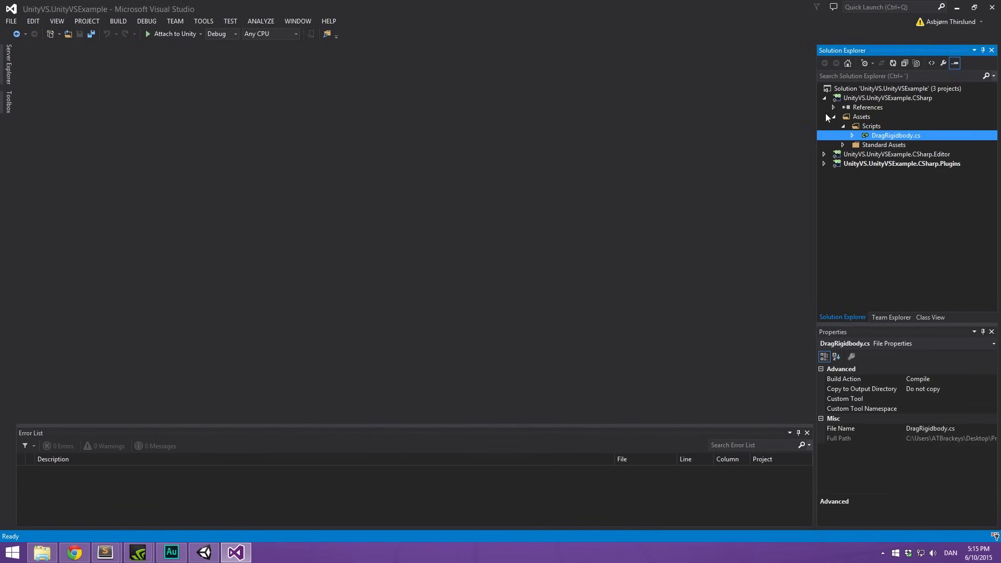
Switch to Unity and open the script of CubePrototype02x02x02's Drag Rigidbody component in Visual Studio.
{"action": "left_click", "coordinate": [956, 7]}
{"action": "left_click", "coordinate": [63, 64]}
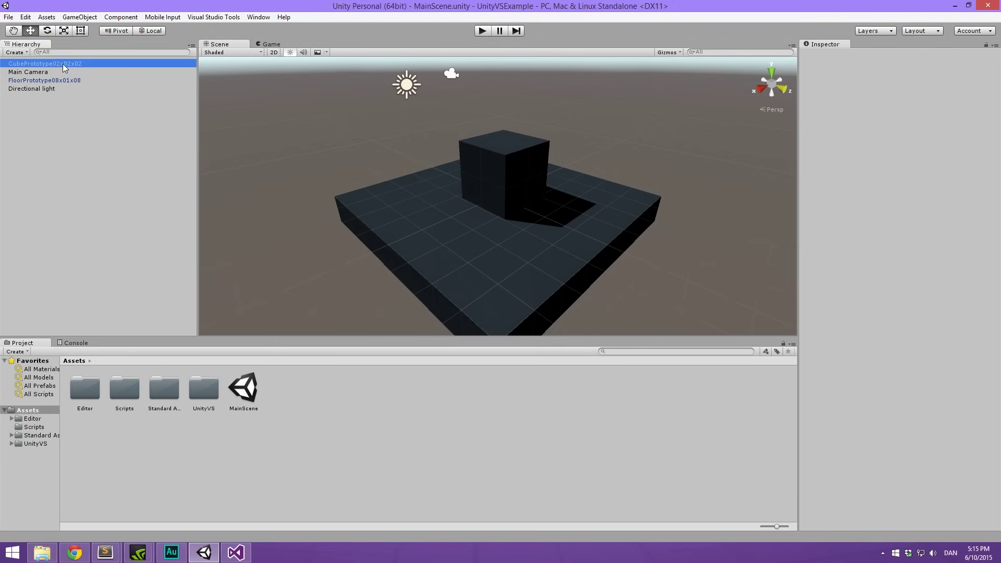
{"action": "left_click", "coordinate": [894, 367]}
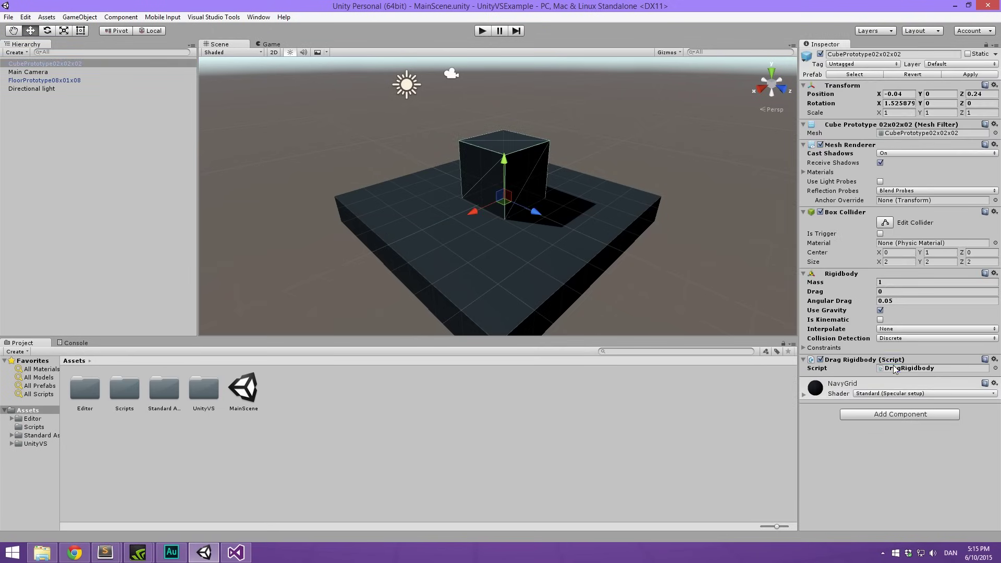
{"action": "double_click", "coordinate": [894, 367]}
Enlarge the code view to 110 % and look over the beginning of DragRigidbody.cs.
{"action": "left_click", "coordinate": [220, 271]}
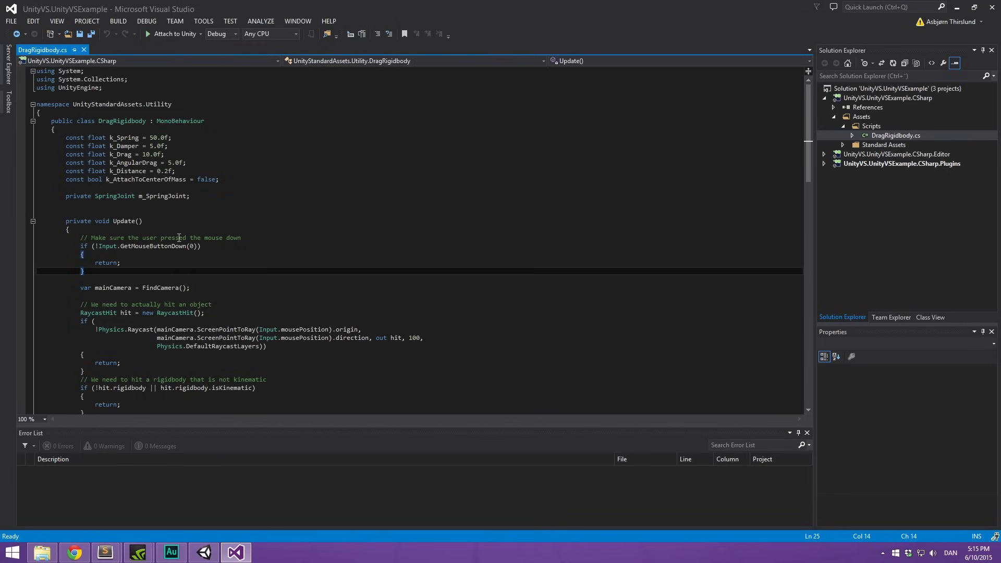
{"action": "scroll", "coordinate": [100, 218], "scroll_direction": "up", "scroll_amount": 2}
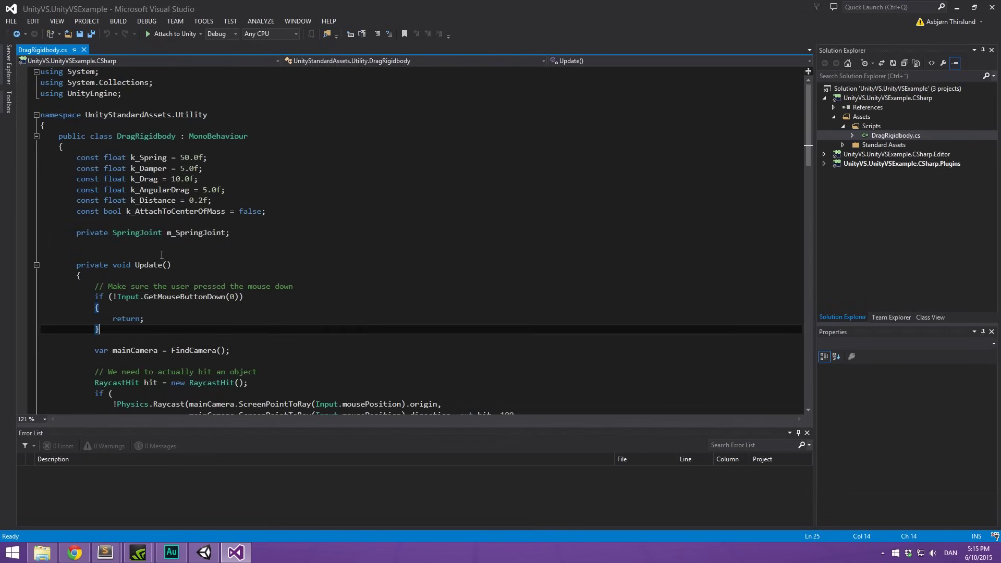
{"action": "scroll", "coordinate": [234, 253], "scroll_direction": "down", "scroll_amount": 1}
{"action": "left_click", "coordinate": [190, 246]}
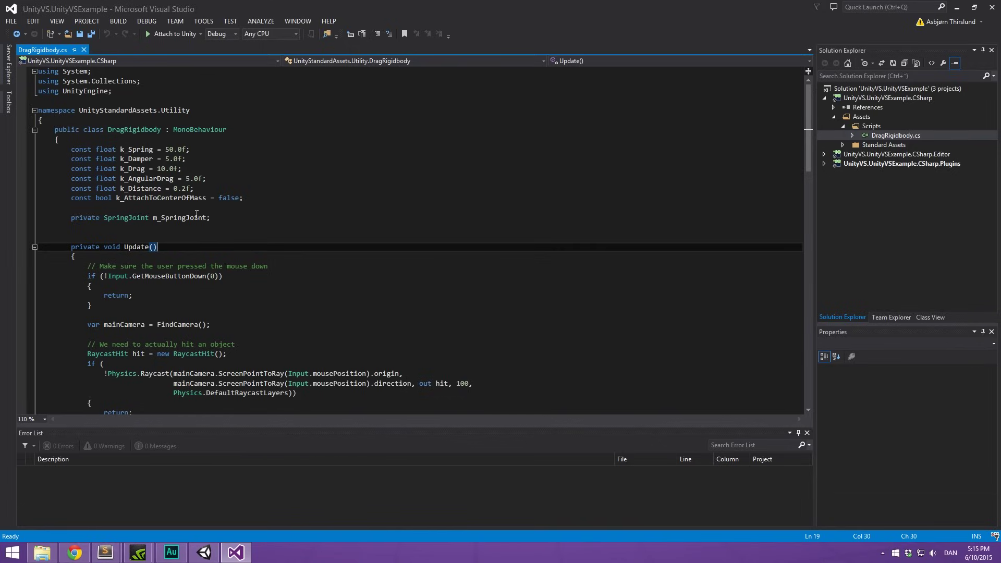
Check the available Attach to Unity debugging options and enlarge the code view of DragRigidbody.cs to 133 %.
{"action": "left_click", "coordinate": [201, 33]}
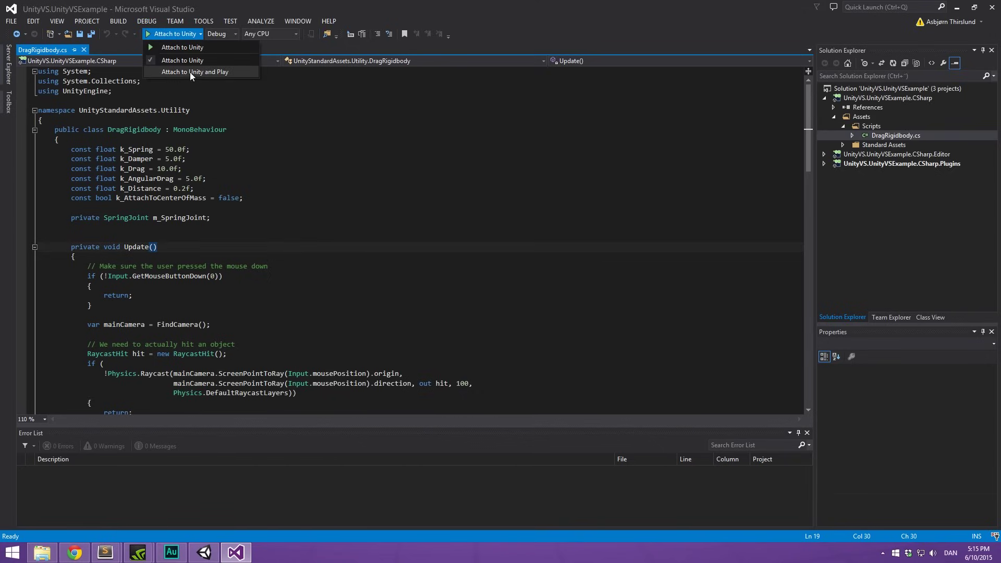
{"action": "left_click", "coordinate": [194, 257]}
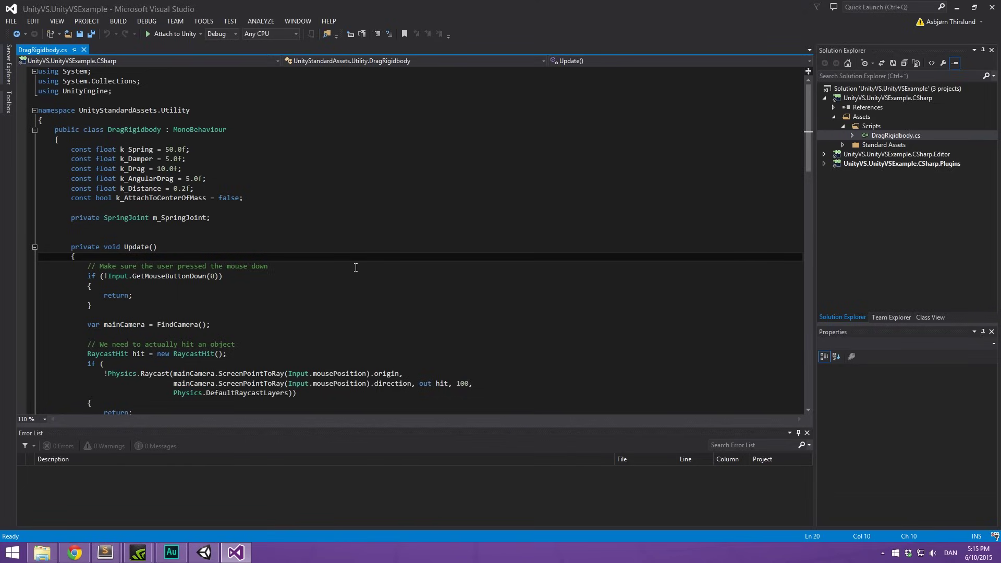
{"action": "left_click", "coordinate": [323, 210]}
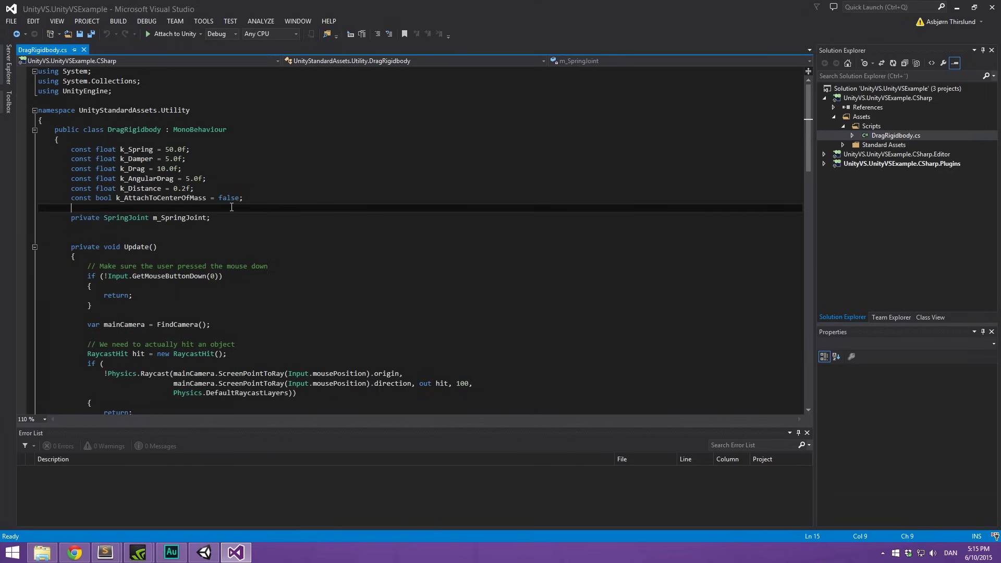
{"action": "scroll", "coordinate": [223, 210], "scroll_direction": "up", "scroll_amount": 2}
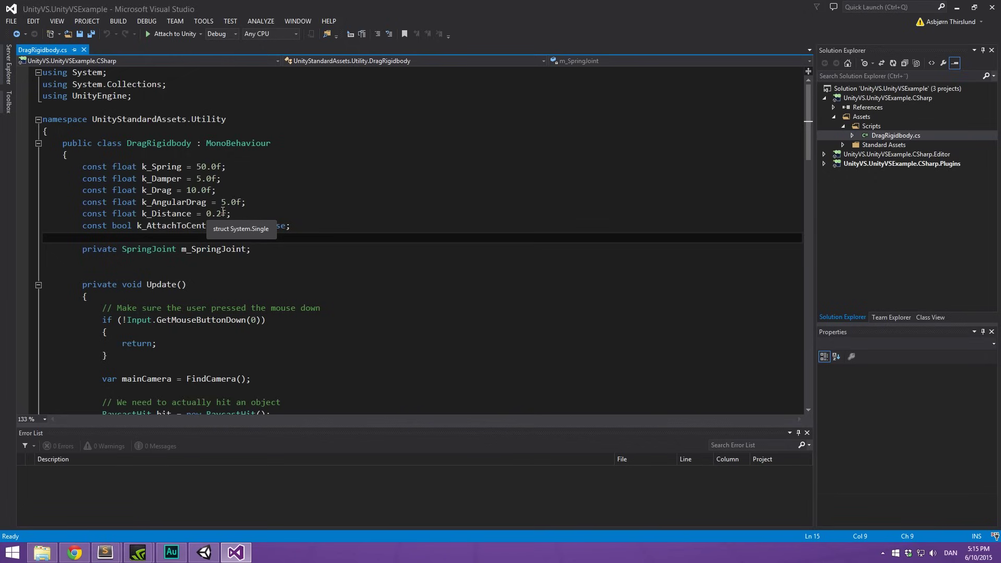
{"action": "left_click", "coordinate": [530, 178]}
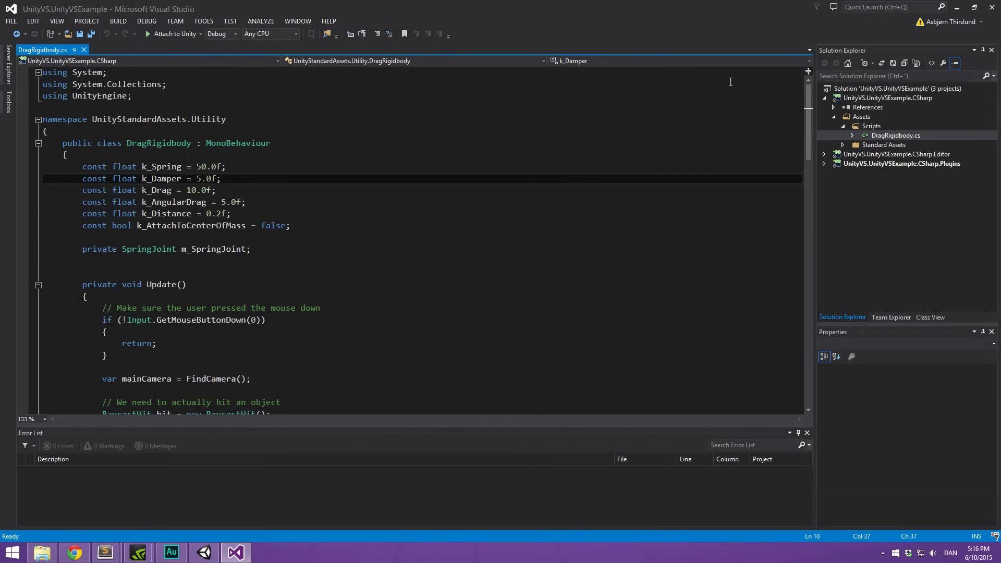
Bring up the "Visual Studio for Unity" notes in Sublime Text, highlight the Strip'em line, and return to Visual Studio.
{"action": "mouse_move", "coordinate": [105, 552]}
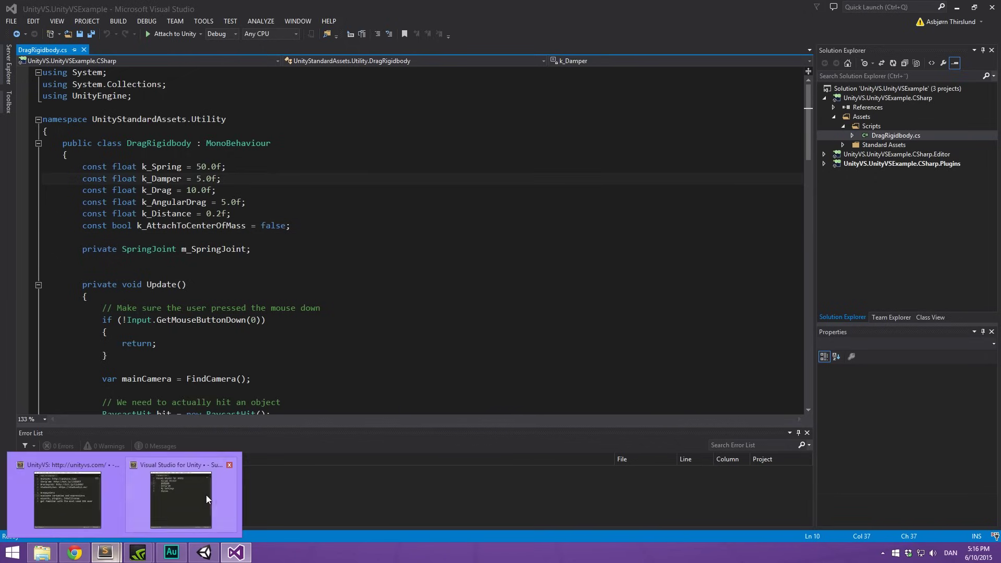
{"action": "left_click", "coordinate": [158, 509]}
{"action": "left_click_drag", "start_coordinate": [722, 123], "coordinate": [669, 126]}
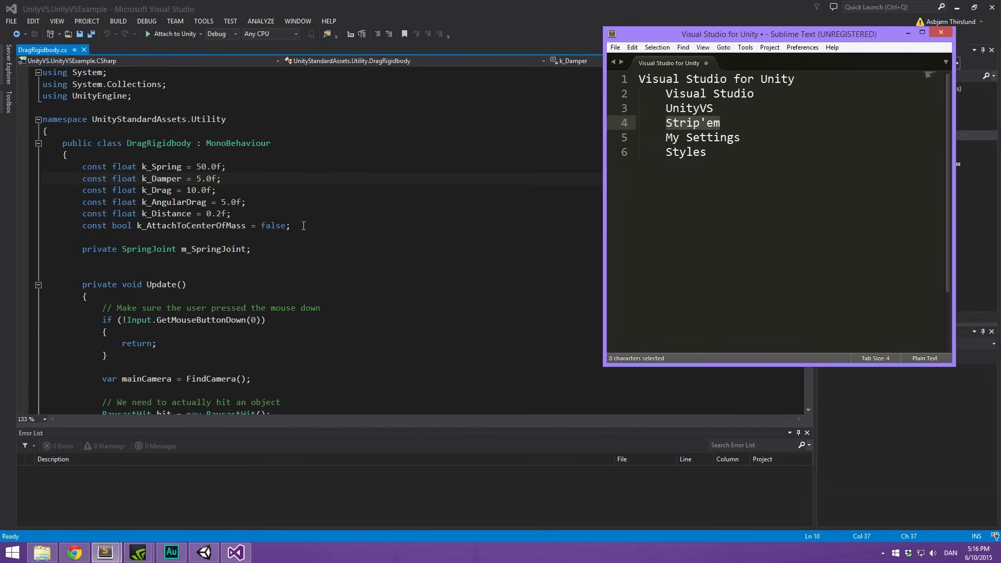
{"action": "left_click", "coordinate": [201, 178]}
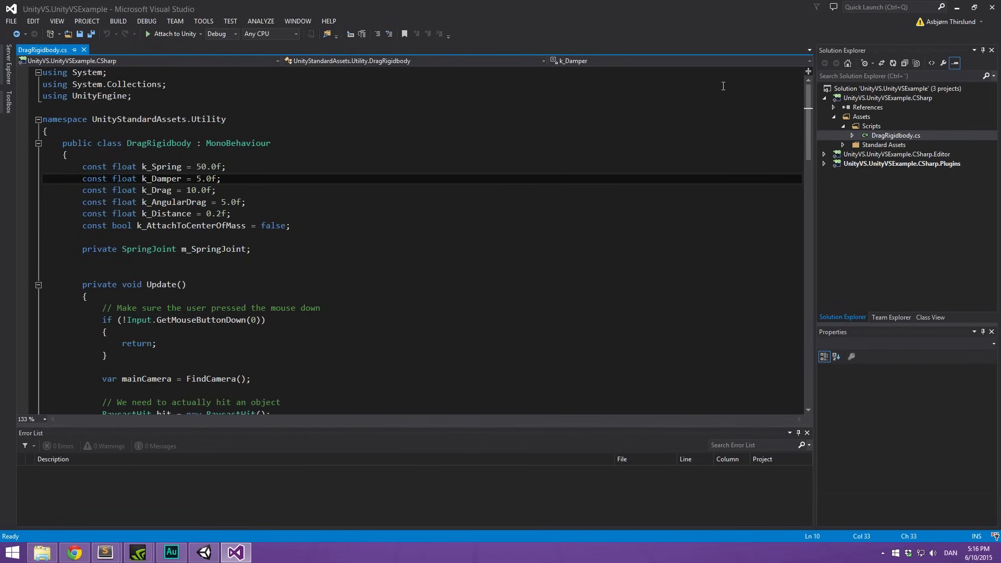
Minimise Visual Studio and the Sublime Text notes and bring up the Strip'em Add-in web page in Chrome.
{"action": "left_click", "coordinate": [957, 7]}
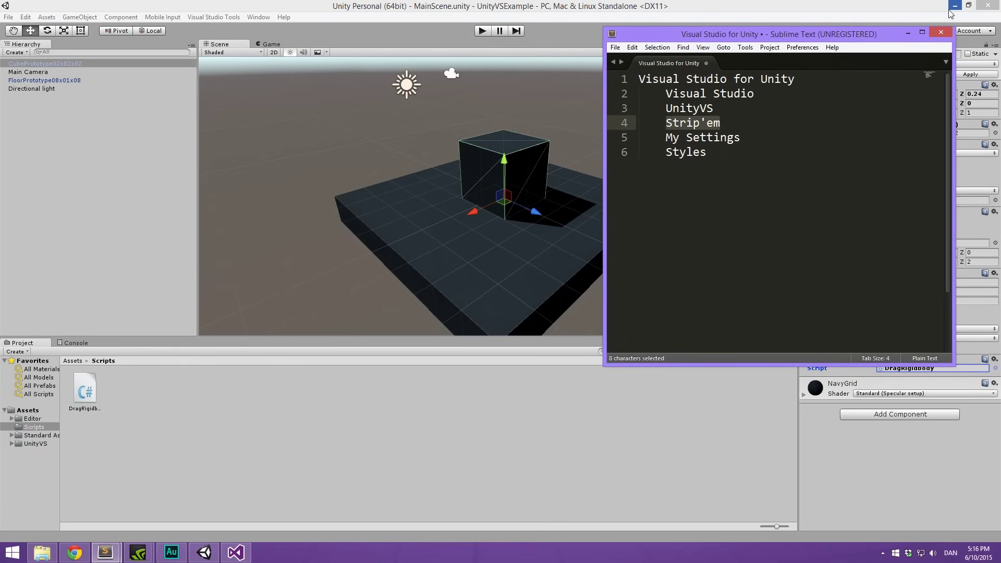
{"action": "left_click", "coordinate": [907, 33]}
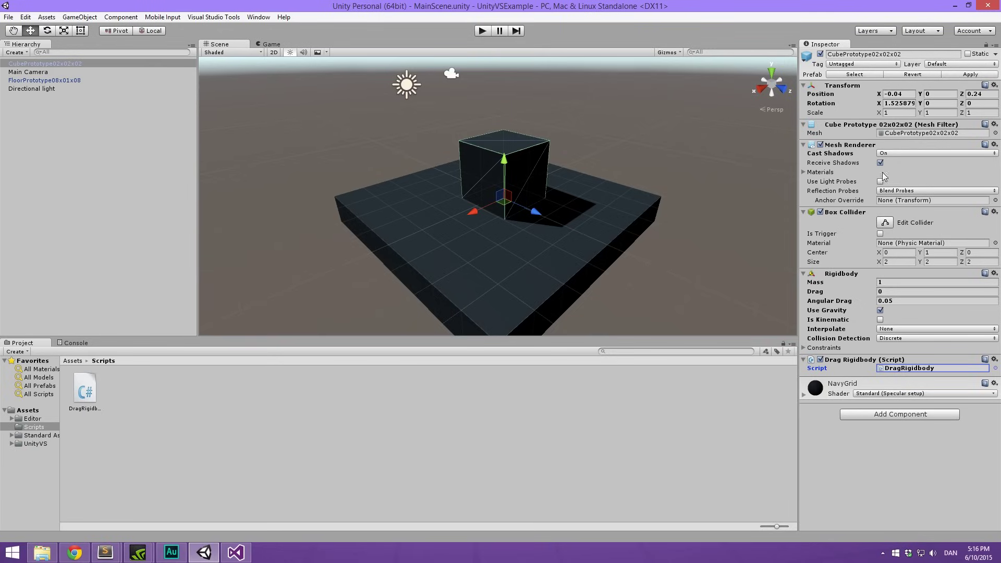
{"action": "left_click", "coordinate": [75, 552]}
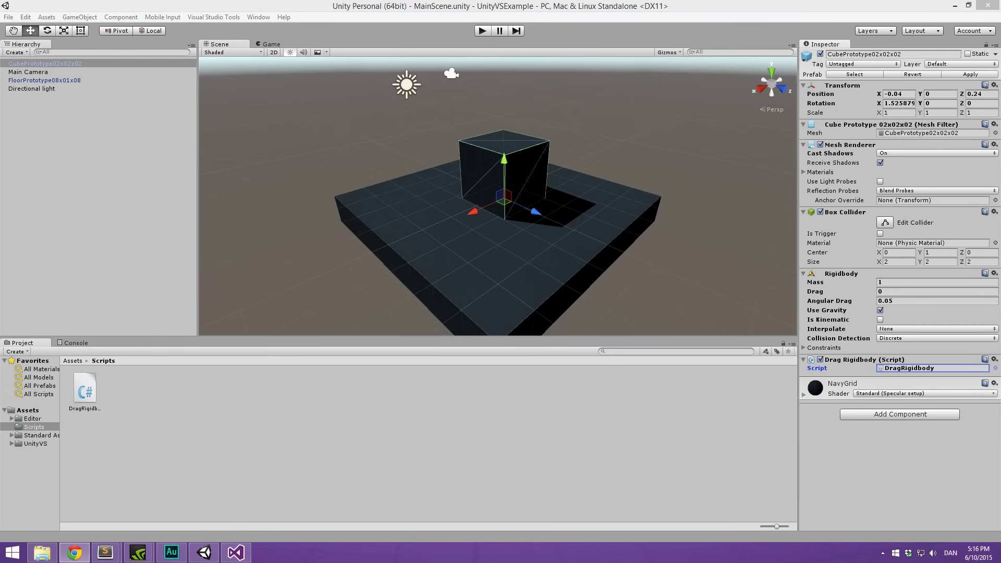
{"action": "left_click_drag", "start_coordinate": [1000, 4], "coordinate": [417, 0]}
{"action": "scroll", "coordinate": [288, 189], "scroll_direction": "up", "scroll_amount": 8}
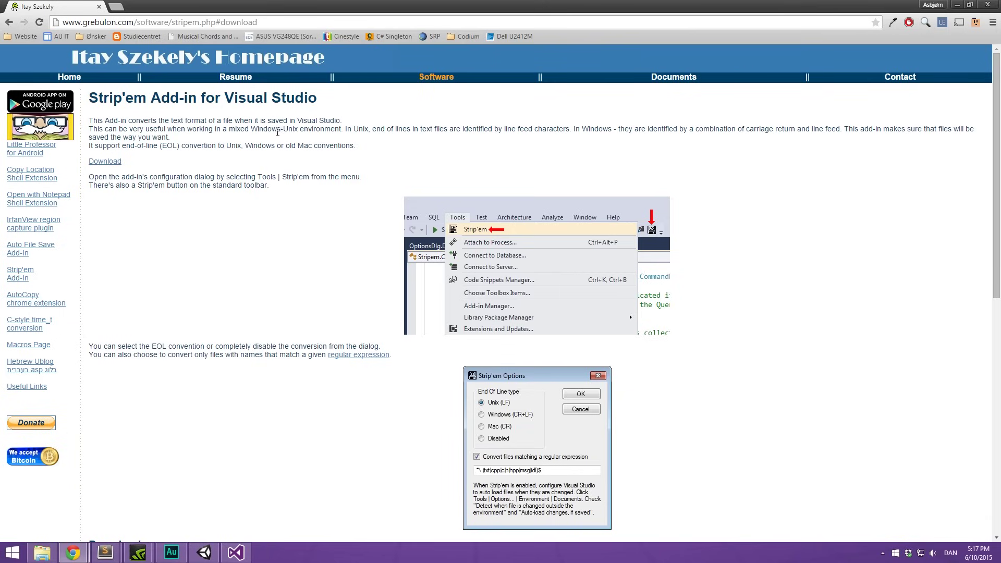
Download the Strip'em add-in installer for VS 2013, run it, and dismiss the VSIX Installer dialog.
{"action": "left_click", "coordinate": [106, 162]}
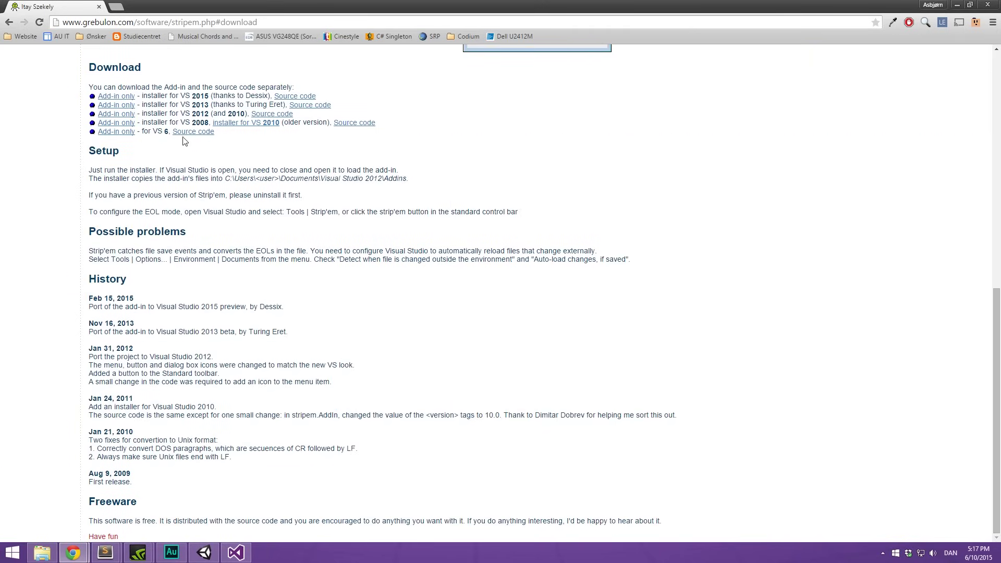
{"action": "left_click", "coordinate": [128, 107]}
{"action": "left_click", "coordinate": [53, 531]}
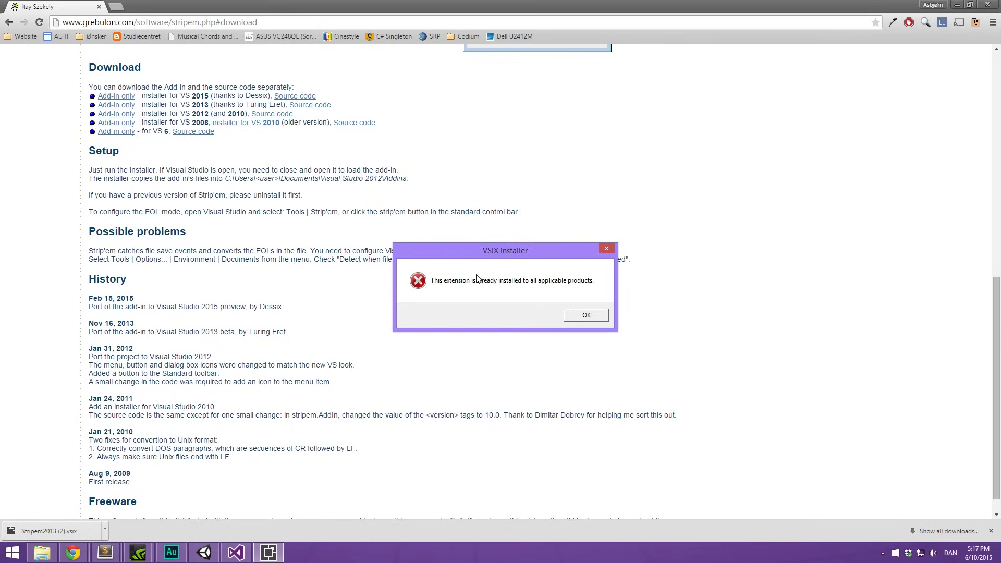
{"action": "left_click", "coordinate": [582, 316]}
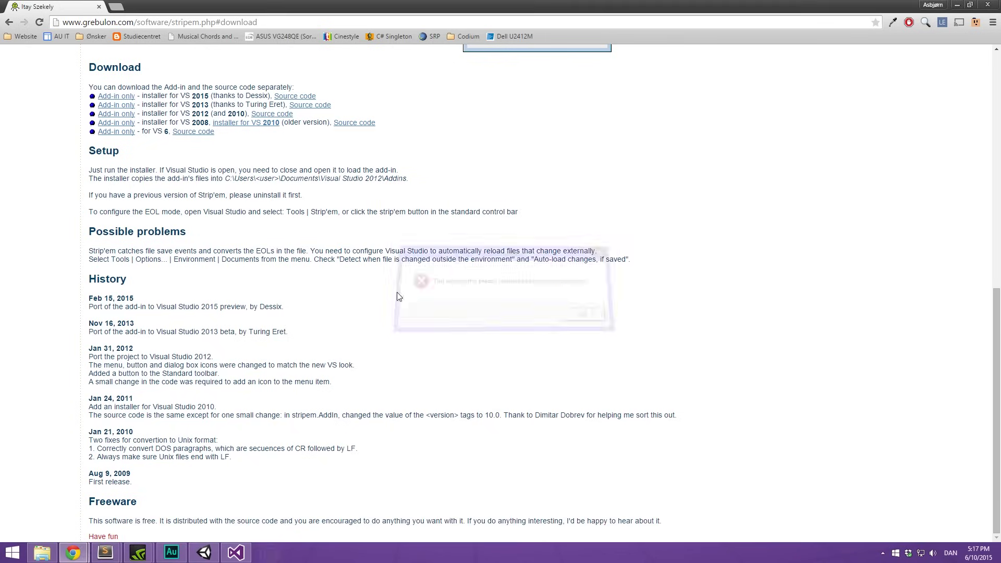
Look over the download and setup instructions for Strip'em, highlighting parts of the add-in's installation path.
{"action": "scroll", "coordinate": [277, 217], "scroll_direction": "up", "scroll_amount": 5}
{"action": "scroll", "coordinate": [231, 219], "scroll_direction": "down", "scroll_amount": 4}
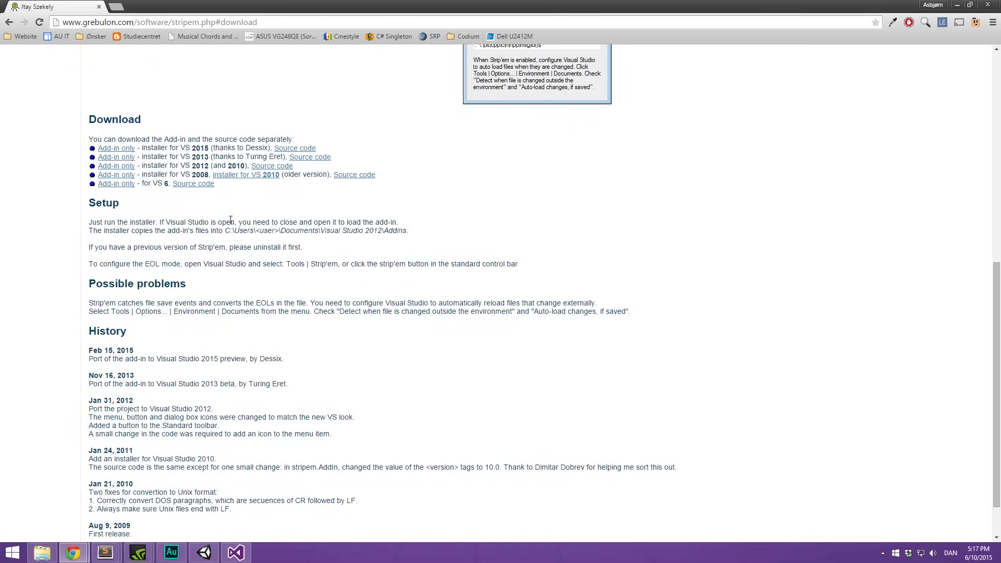
{"action": "double_click", "coordinate": [243, 231]}
{"action": "left_click", "coordinate": [292, 240]}
{"action": "left_click_drag", "start_coordinate": [290, 232], "coordinate": [314, 232]}
{"action": "left_click", "coordinate": [323, 232]}
Move the Chrome window with the Strip'em page off the screen and switch back to DragRigidbody.cs in Visual Studio.
{"action": "scroll", "coordinate": [313, 232], "scroll_direction": "up", "scroll_amount": 8}
{"action": "left_click_drag", "start_coordinate": [287, 3], "coordinate": [583, 77]}
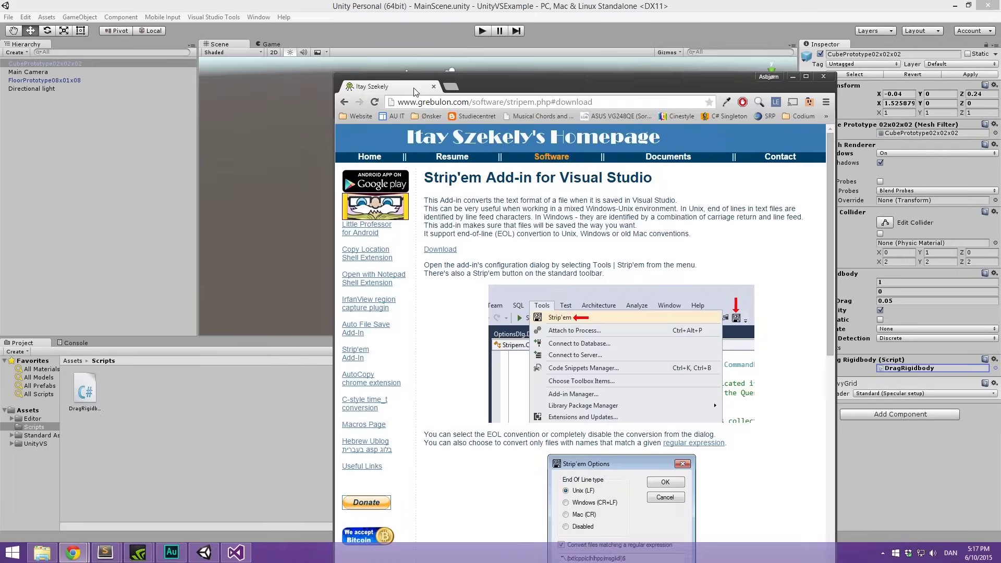
{"action": "left_click_drag", "start_coordinate": [414, 88], "coordinate": [1000, 118]}
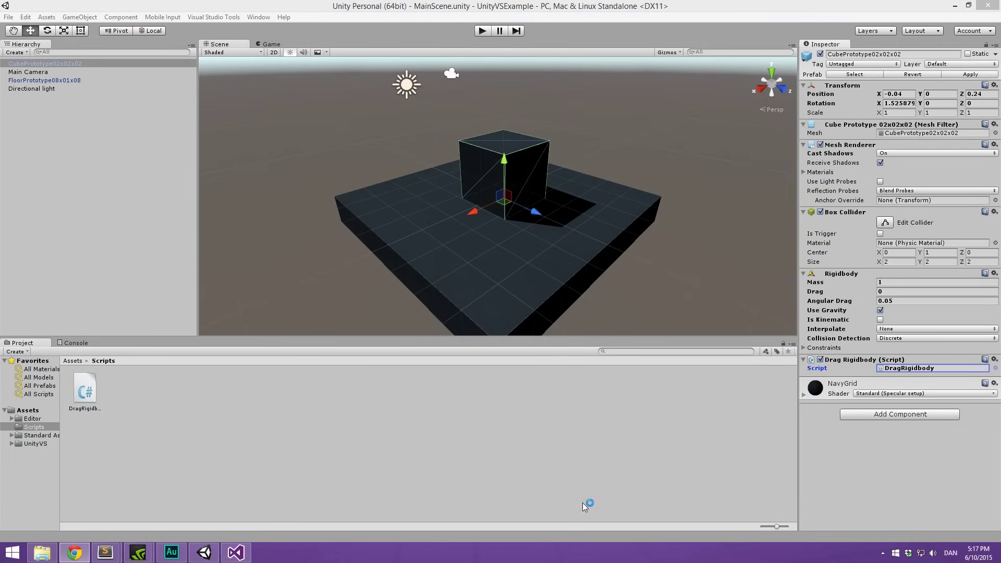
{"action": "left_click", "coordinate": [241, 558]}
{"action": "left_click", "coordinate": [213, 237]}
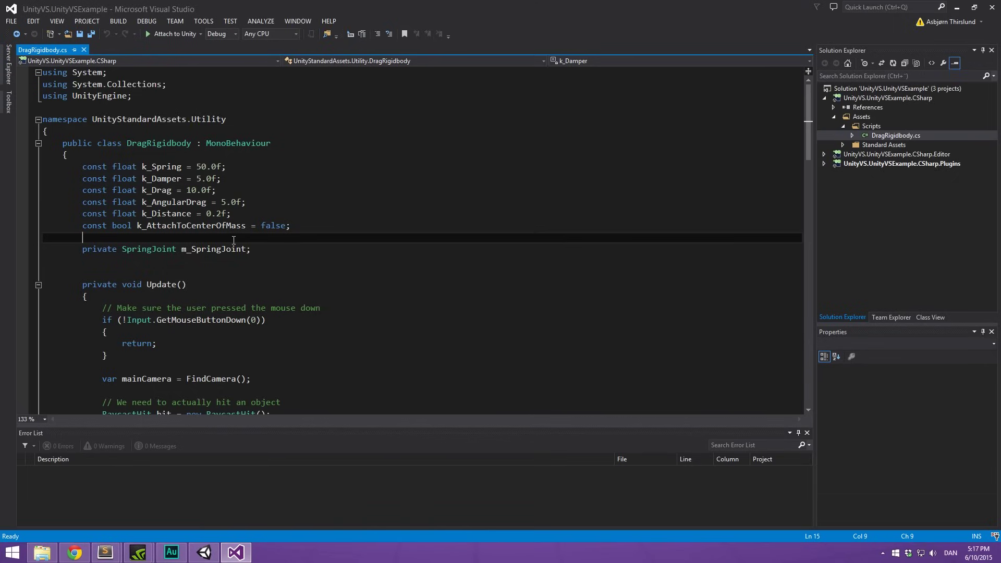
{"action": "left_click", "coordinate": [209, 178]}
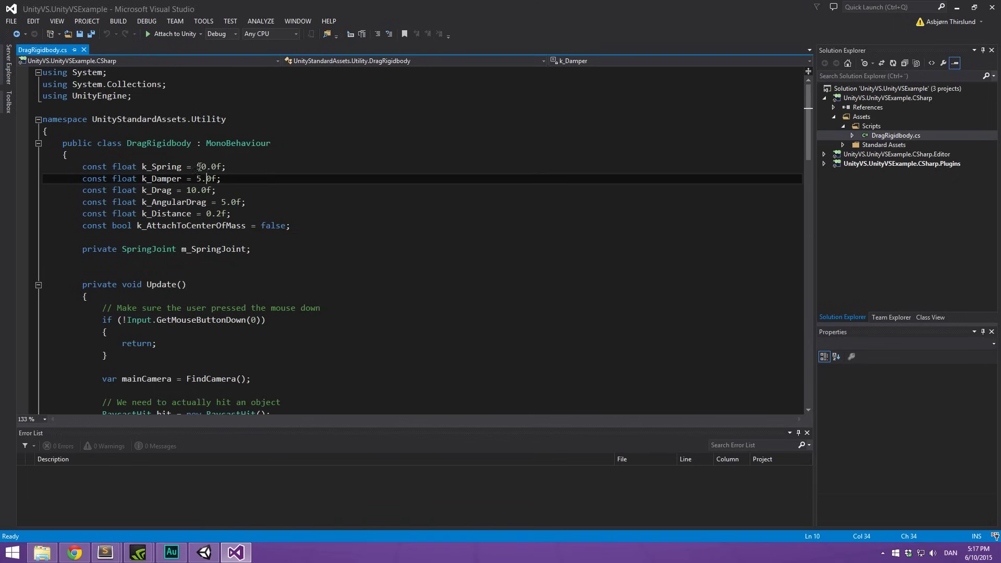
Open the Strip'em options and confirm them with Unix (LF) as the End Of Line type.
{"action": "left_click", "coordinate": [193, 22]}
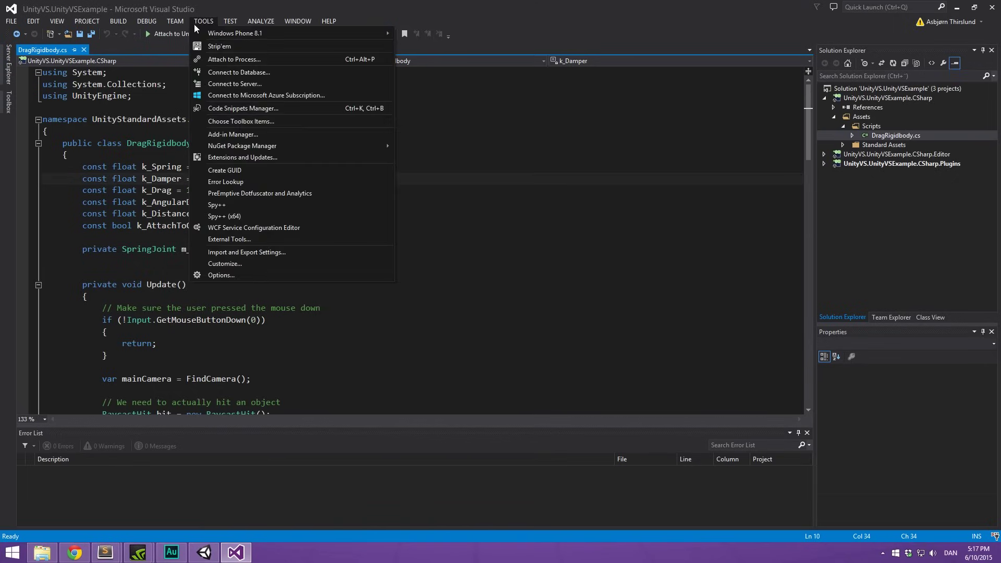
{"action": "left_click", "coordinate": [232, 45]}
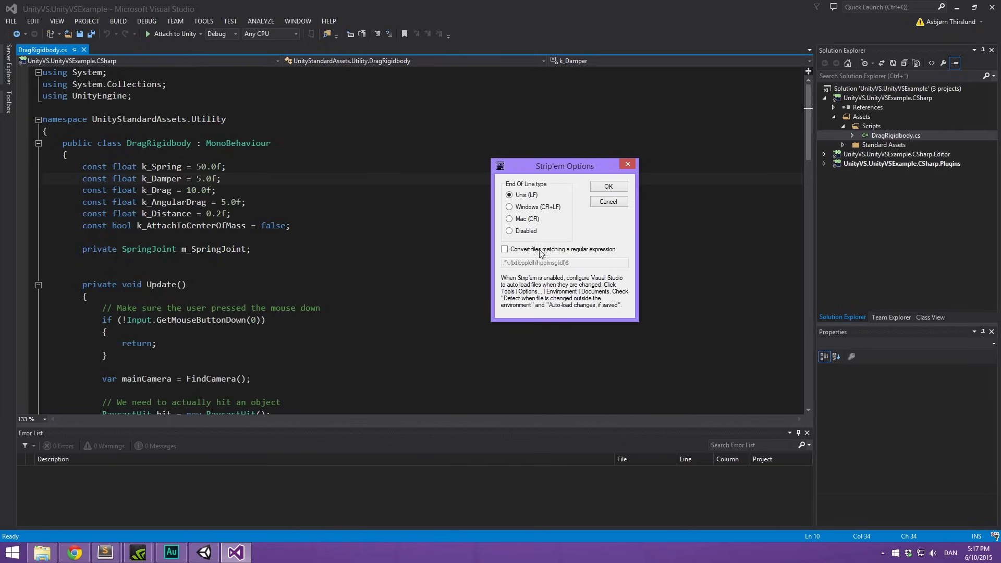
{"action": "left_click_drag", "start_coordinate": [564, 162], "coordinate": [539, 150]}
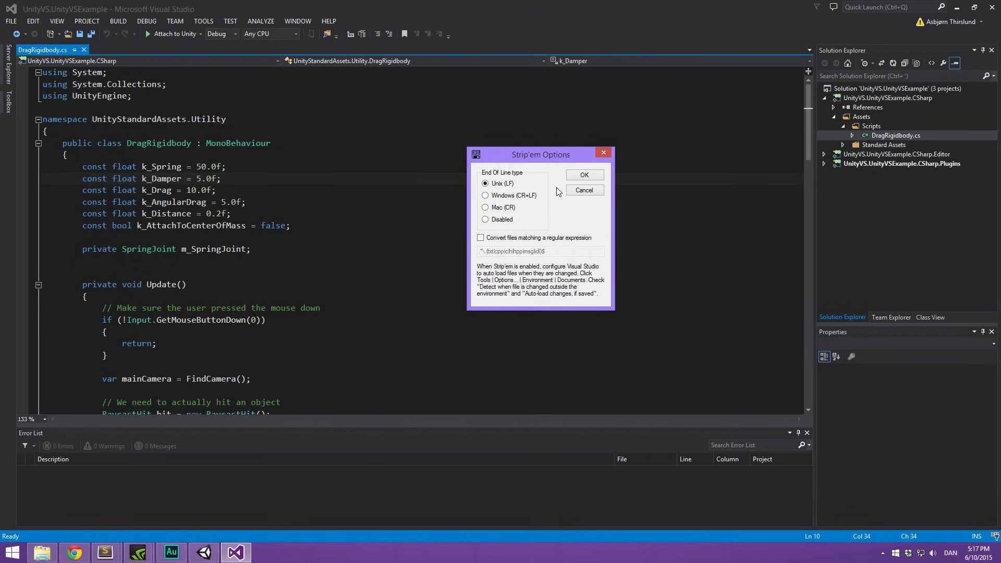
{"action": "left_click", "coordinate": [578, 176]}
{"action": "left_click", "coordinate": [267, 205]}
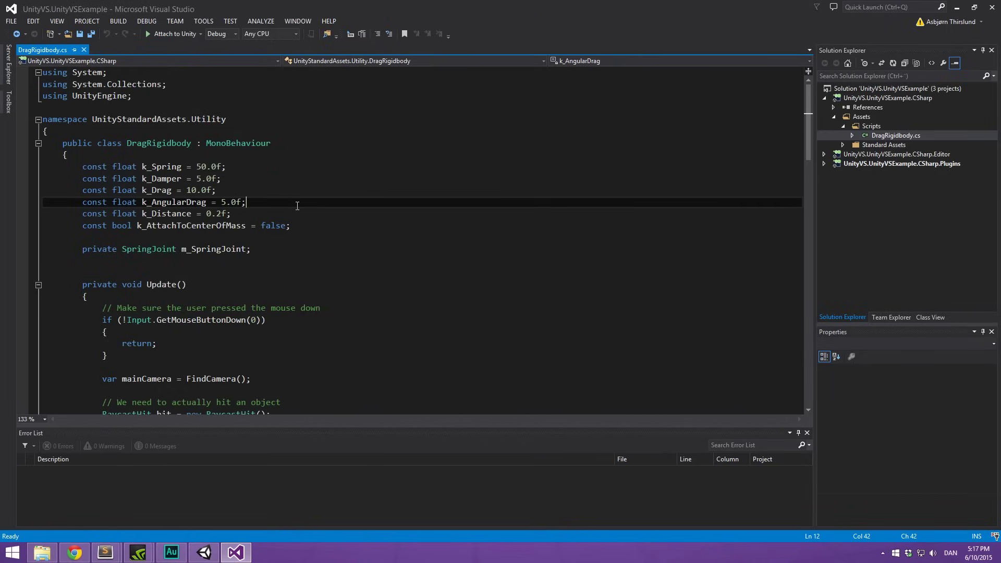
Highlight the "My Settings" line in the Sublime Text notes and minimise the notes window.
{"action": "key", "text": "alt+Tab"}
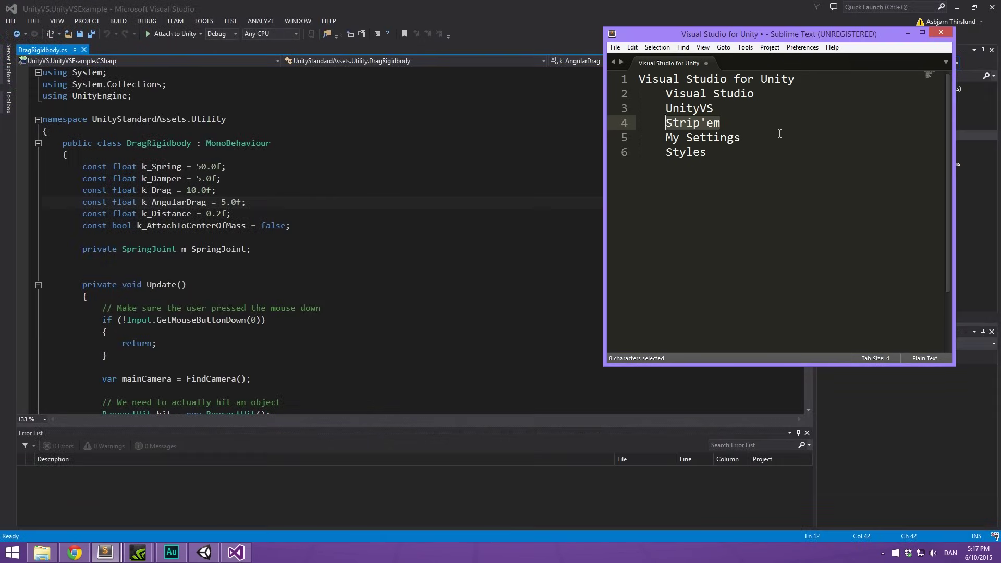
{"action": "double_click", "coordinate": [732, 138]}
{"action": "left_click", "coordinate": [702, 138]}
{"action": "left_click_drag", "start_coordinate": [663, 139], "coordinate": [743, 139]}
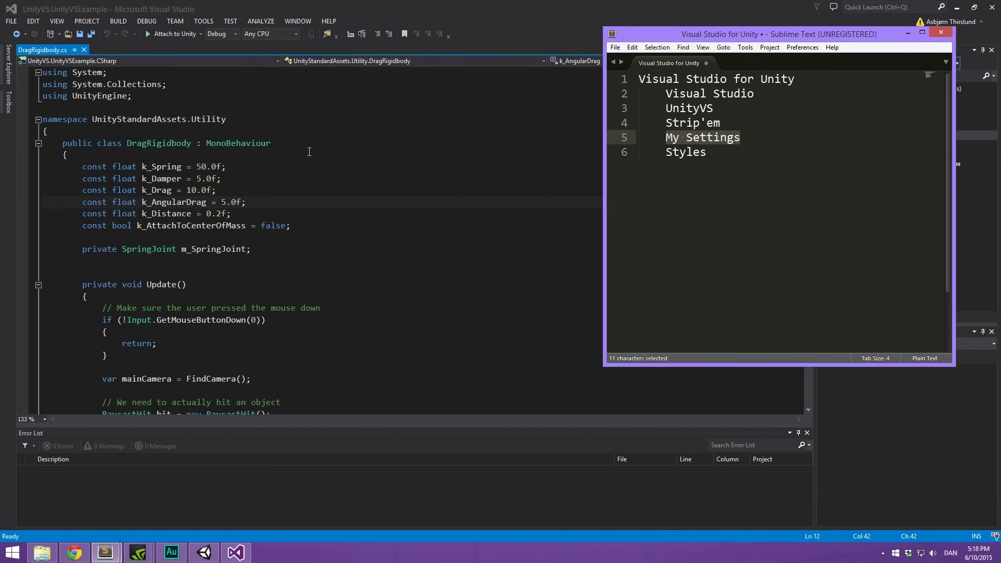
{"action": "left_click_drag", "start_coordinate": [795, 36], "coordinate": [598, 75]}
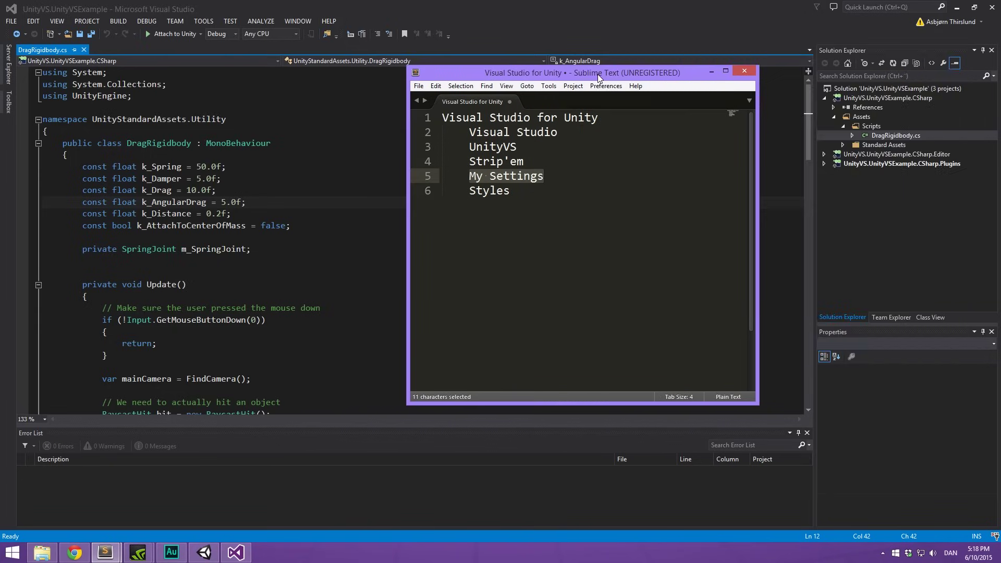
{"action": "left_click", "coordinate": [711, 71]}
{"action": "key", "text": "Up"}
{"action": "key", "text": "Up"}
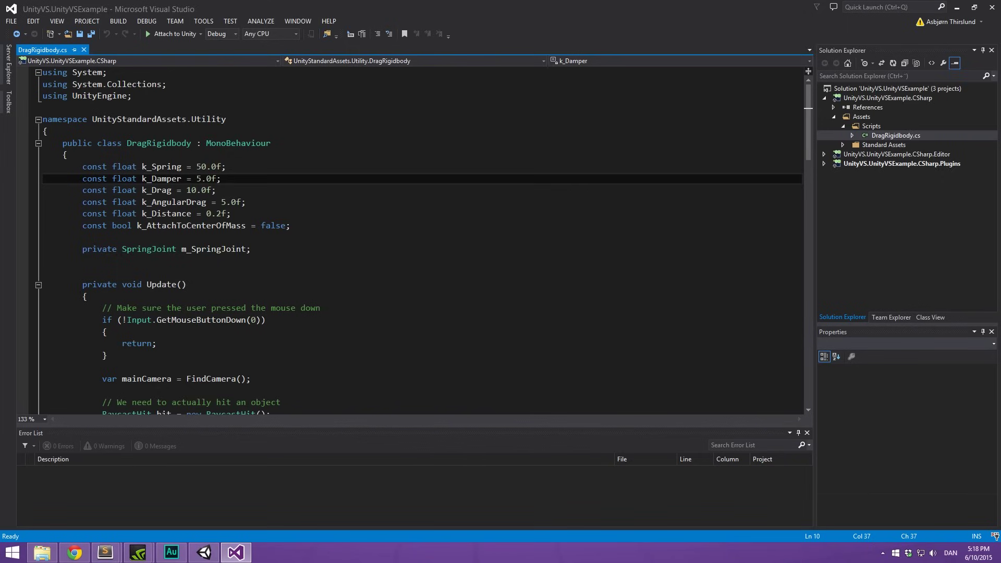
{"action": "key", "text": "alt+Tab"}
{"action": "left_click", "coordinate": [589, 213]}
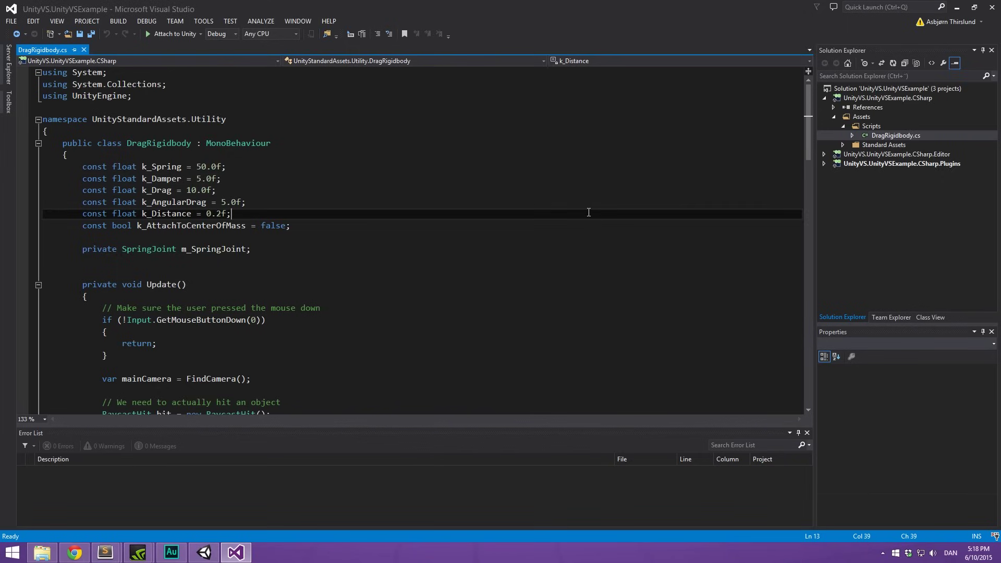
Clear the Visual Studio, Unity and File Explorer windows away to reveal the desktop.
{"action": "left_click", "coordinate": [957, 8]}
{"action": "left_click", "coordinate": [954, 6]}
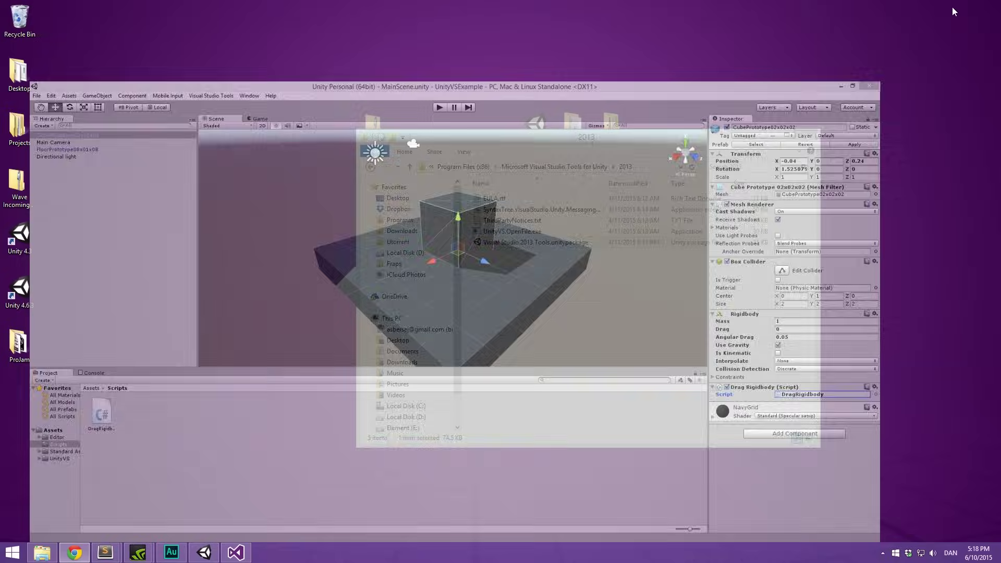
{"action": "left_click", "coordinate": [771, 136]}
Extract BrackeysVS.vssettings from BrackeysVS.zip to the desktop and close the archive window.
{"action": "left_click_drag", "start_coordinate": [349, 102], "coordinate": [477, 200]}
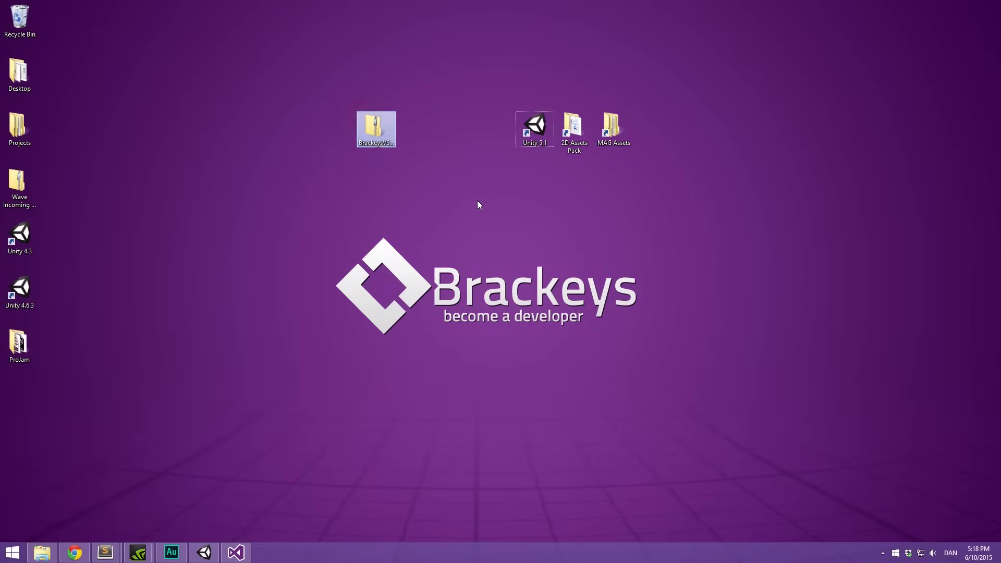
{"action": "left_click_drag", "start_coordinate": [382, 128], "coordinate": [422, 129]}
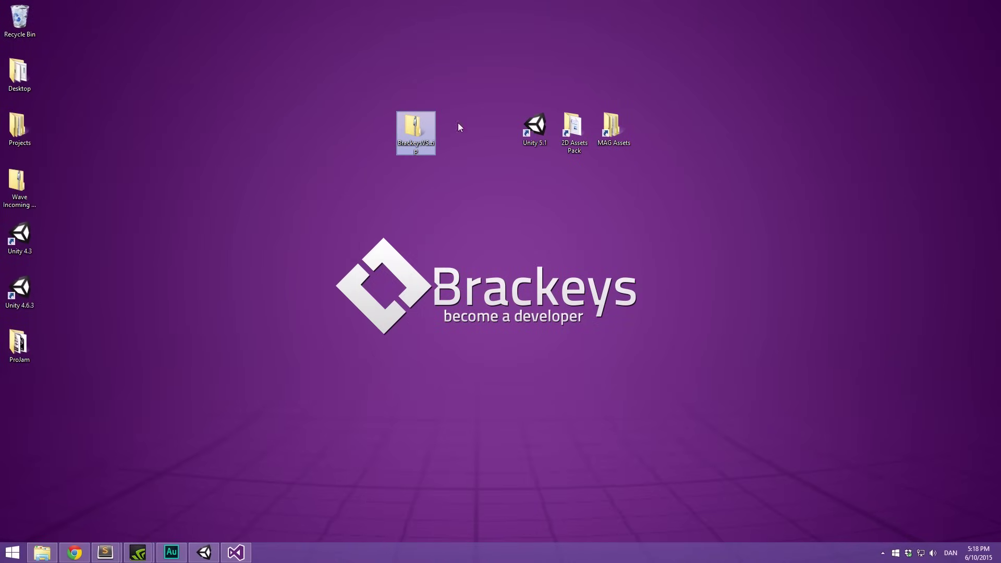
{"action": "double_click", "coordinate": [409, 135]}
{"action": "left_click", "coordinate": [546, 219]}
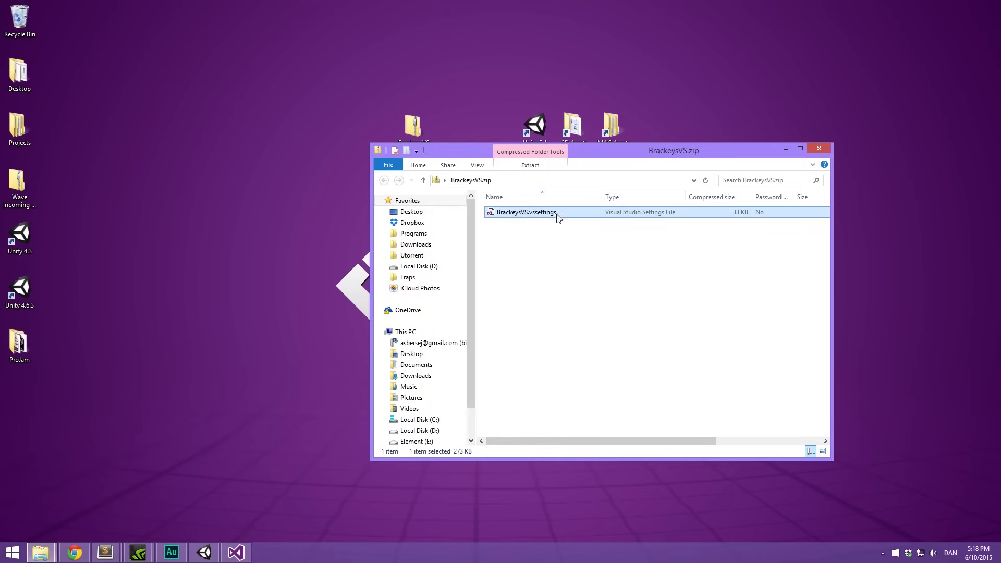
{"action": "left_click_drag", "start_coordinate": [548, 218], "coordinate": [305, 83]}
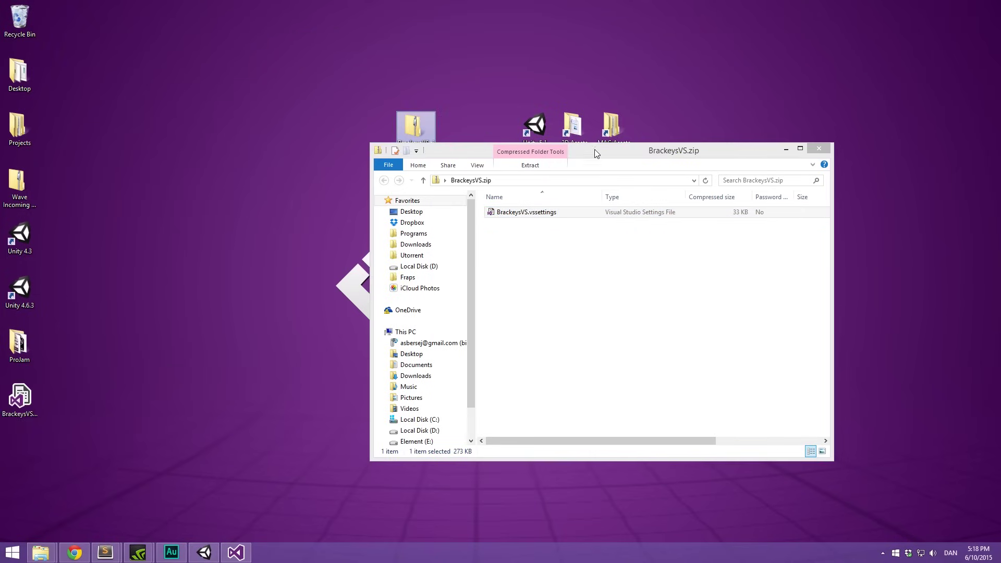
{"action": "left_click", "coordinate": [819, 149]}
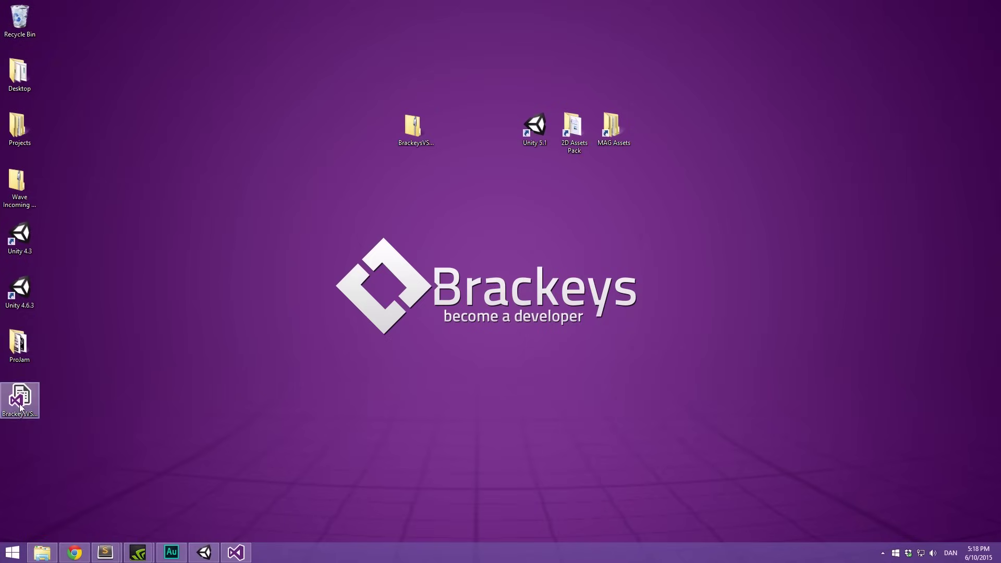
Move the BrackeysVS.vssettings file to an open spot near the upper middle of the desktop.
{"action": "left_click_drag", "start_coordinate": [20, 407], "coordinate": [337, 86]}
{"action": "left_click_drag", "start_coordinate": [264, 40], "coordinate": [371, 116]}
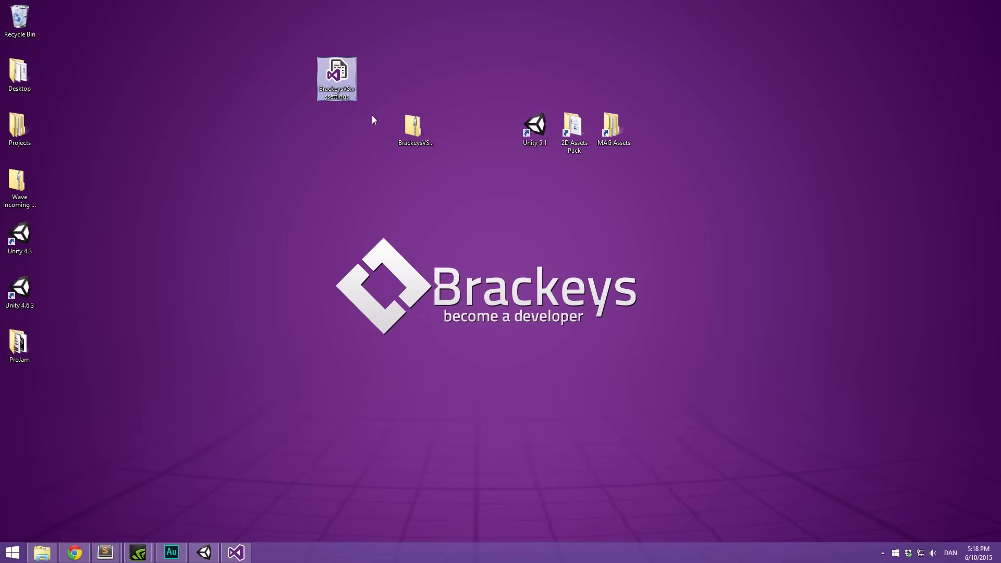
Switch to Visual Studio and start the Import and Export Settings Wizard with Import selected environment settings, continuing to the choice of a settings collection.
{"action": "left_click", "coordinate": [236, 552]}
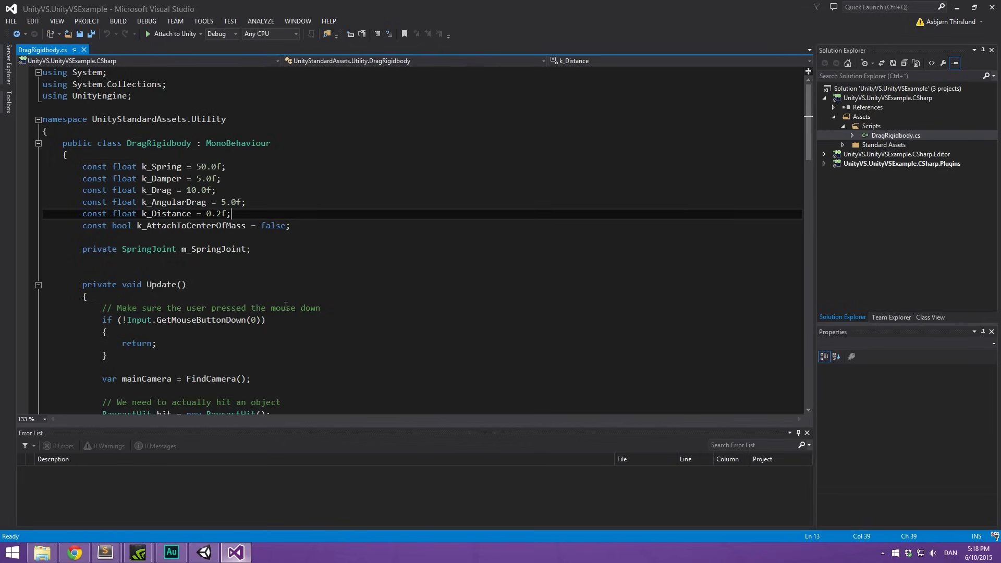
{"action": "left_click", "coordinate": [204, 21]}
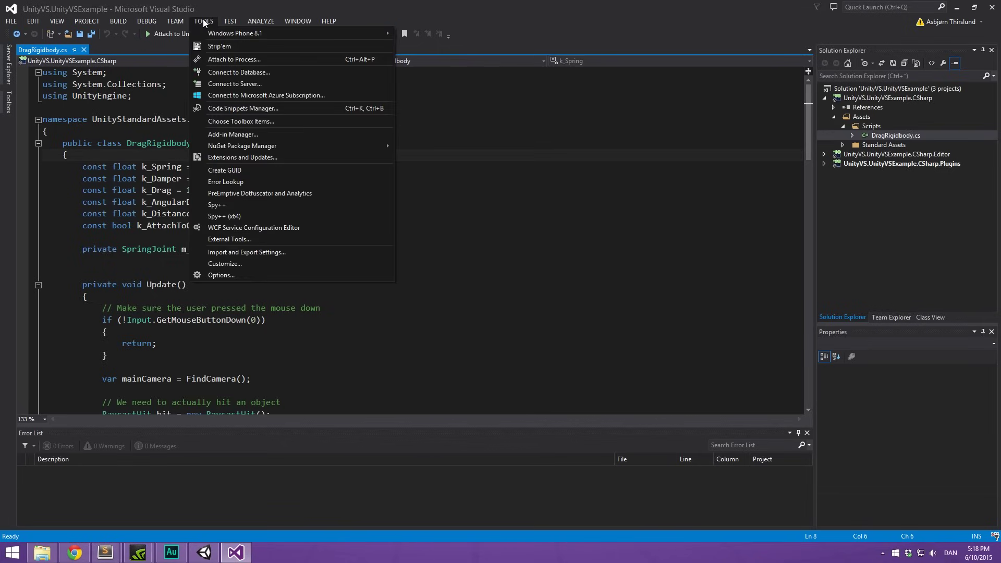
{"action": "left_click", "coordinate": [260, 252]}
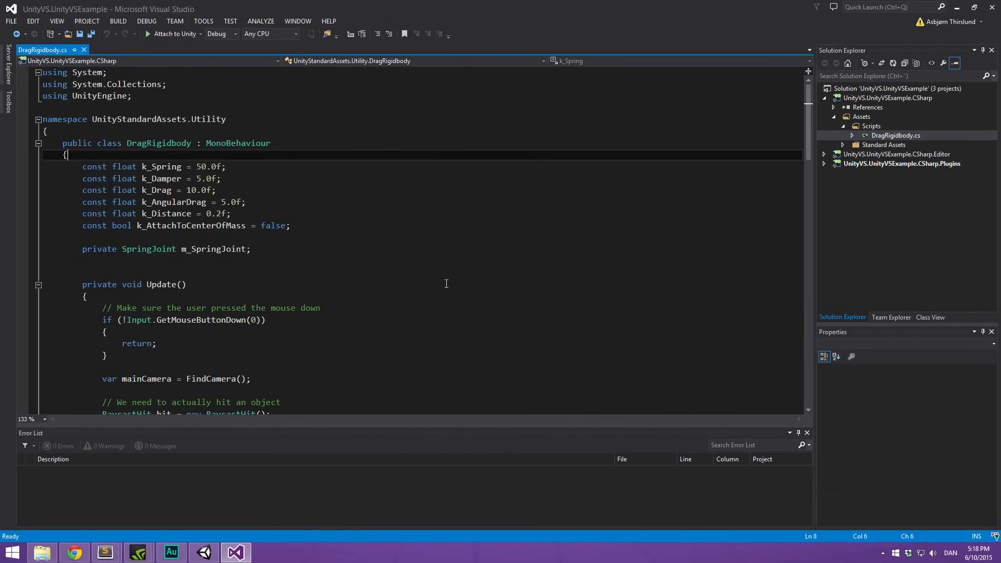
{"action": "left_click", "coordinate": [362, 274]}
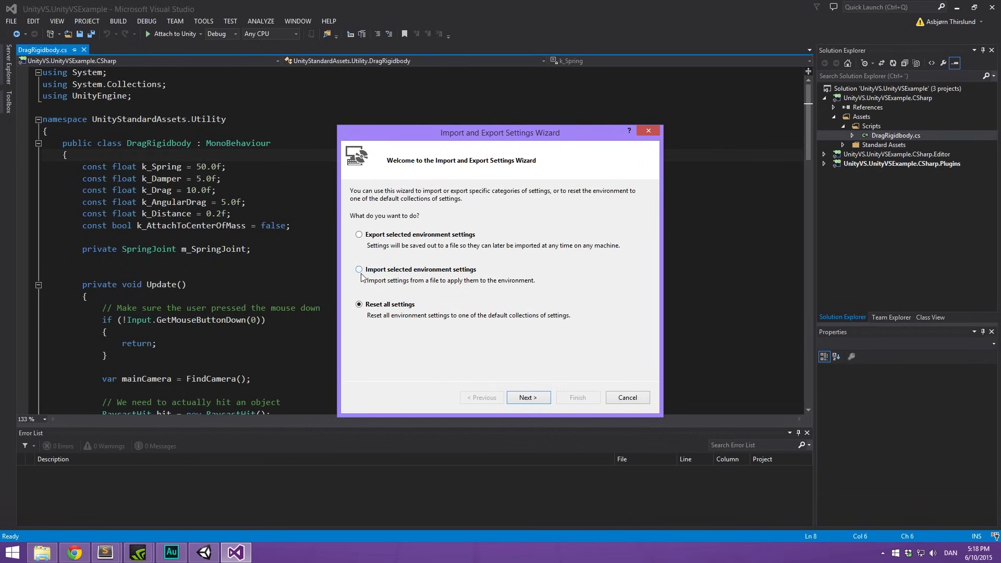
{"action": "left_click", "coordinate": [524, 398]}
{"action": "left_click", "coordinate": [372, 297]}
{"action": "left_click", "coordinate": [527, 398]}
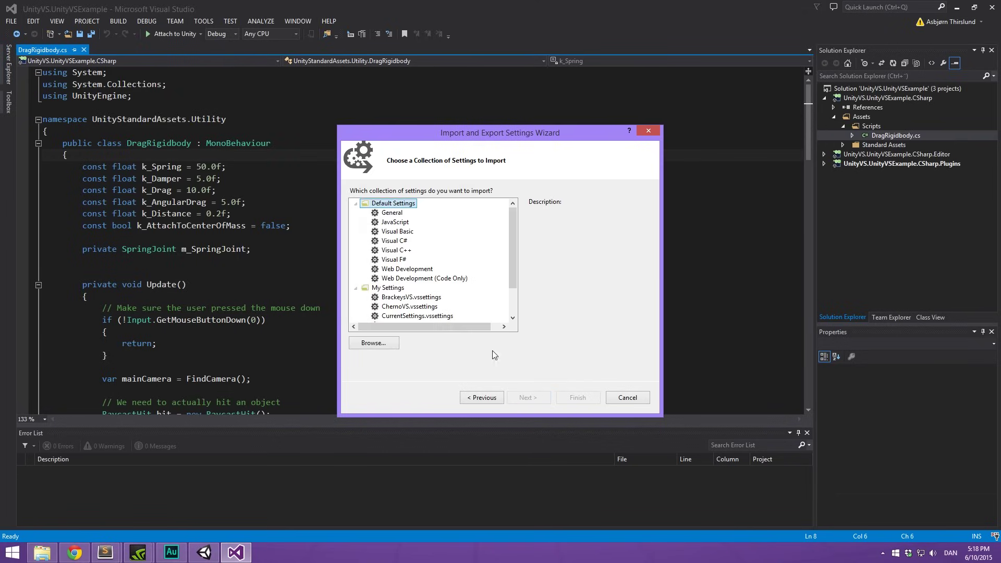
Browse for a settings file from the wizard and copy the path of the Visual Studio 2013 Settings folder.
{"action": "left_click_drag", "start_coordinate": [515, 233], "coordinate": [518, 263]}
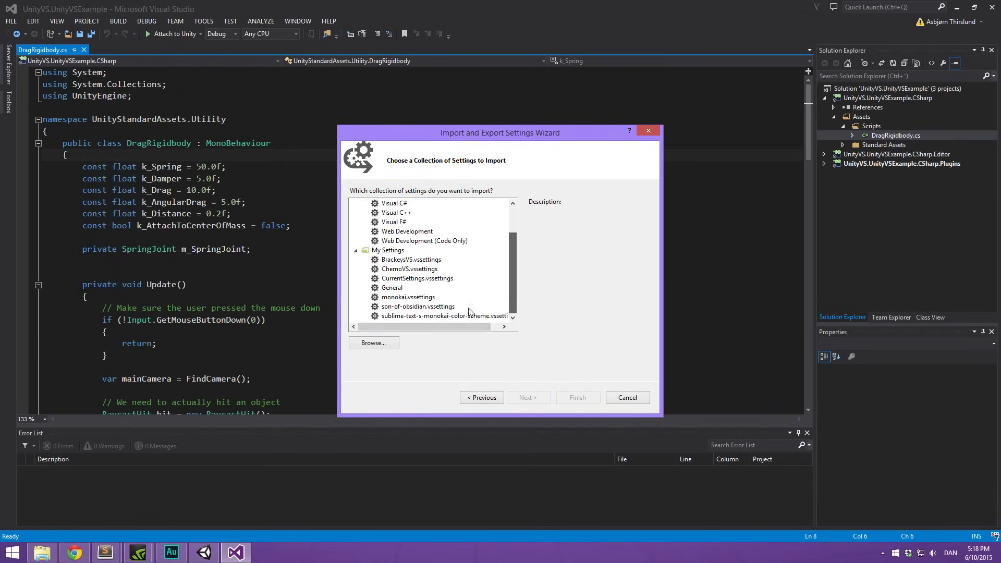
{"action": "left_click", "coordinate": [375, 343]}
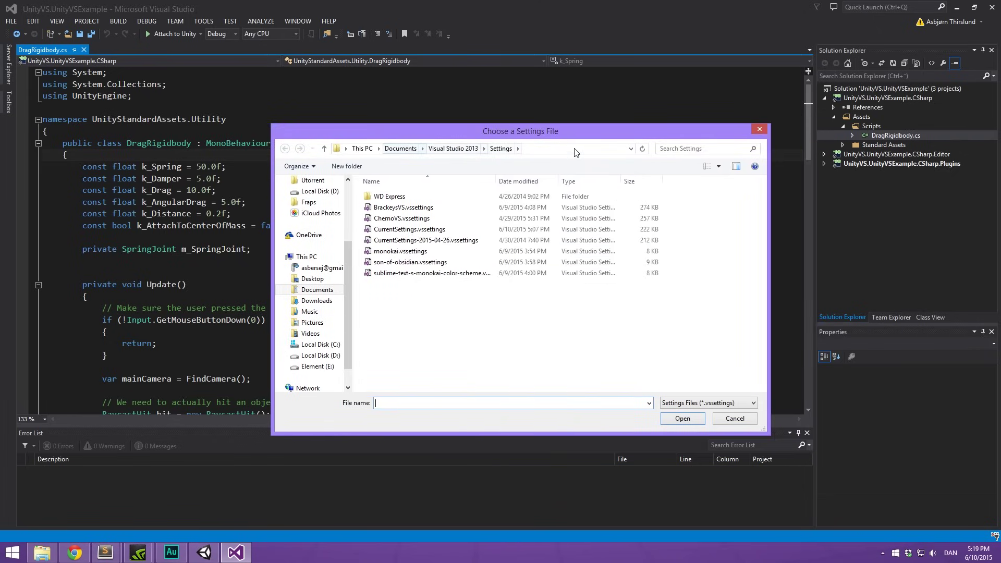
{"action": "left_click", "coordinate": [558, 152]}
{"action": "key", "text": "ctrl+c"}
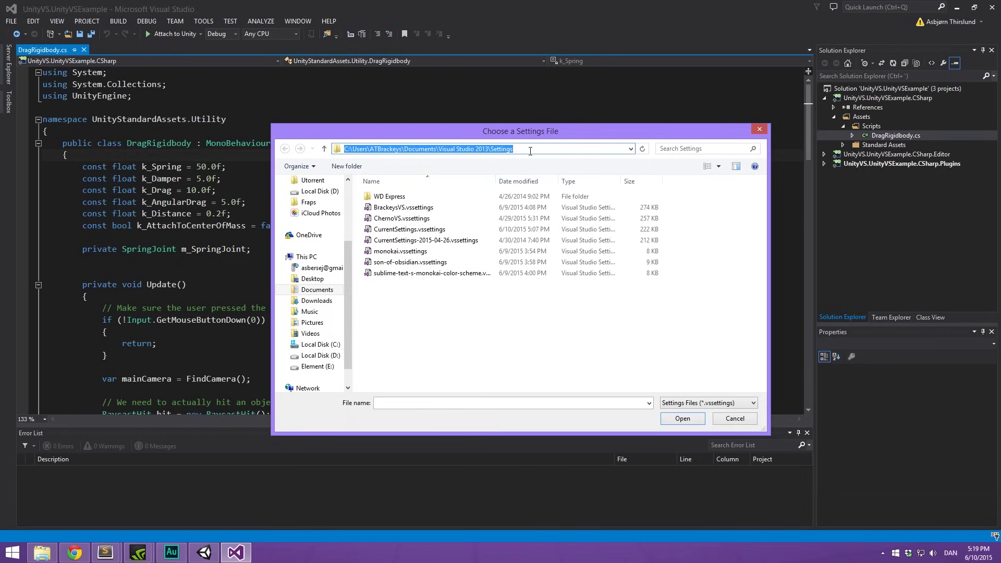
Switch to File Explorer and go to the copied Documents\Visual Studio 2013\Settings path.
{"action": "left_click", "coordinate": [42, 552]}
{"action": "left_click_drag", "start_coordinate": [576, 143], "coordinate": [514, 64]}
{"action": "left_click", "coordinate": [598, 90]}
{"action": "key", "text": "ctrl+v"}
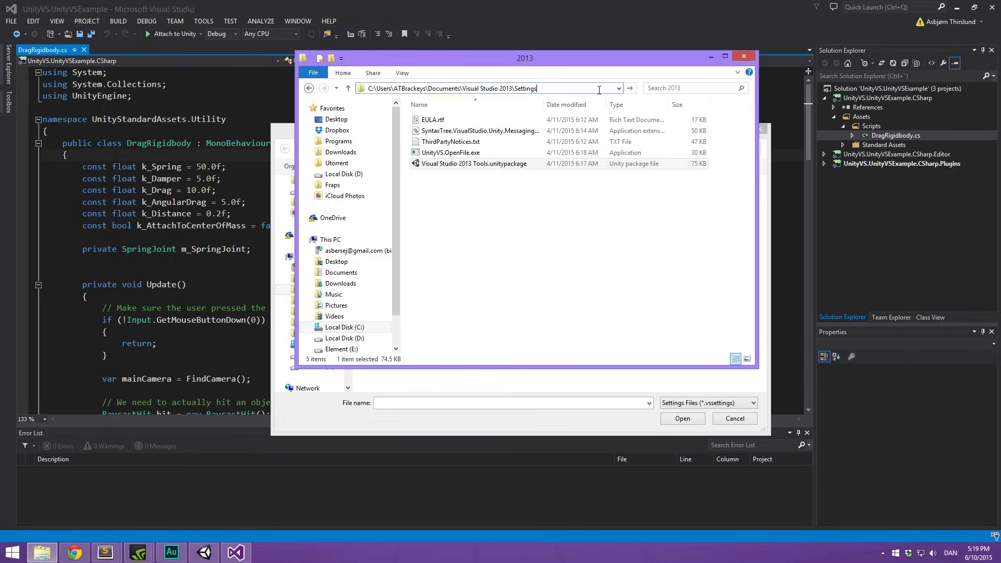
{"action": "key", "text": "Return"}
Move BrackeysVS.vssettings from the desktop into the Settings folder, replacing the existing file, and close the folder window.
{"action": "key", "text": "super+d"}
{"action": "left_click_drag", "start_coordinate": [325, 72], "coordinate": [206, 360]}
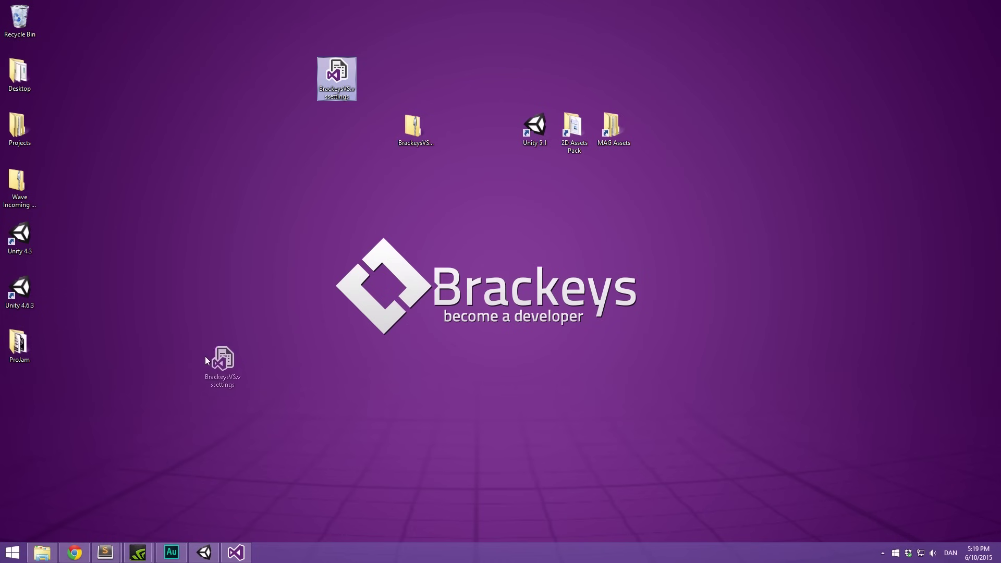
{"action": "left_click_drag", "start_coordinate": [87, 442], "coordinate": [522, 256]}
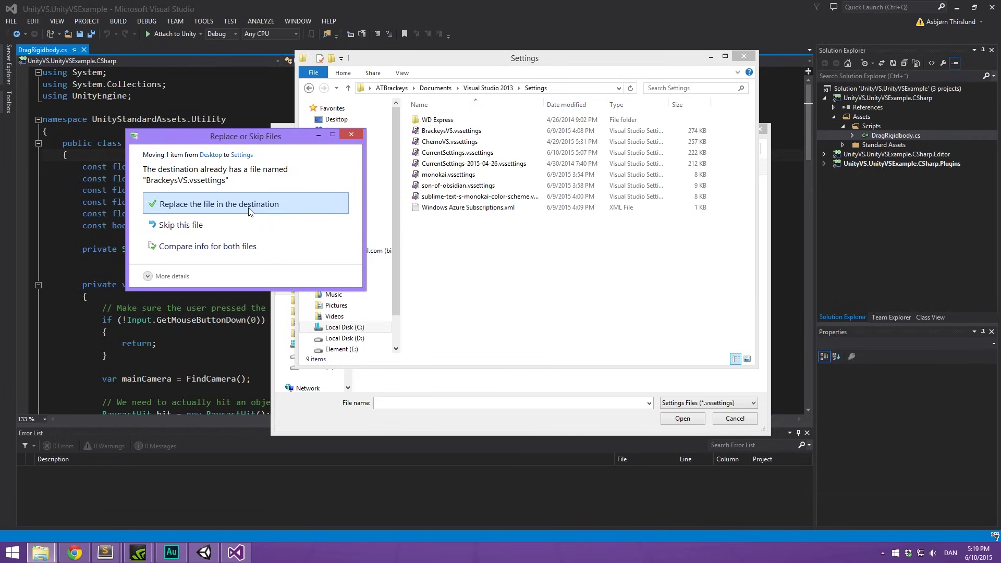
{"action": "left_click", "coordinate": [221, 203]}
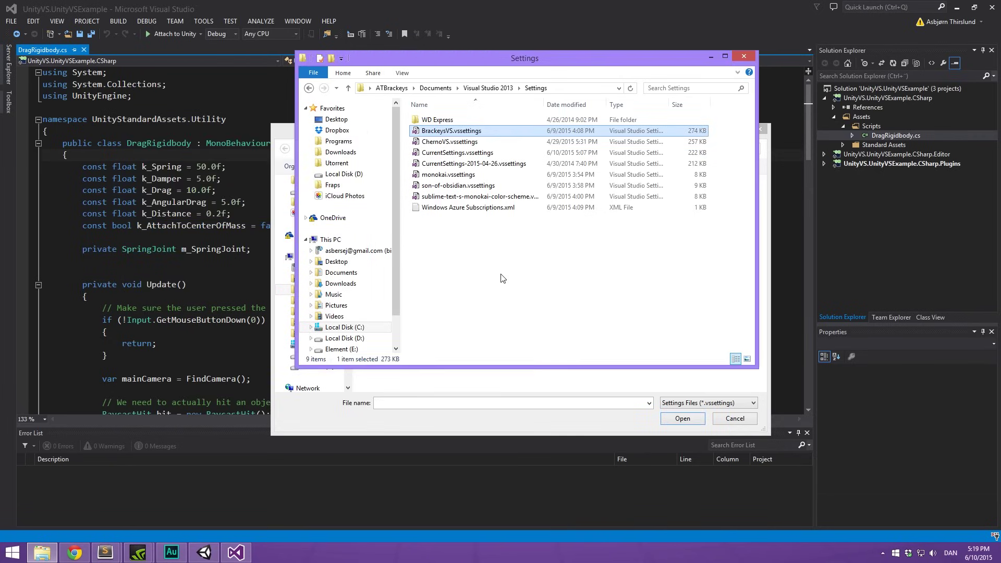
{"action": "left_click", "coordinate": [744, 56]}
Choose BrackeysVS.vssettings as the collection to import and continue to the selection of individual settings.
{"action": "left_click", "coordinate": [433, 208]}
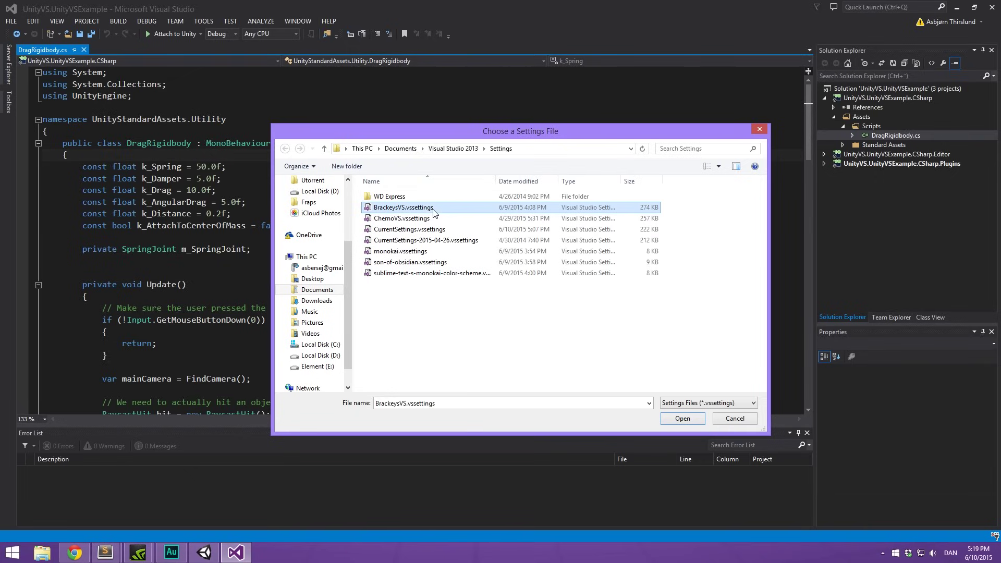
{"action": "left_click", "coordinate": [681, 420]}
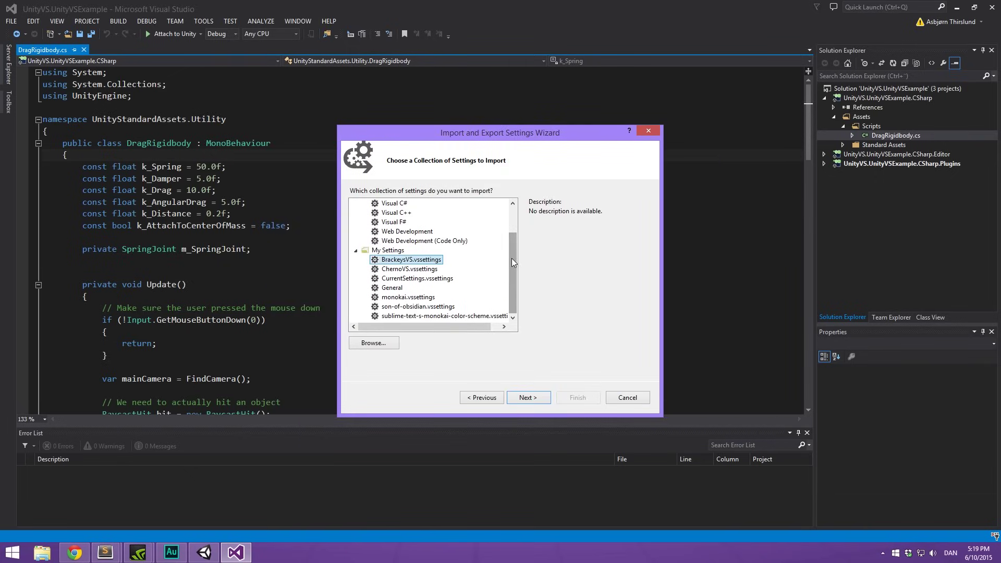
{"action": "left_click", "coordinate": [537, 402]}
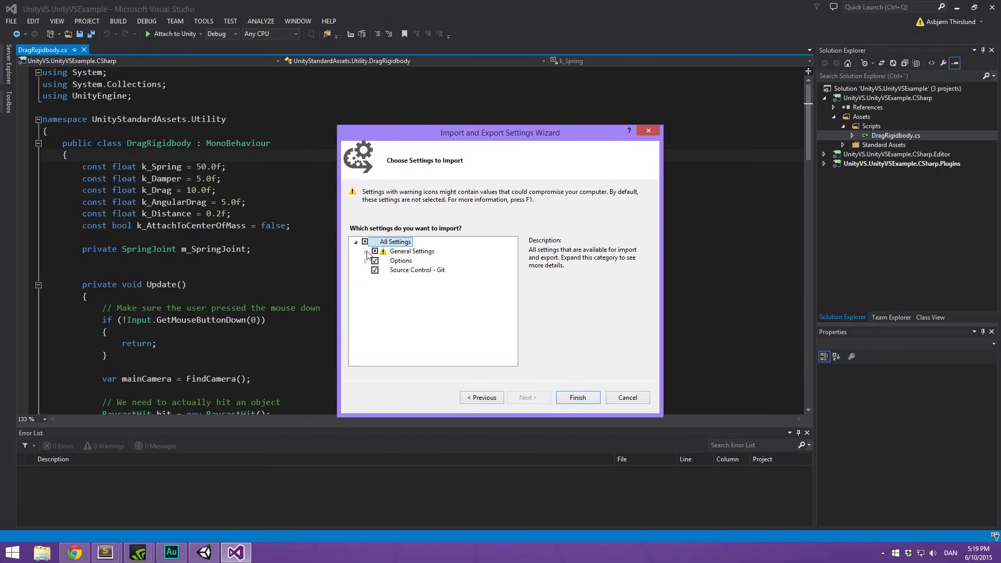
Examine which categories under General Settings are included in the import, then collapse the group.
{"action": "left_click", "coordinate": [367, 252]}
{"action": "scroll", "coordinate": [522, 274], "scroll_direction": "down", "scroll_amount": 2}
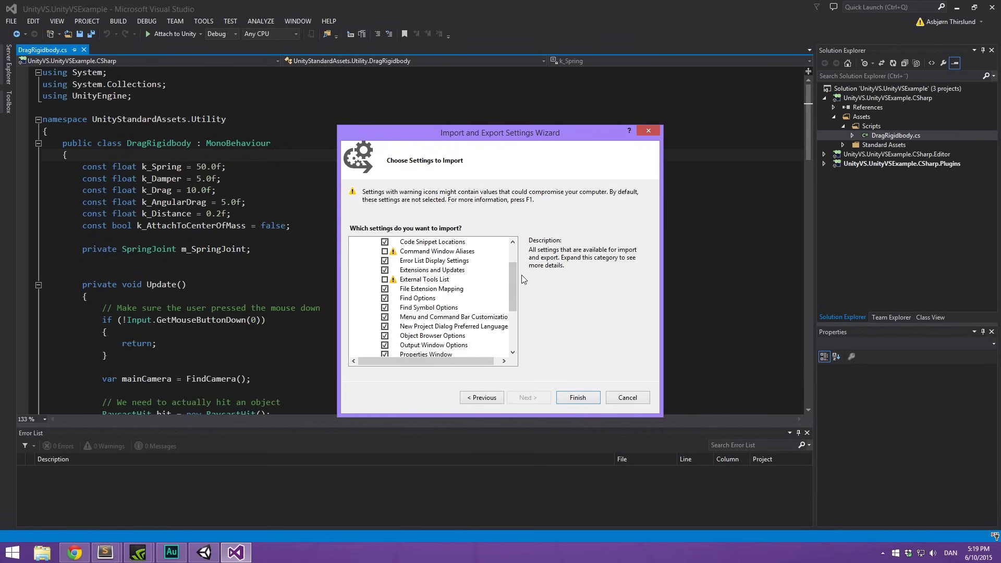
{"action": "scroll", "coordinate": [513, 282], "scroll_direction": "down", "scroll_amount": 3}
{"action": "scroll", "coordinate": [506, 261], "scroll_direction": "up", "scroll_amount": 4}
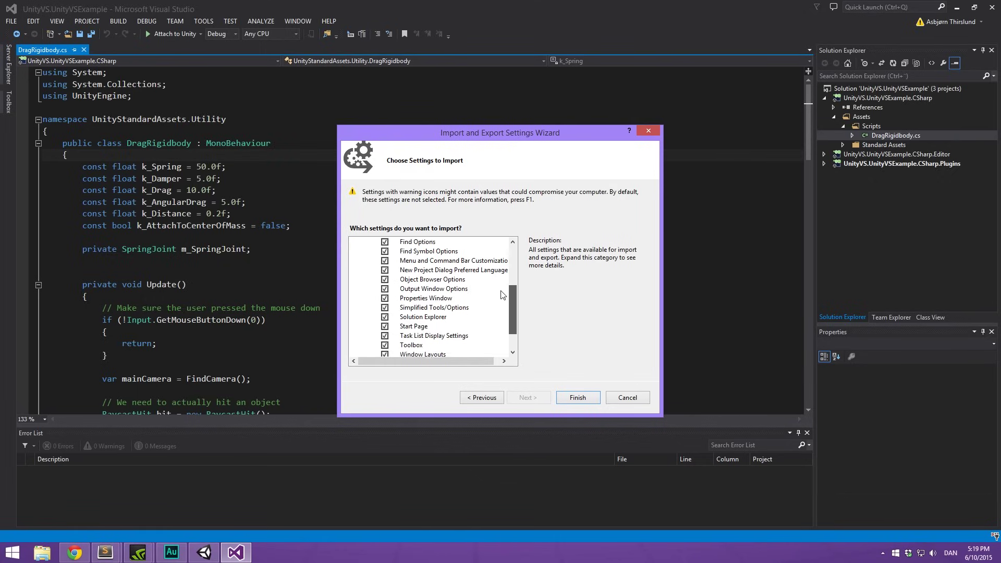
{"action": "scroll", "coordinate": [505, 254], "scroll_direction": "up", "scroll_amount": 1}
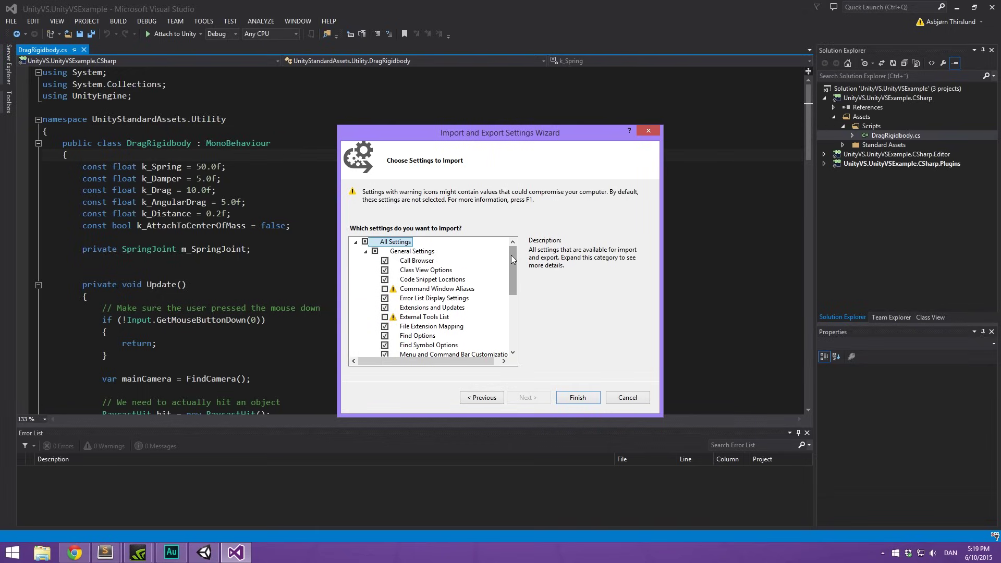
{"action": "scroll", "coordinate": [513, 261], "scroll_direction": "down", "scroll_amount": 1}
{"action": "scroll", "coordinate": [513, 261], "scroll_direction": "up", "scroll_amount": 1}
{"action": "left_click", "coordinate": [365, 251]}
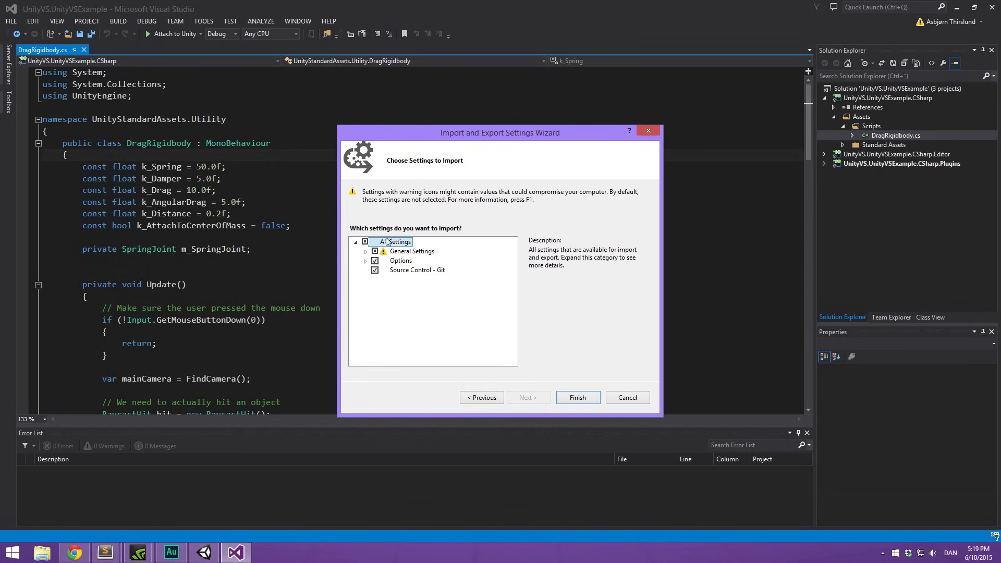
Expand the Environment options, leave Fonts and Colors included, and run the settings import.
{"action": "left_click", "coordinate": [365, 261]}
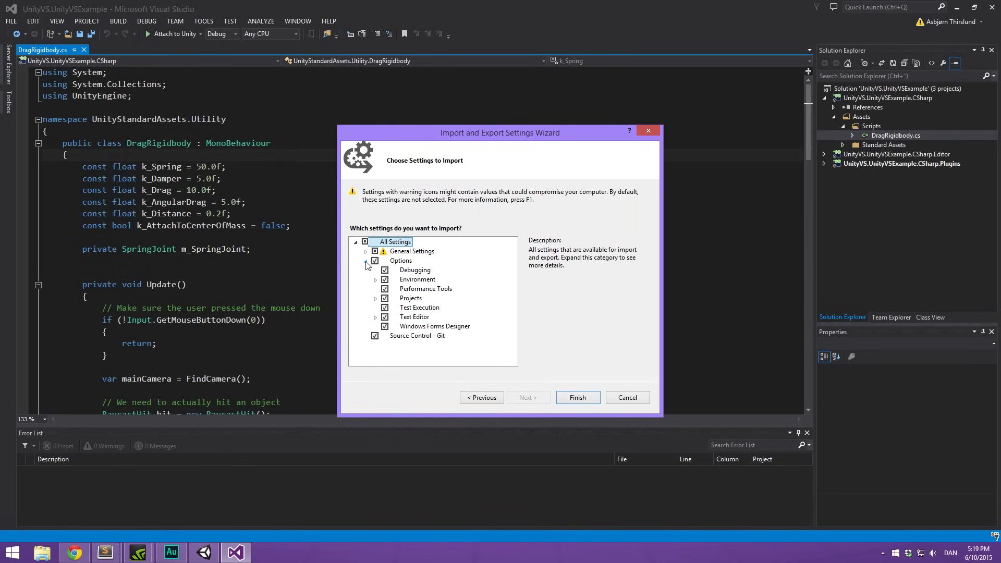
{"action": "left_click", "coordinate": [375, 280]}
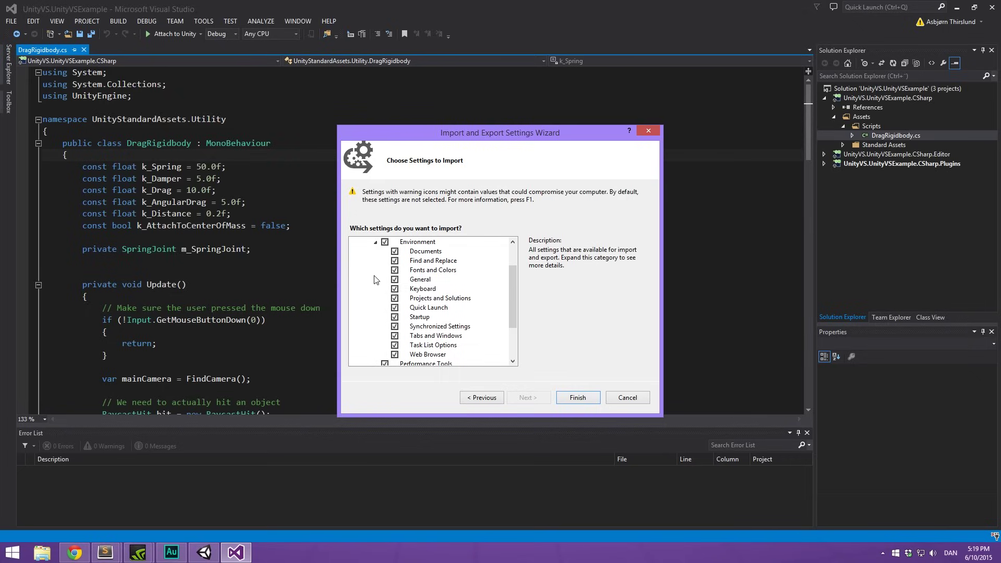
{"action": "left_click", "coordinate": [394, 270]}
{"action": "left_click", "coordinate": [395, 270]}
{"action": "left_click", "coordinate": [575, 397]}
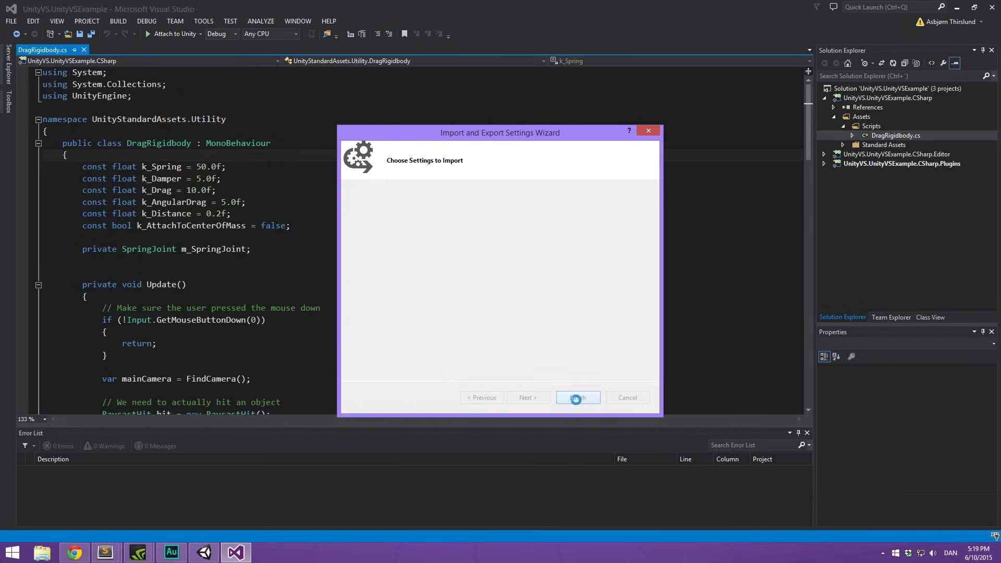